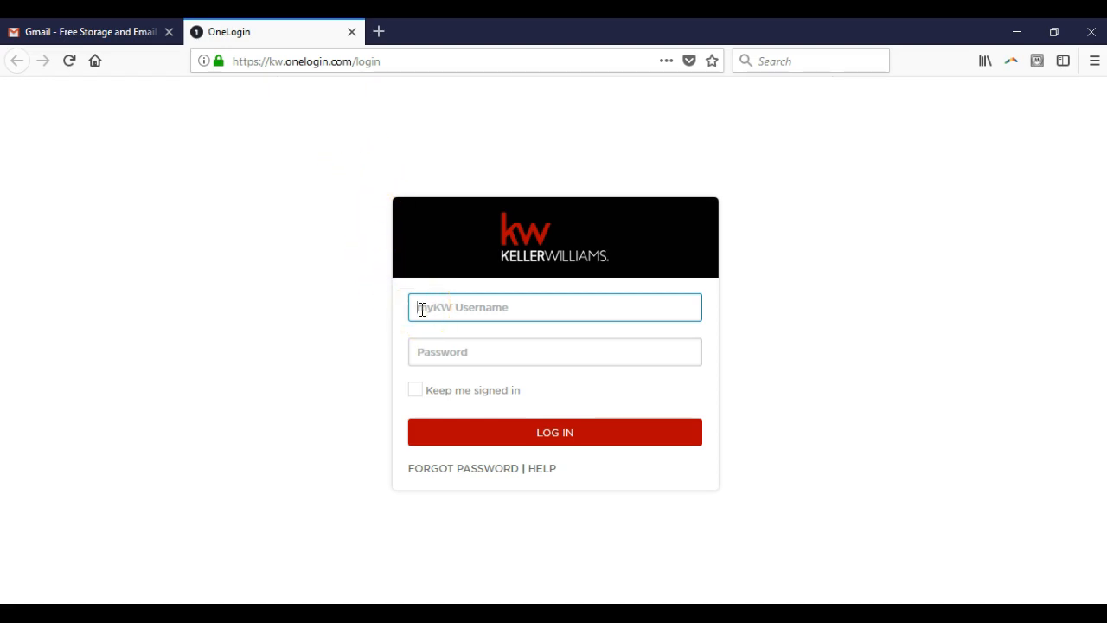
Step: Log in to the Keller Williams OneLogin portal with the account username and password
text(Godfrey)
key(Tab)
text(•••••)
key(BackSpace)
key(BackSpace)
key(BackSpace)
key(BackSpace)
key(BackSpace)
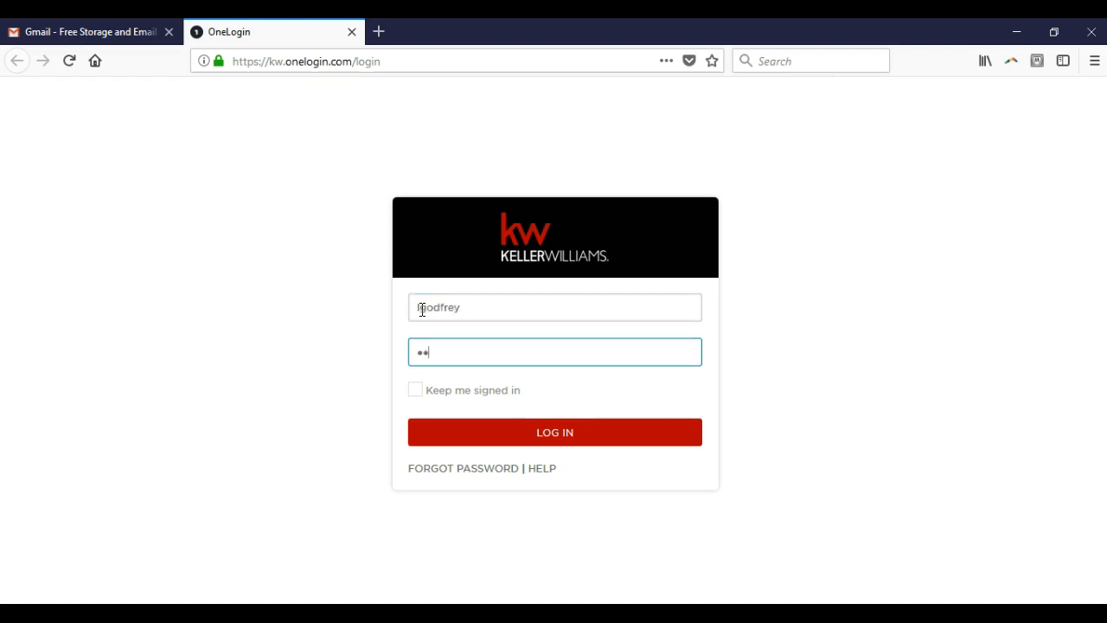
text(••••••••)
click(438, 471)
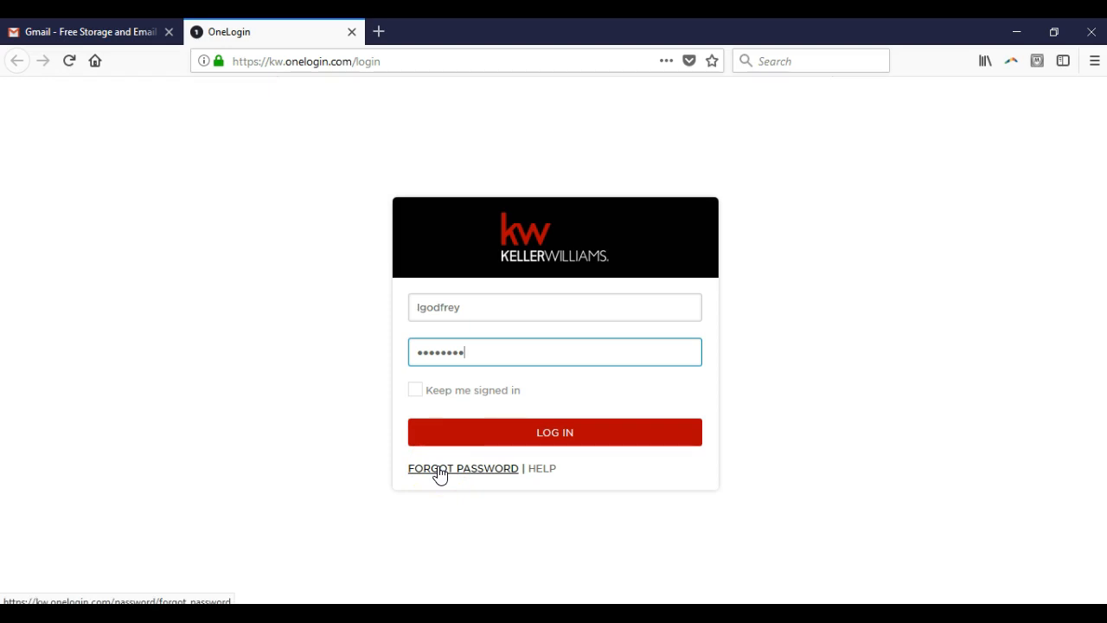
click(554, 432)
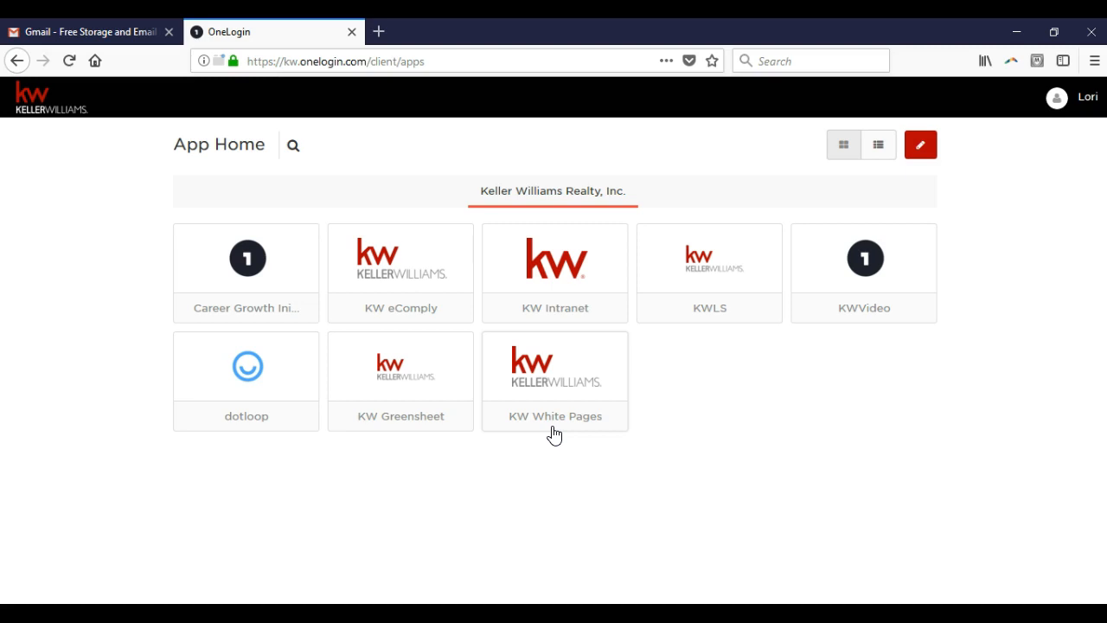
Step: Open the KW Intranet app and allow Adobe Flash for the site, remembering the choice
click(568, 283)
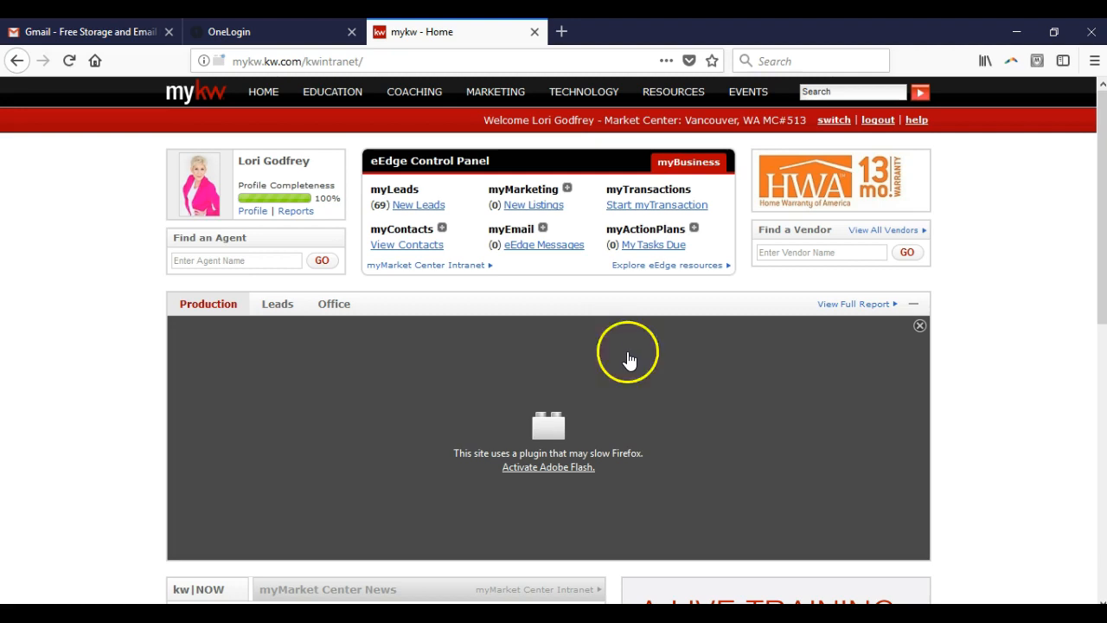
click(543, 471)
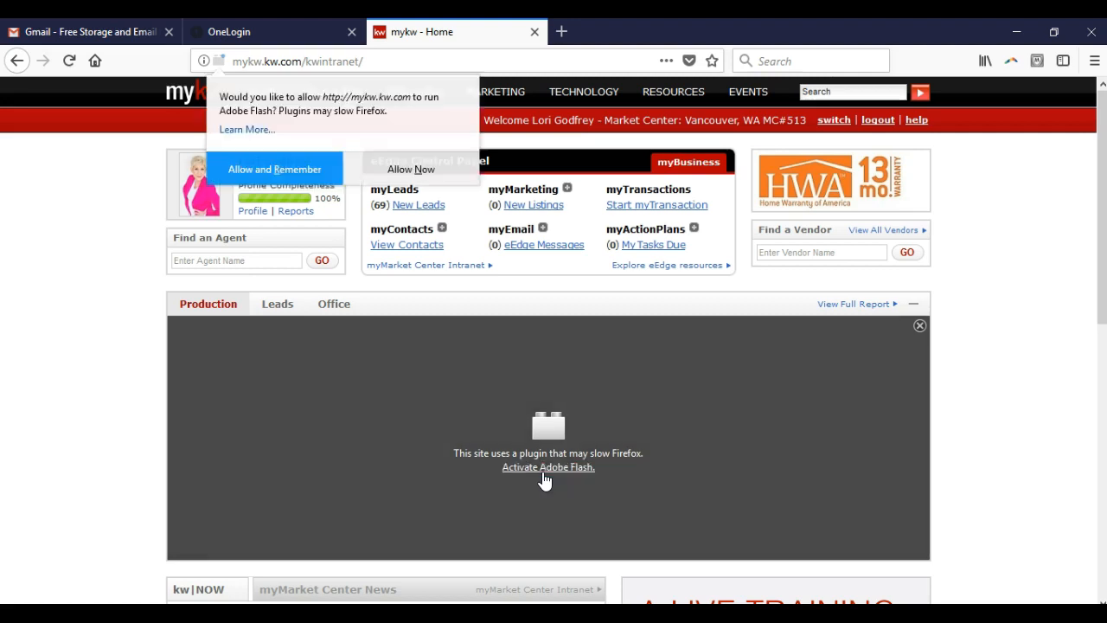
click(288, 169)
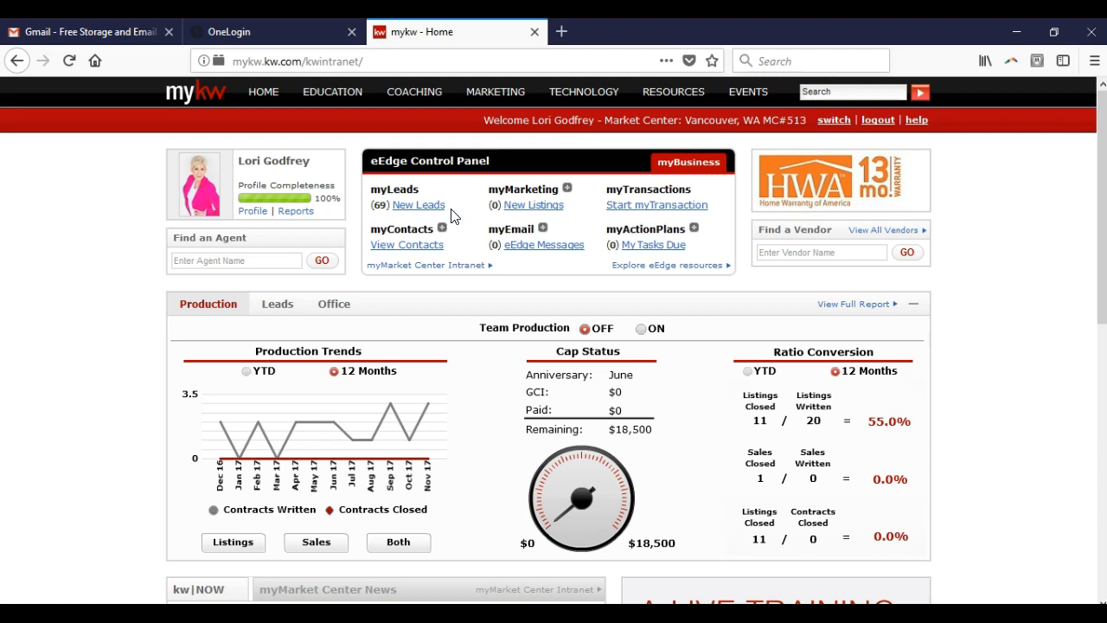
Step: Examine the eEdge Control Panel's leads, contacts, marketing and transaction options, and the Market Center named in the welcome line
click(440, 208)
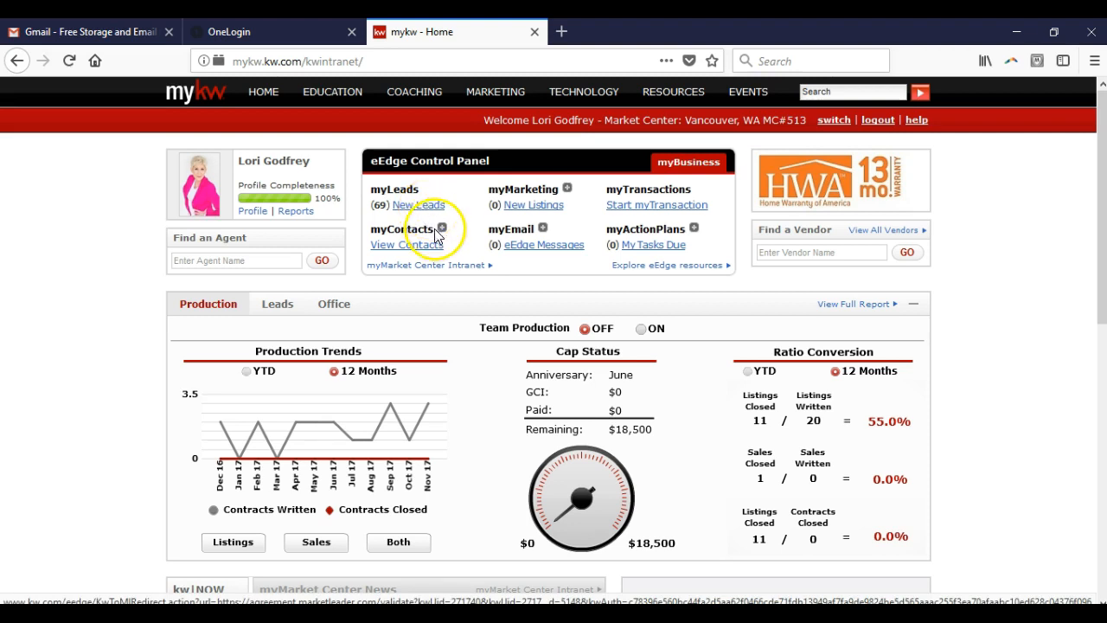
click(442, 230)
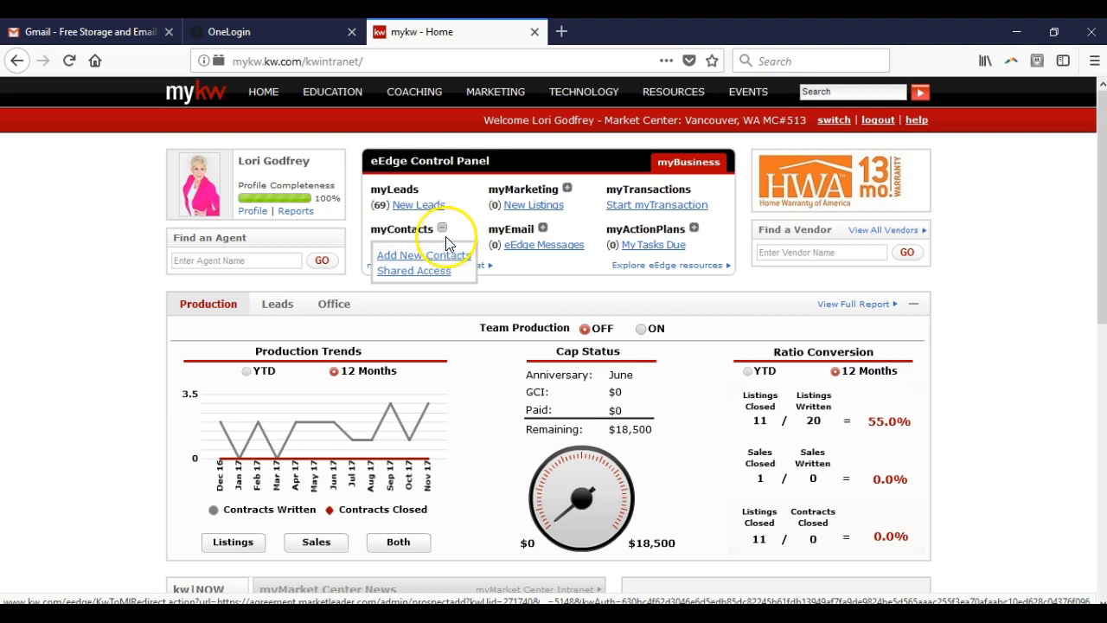
click(442, 228)
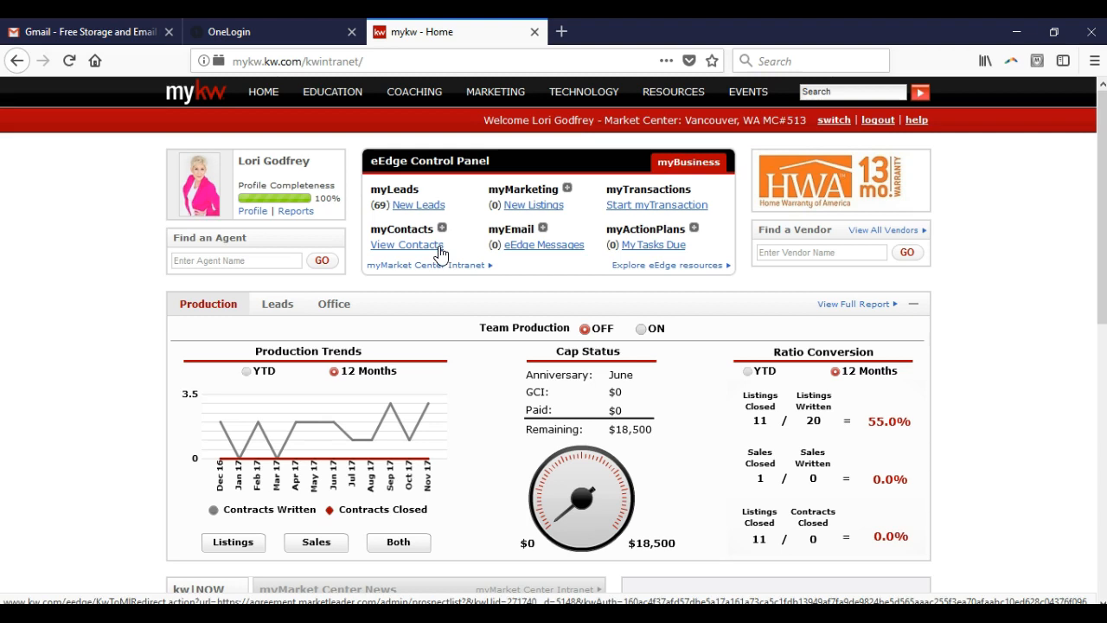
click(568, 191)
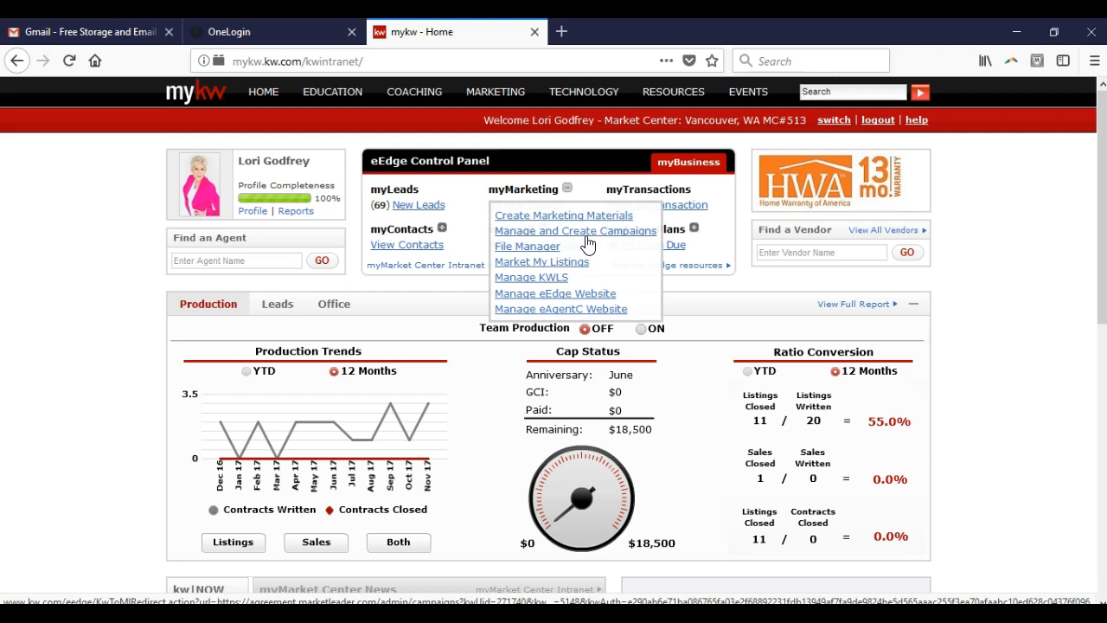
click(575, 195)
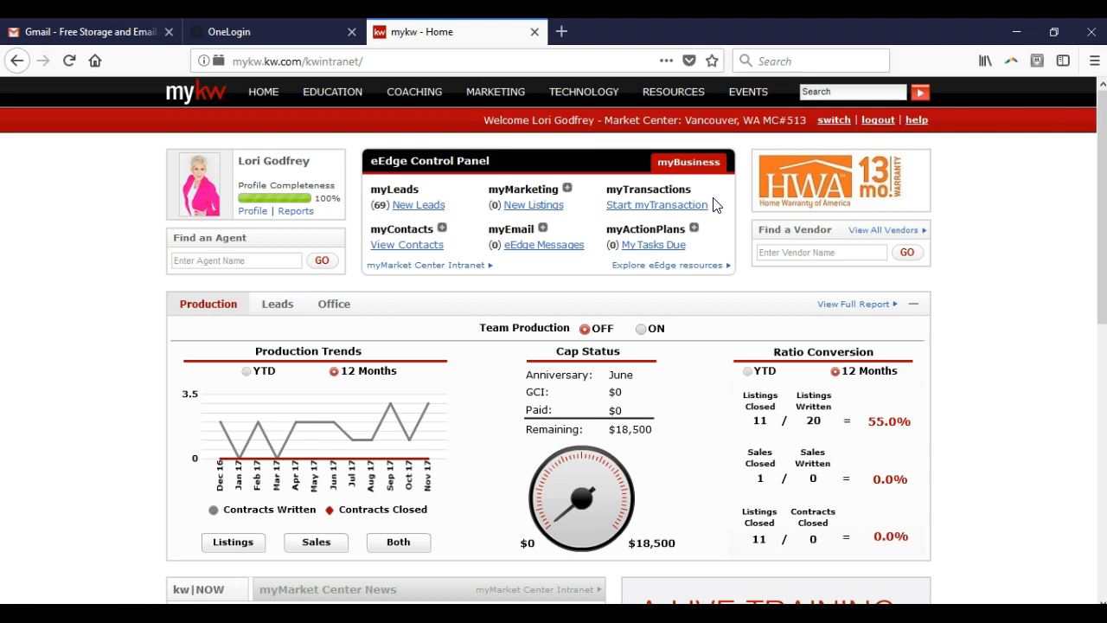
click(705, 209)
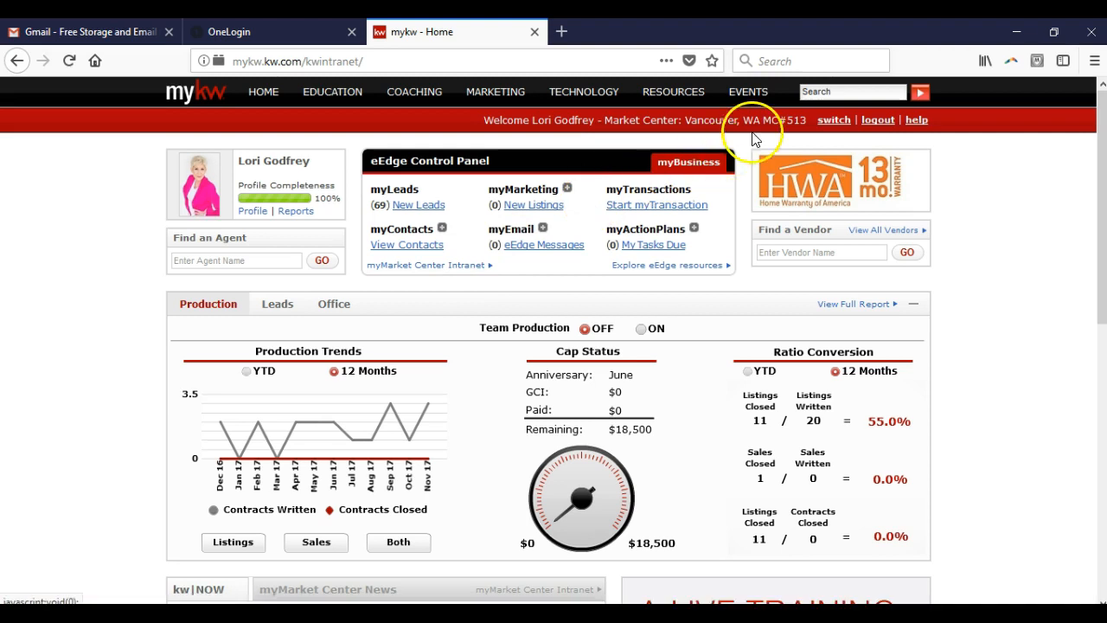
drag(687, 121, 807, 119)
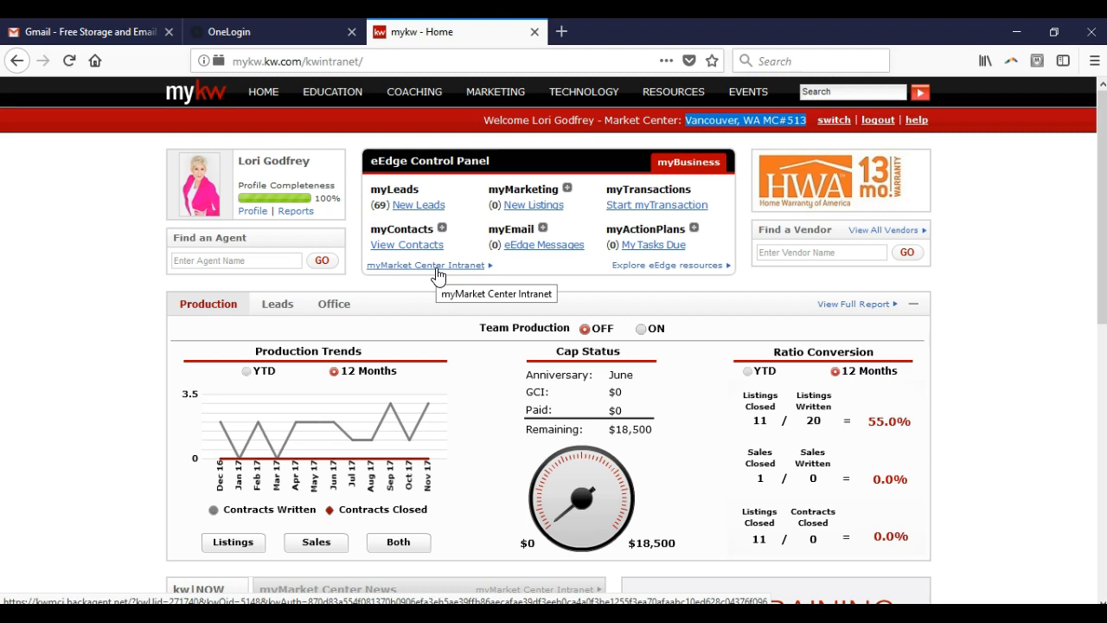
click(453, 160)
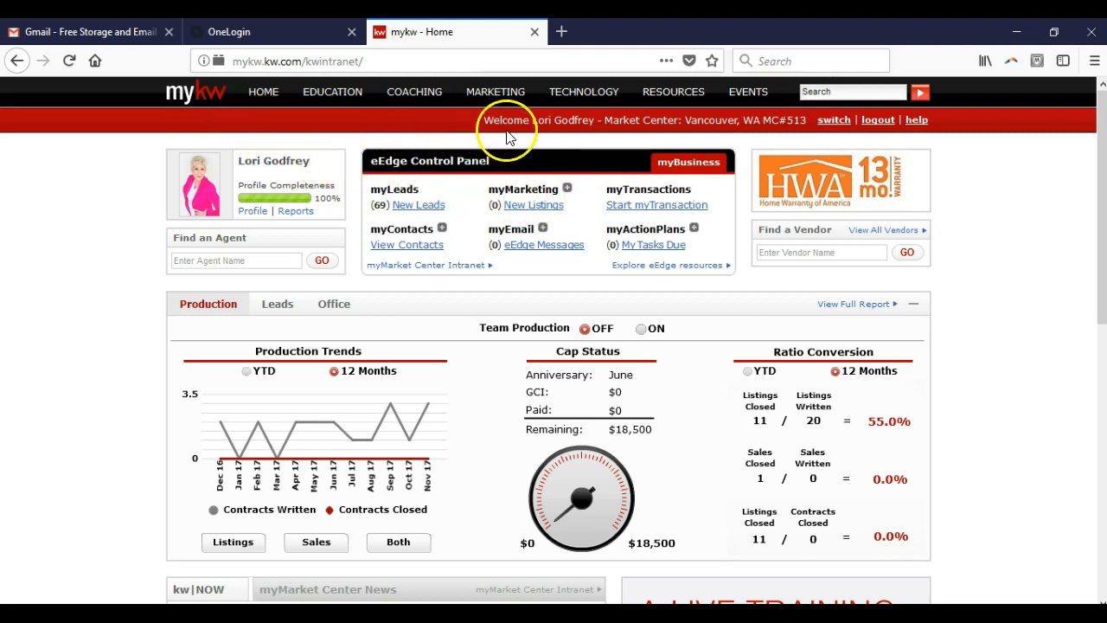
Step: Look through the Education, Marketing and Technology resources and open the KW Websites page
mouse_move(336, 98)
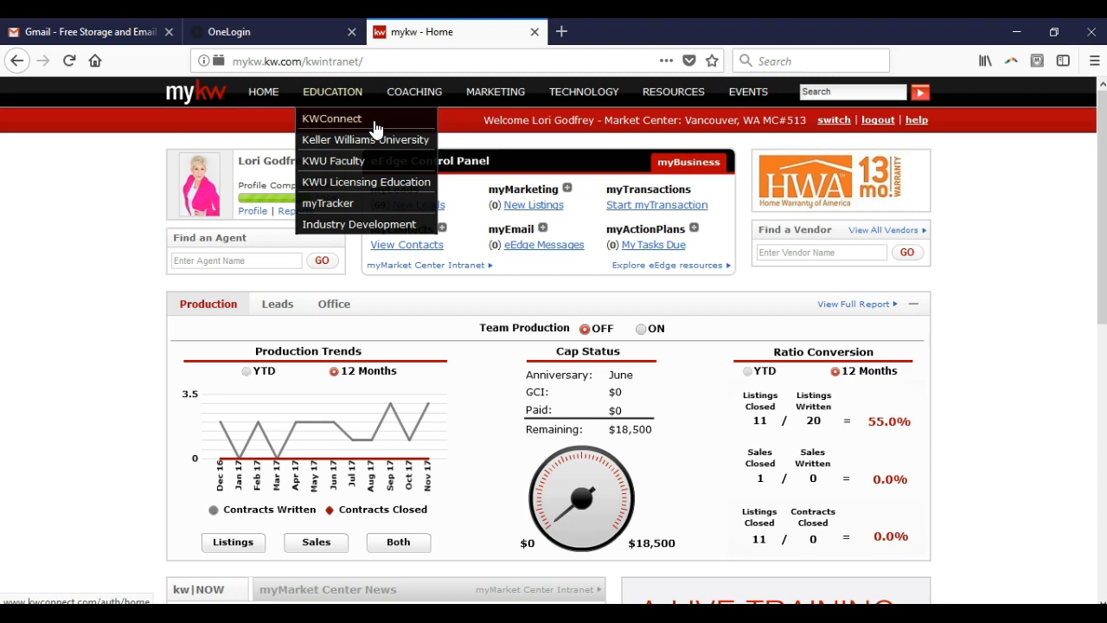
mouse_move(487, 97)
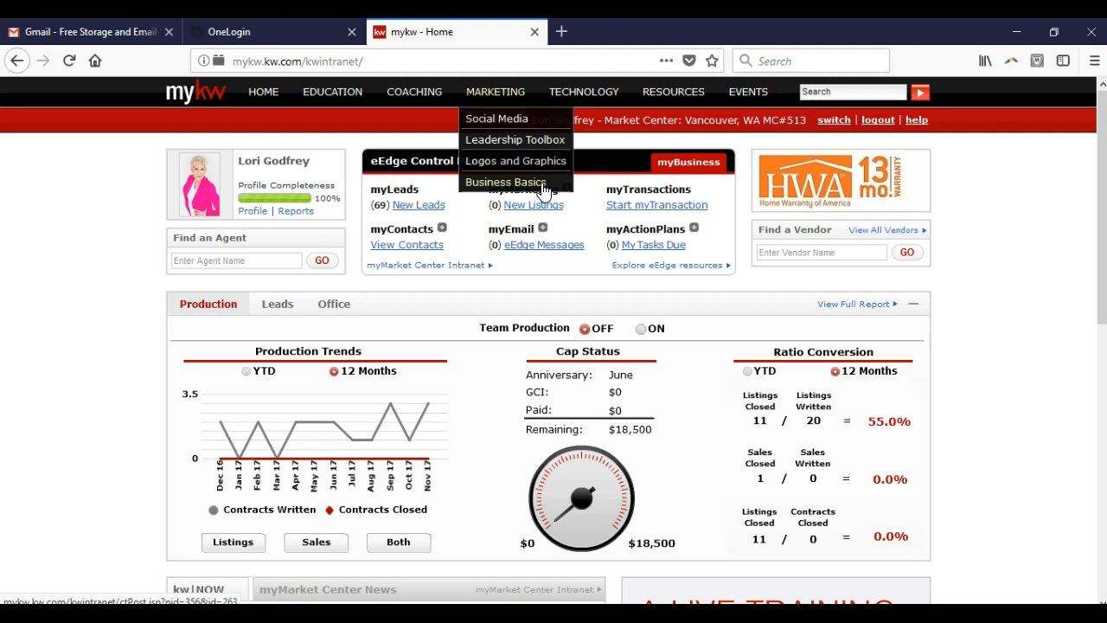
mouse_move(569, 94)
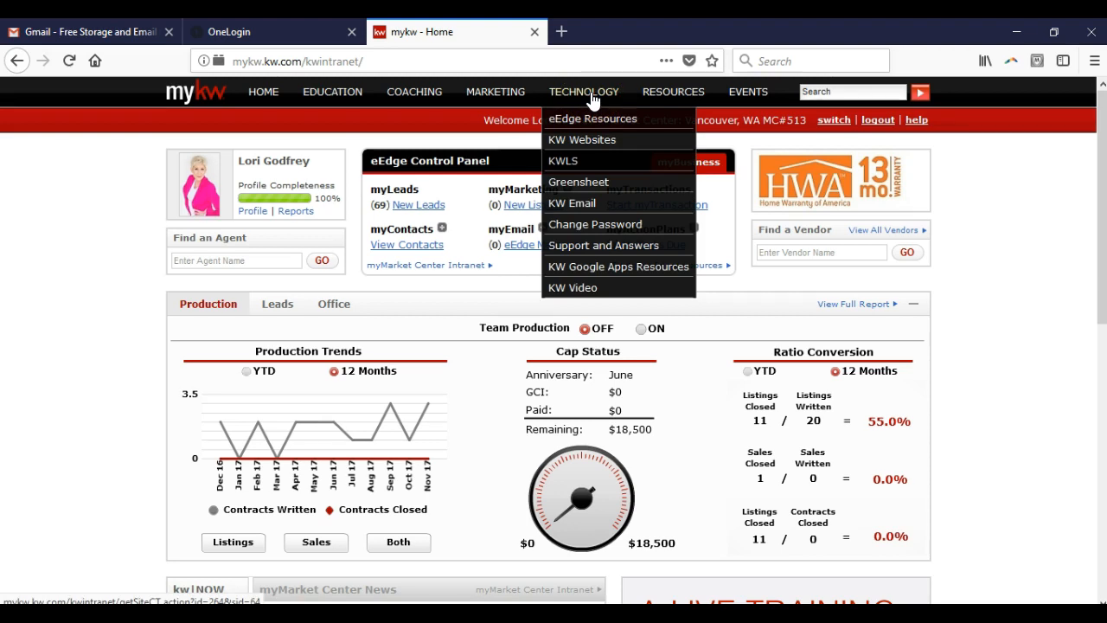
click(592, 139)
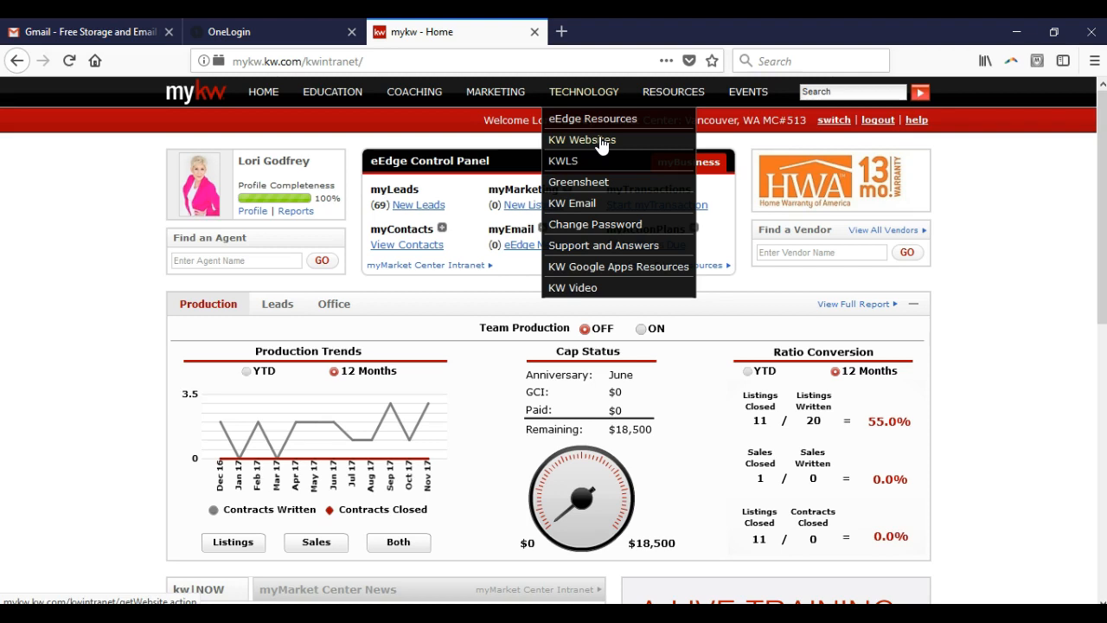
click(628, 142)
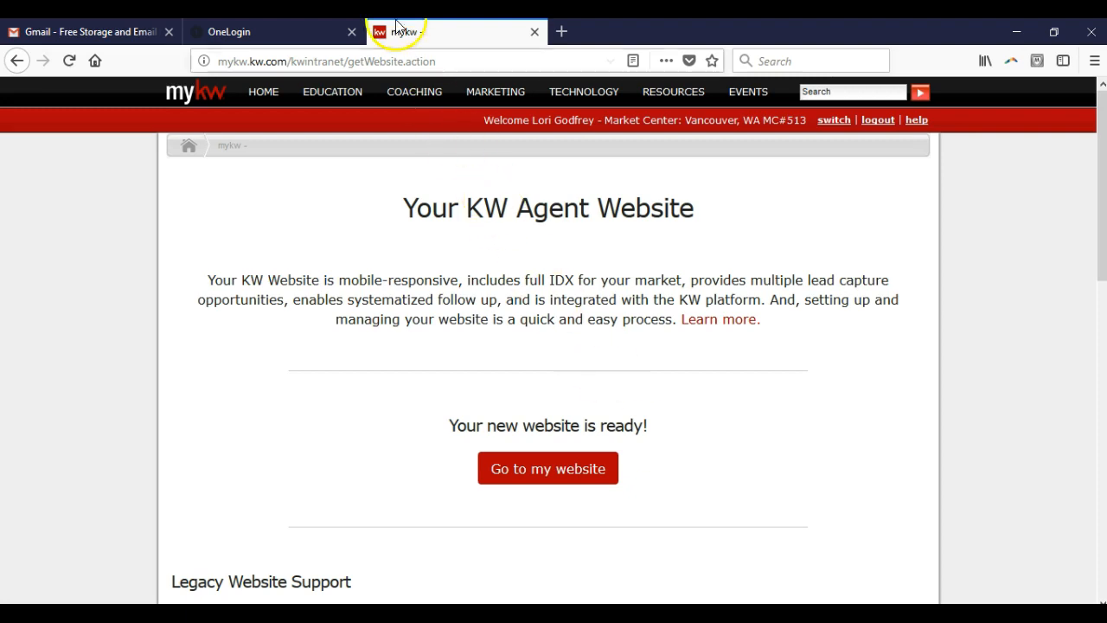
Step: Close the OneLogin page and open the KWLS listing system in a maximized window
click(352, 31)
mouse_move(553, 97)
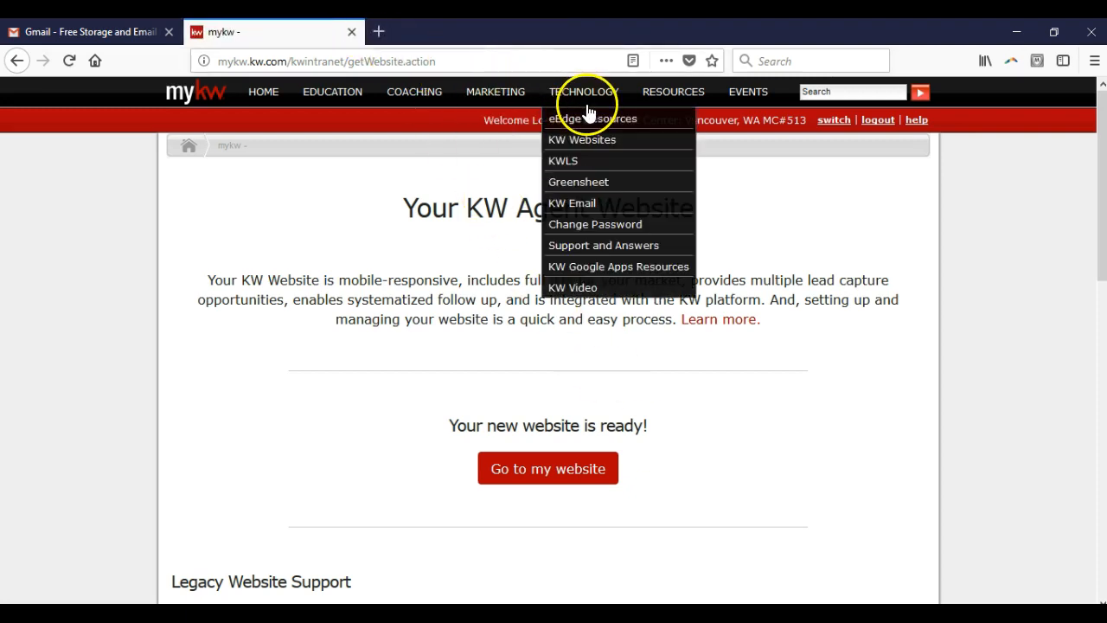
click(585, 164)
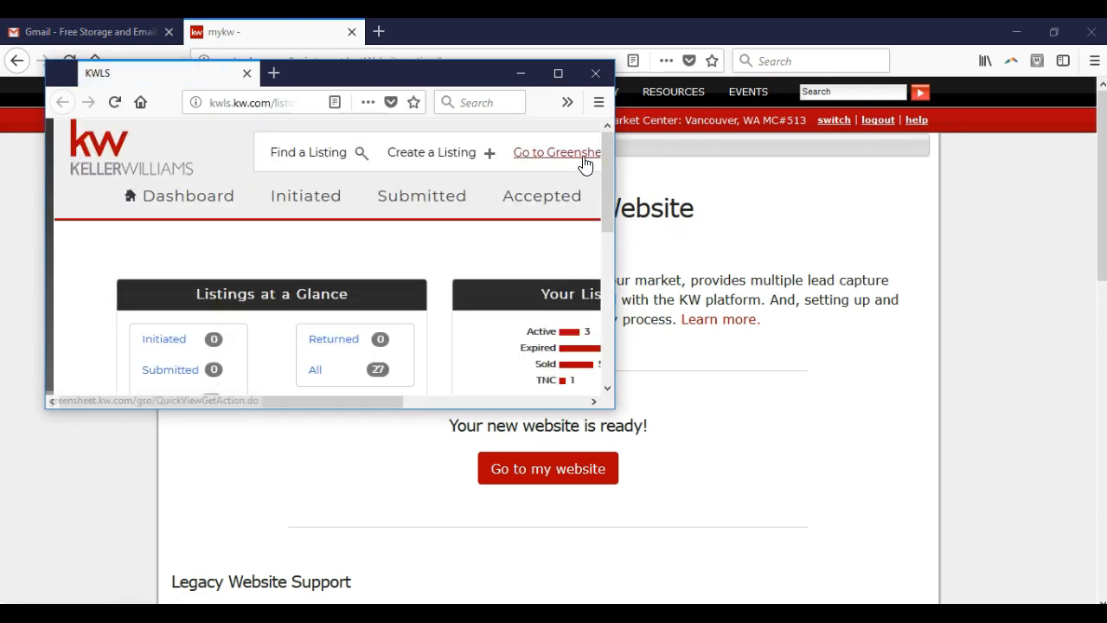
click(558, 73)
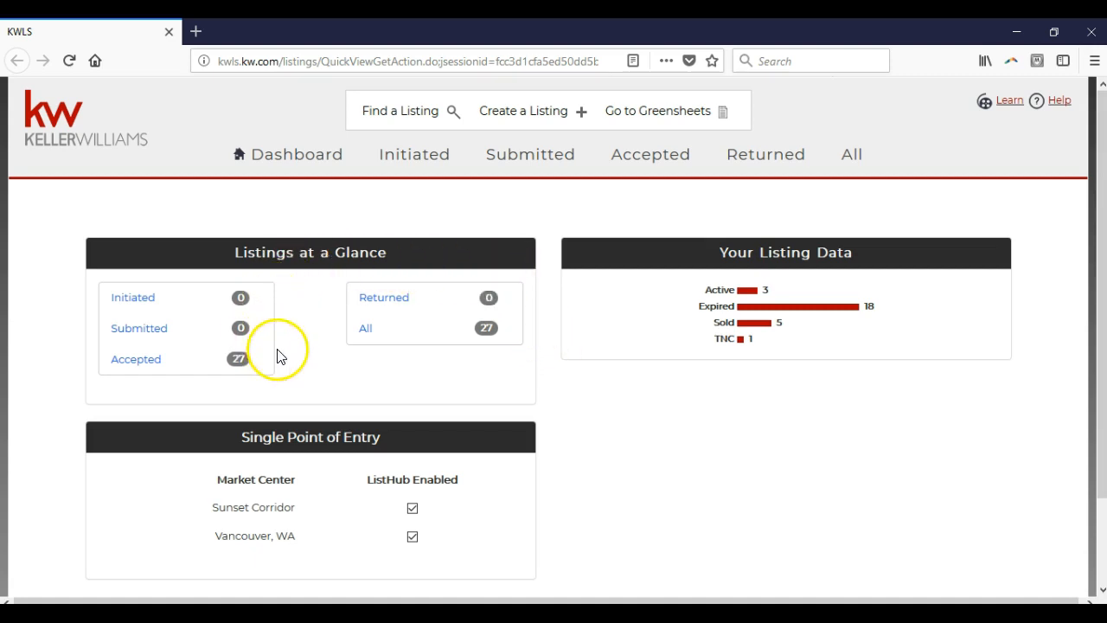
Step: Review the accepted listings entry on the KWLS dashboard and close the KWLS window
drag(106, 368, 166, 365)
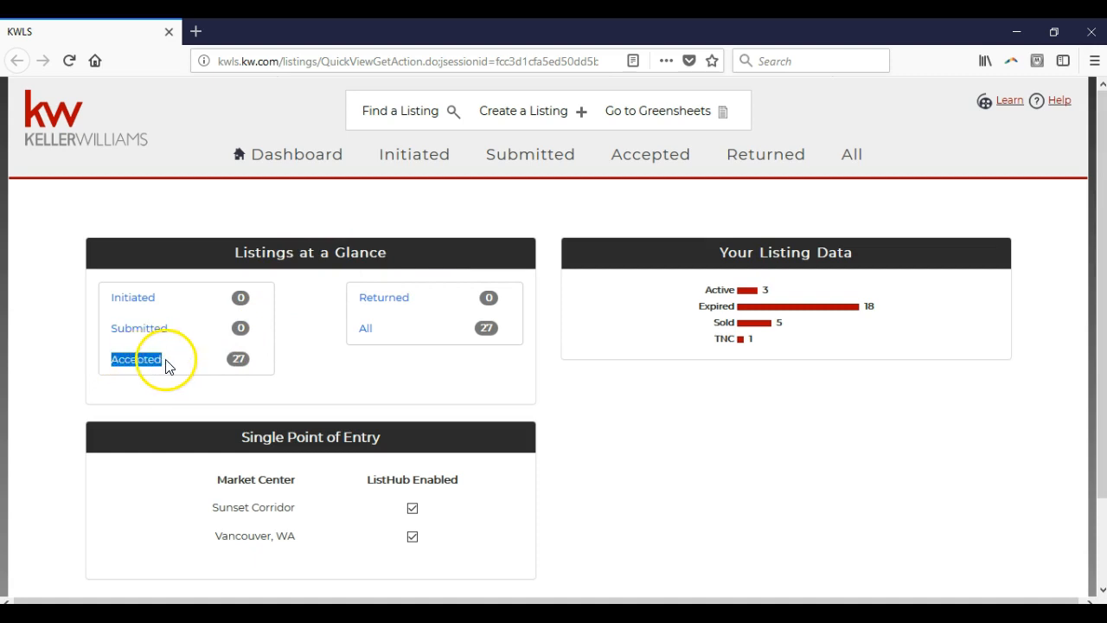
click(302, 375)
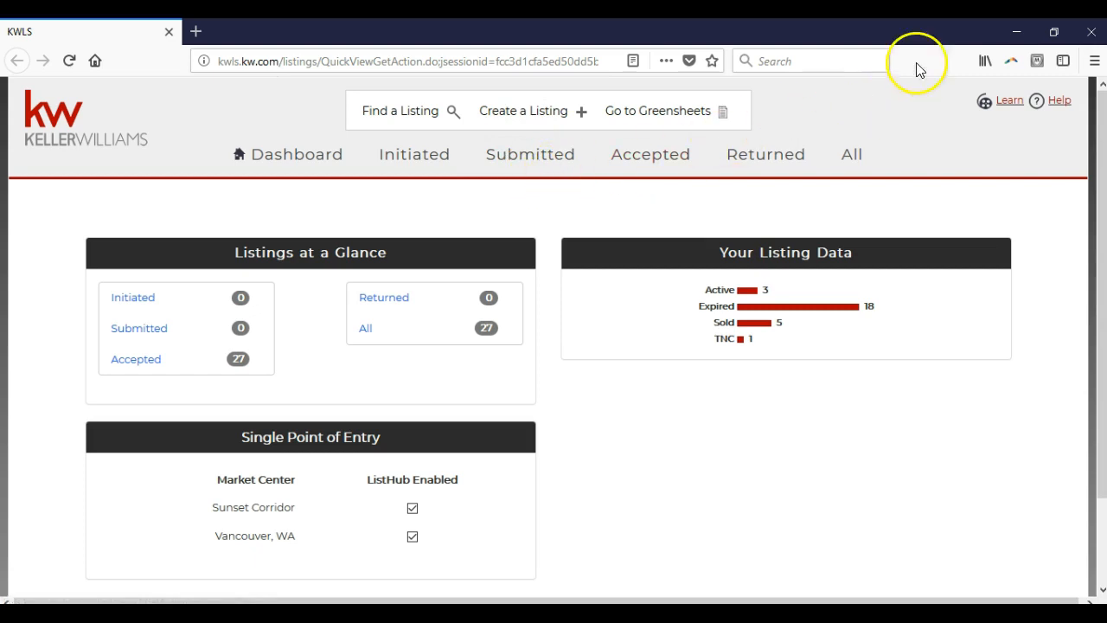
click(1092, 31)
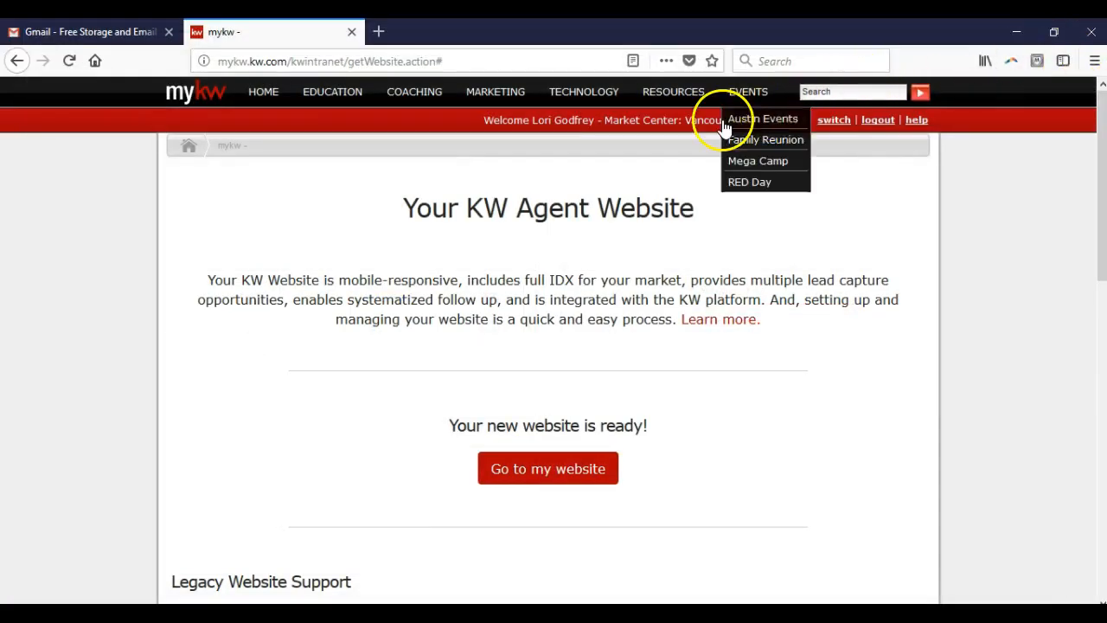
Step: Open the KW Email page among the Technology resources and highlight the line about 30 GB of online storage
mouse_move(563, 95)
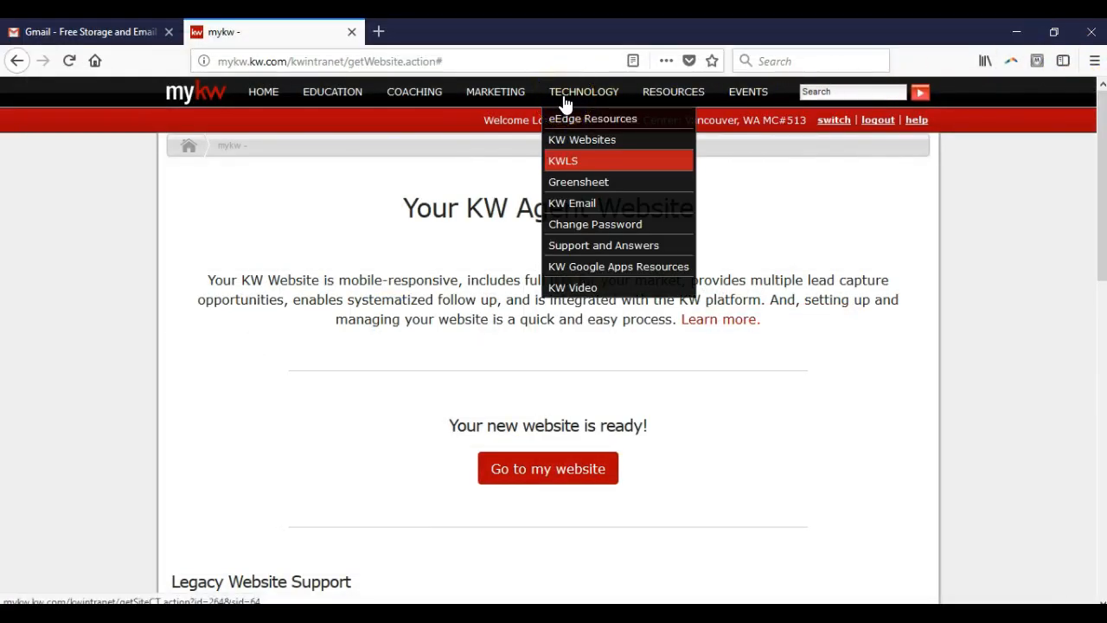
click(625, 214)
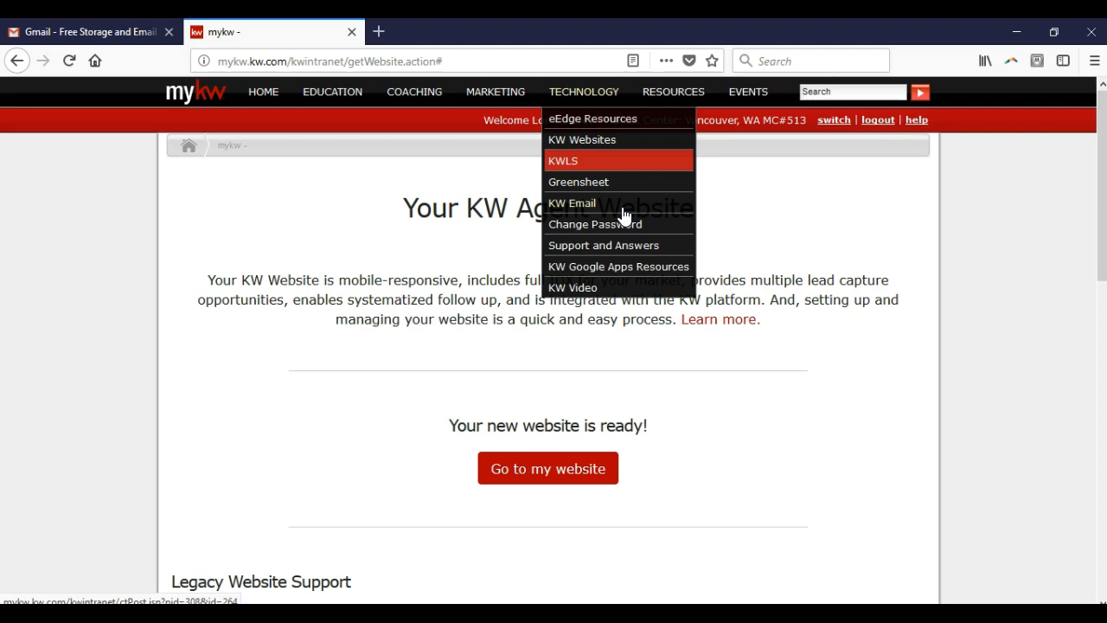
click(622, 214)
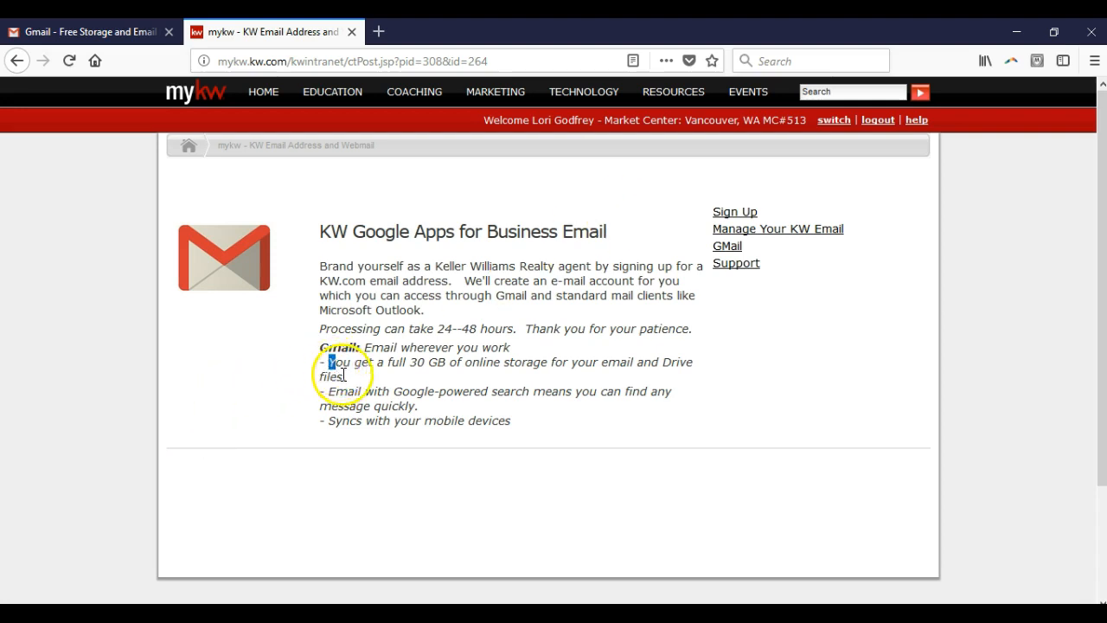
drag(327, 363, 346, 380)
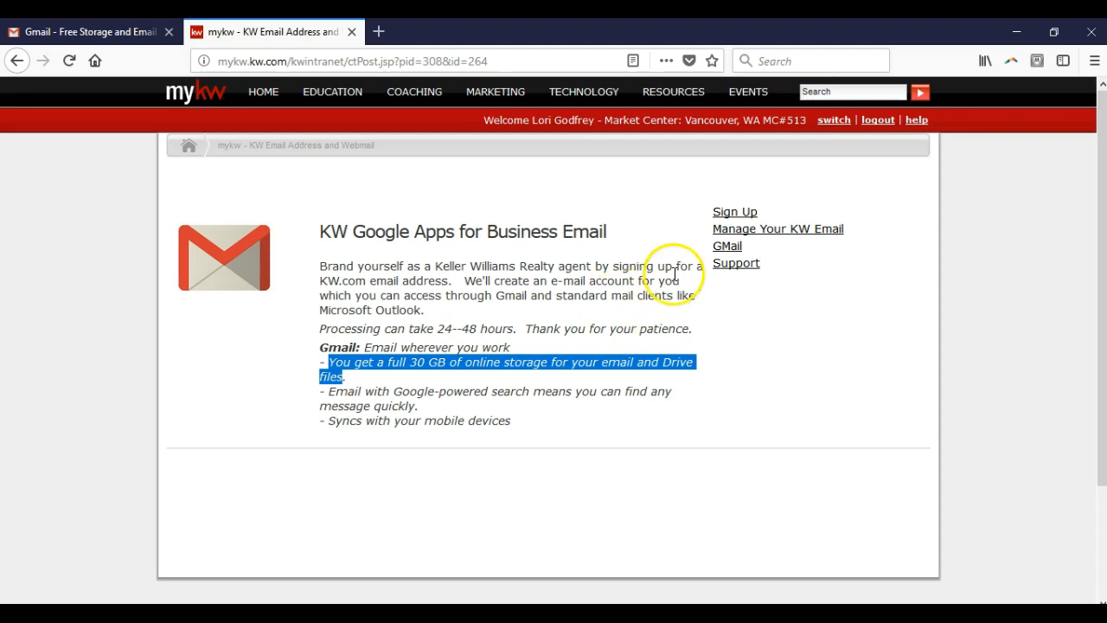
Step: Open the KW email sign-up page and check the primary email address given for the account
click(740, 216)
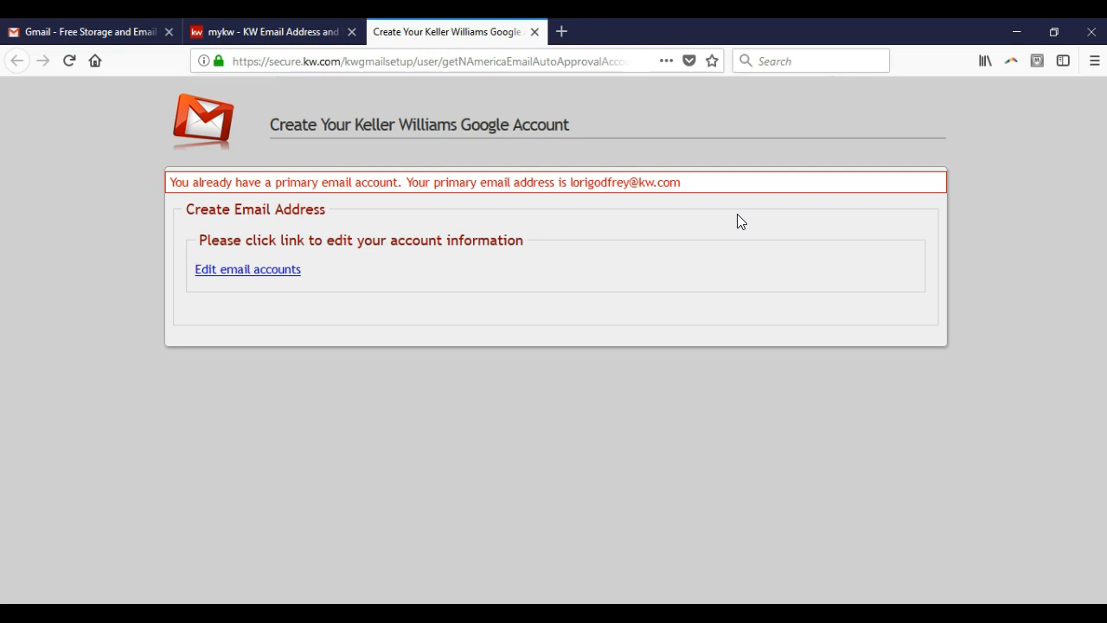
drag(729, 192, 574, 184)
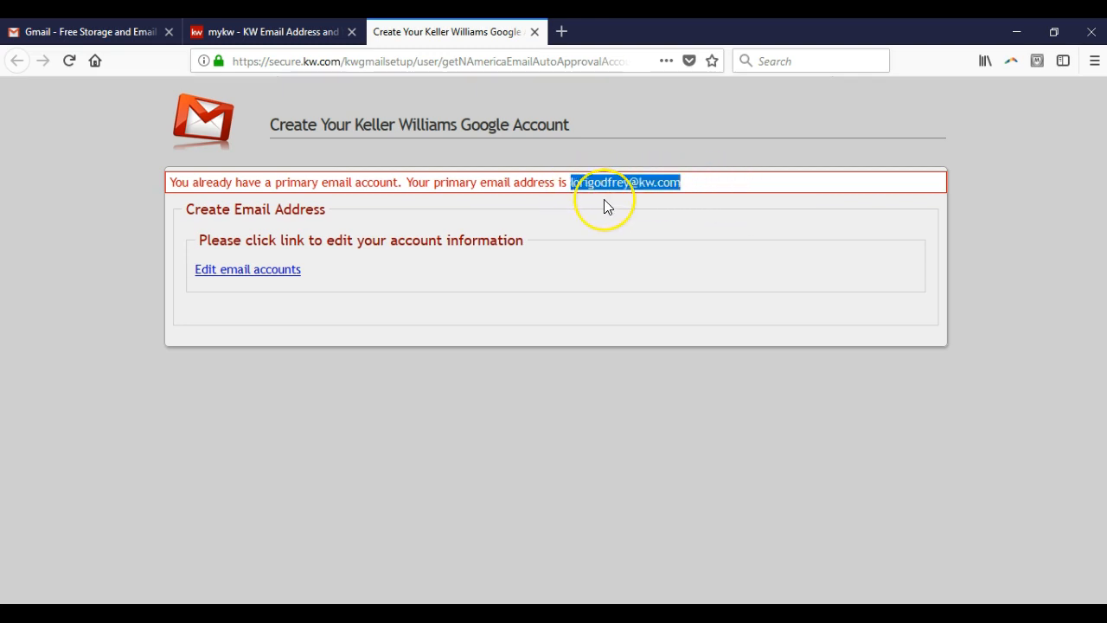
click(605, 201)
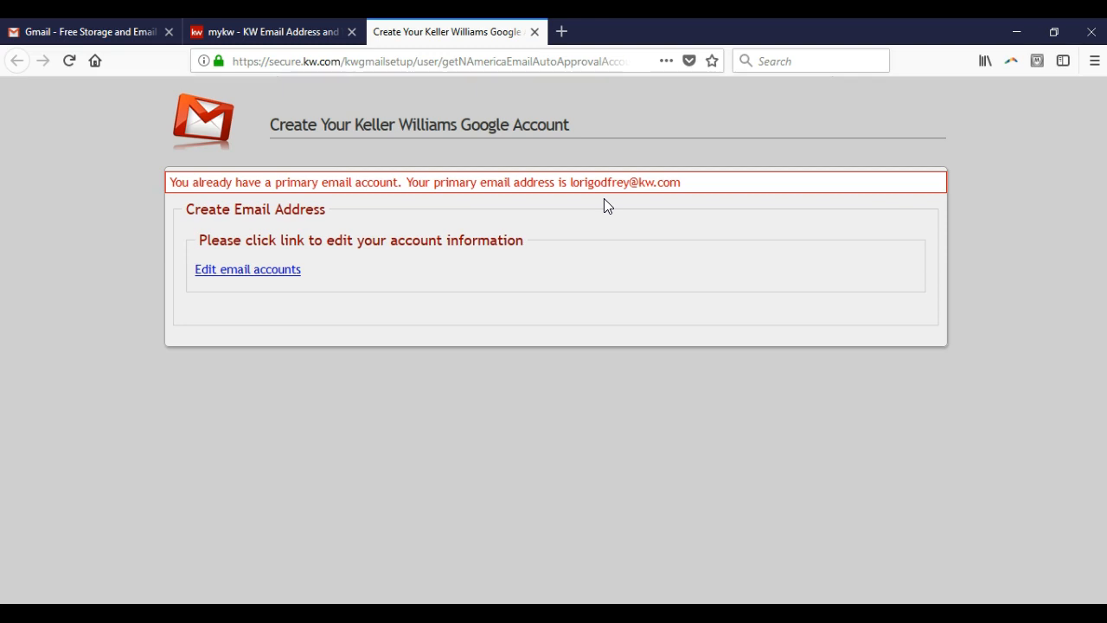
Step: Open the email account settings for editing and review the alias, forwarding and new password sections
click(249, 272)
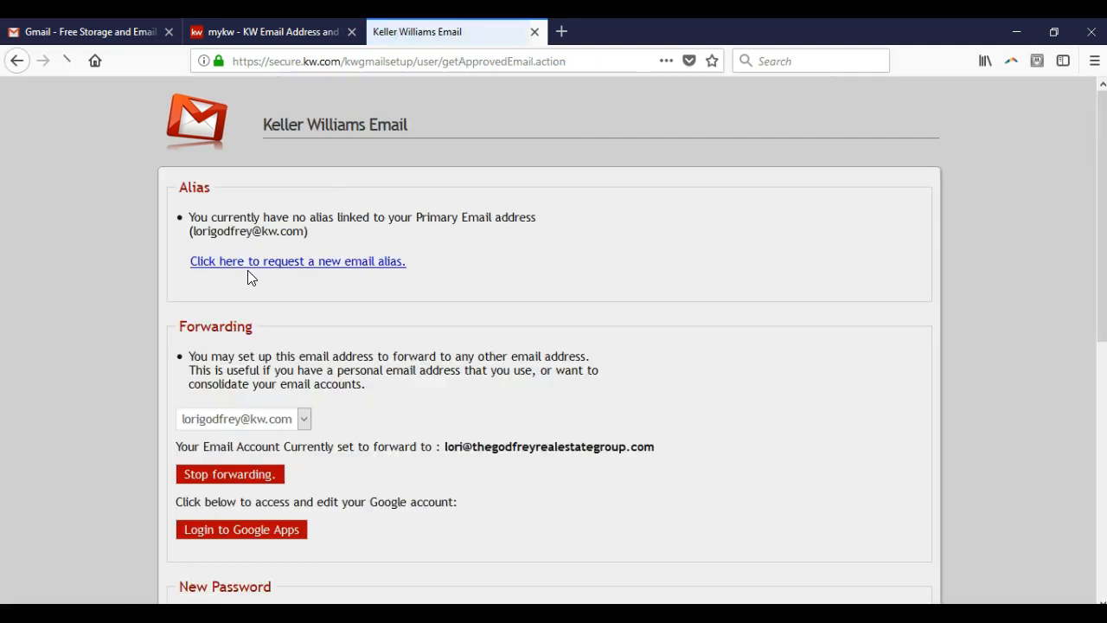
click(256, 268)
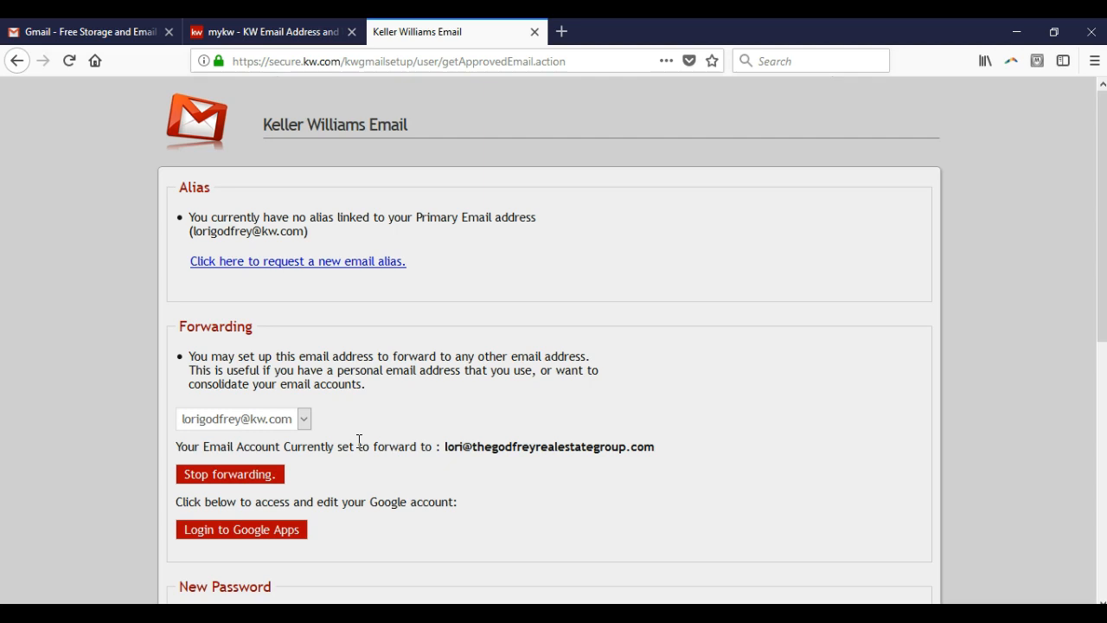
scroll(360, 443, down, 2)
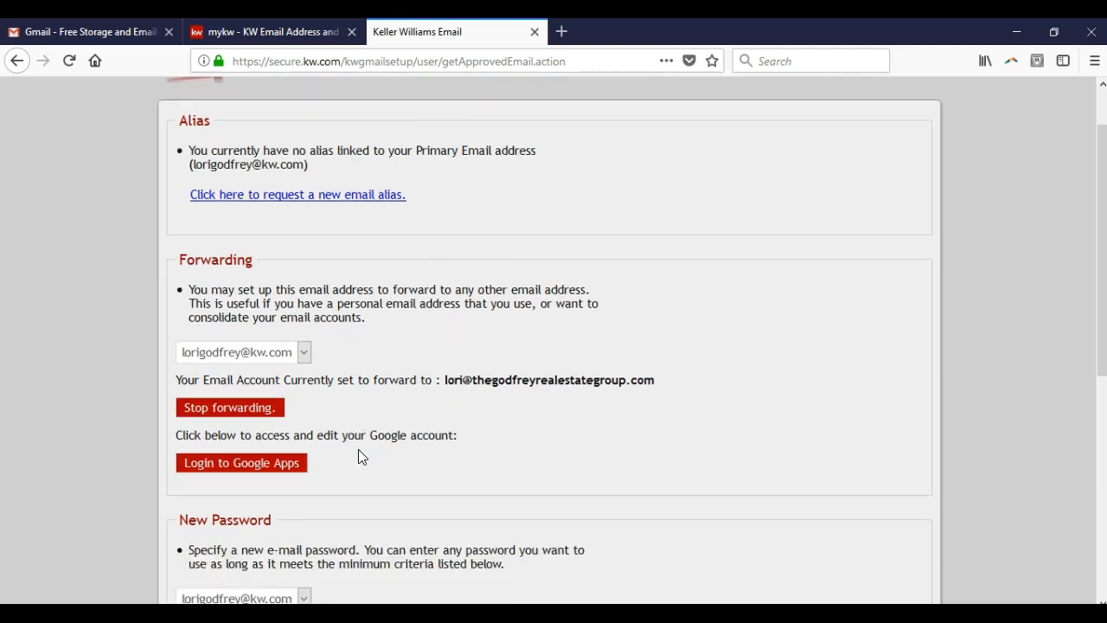
Step: Review the new password section of the email account settings, then close that page and clear the highlighted text on the KW Email page
scroll(393, 502, down, 1)
scroll(402, 513, down, 1)
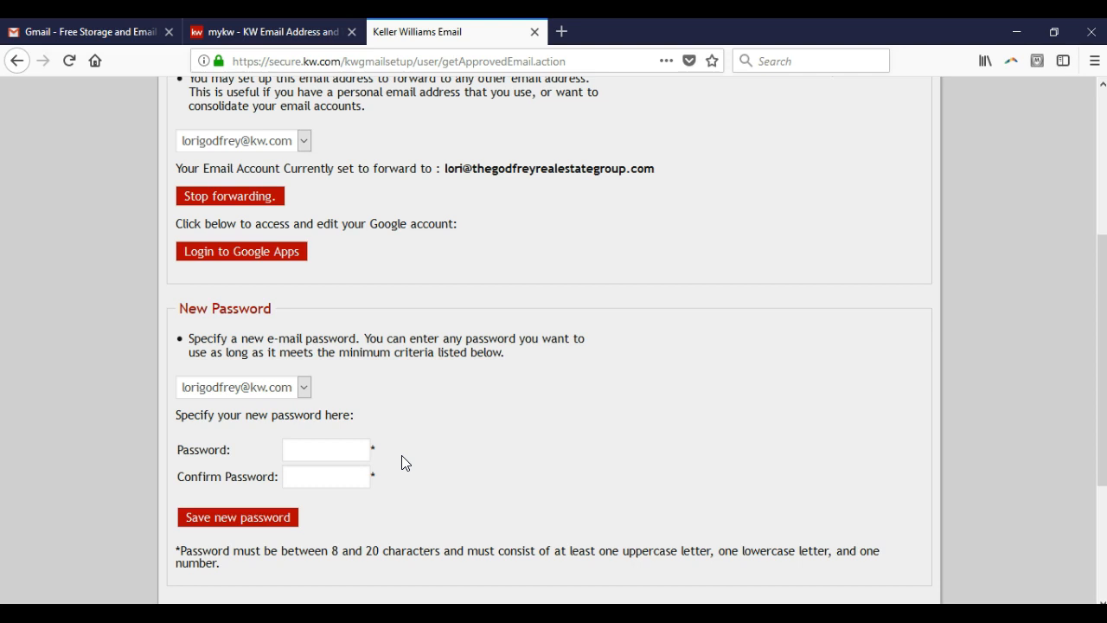
click(534, 33)
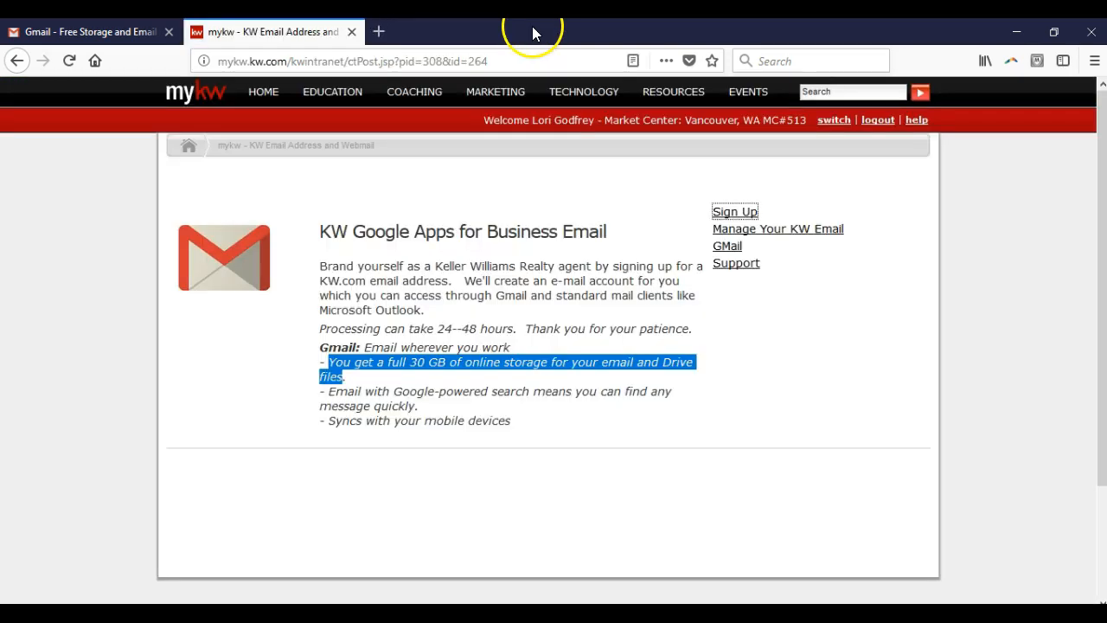
click(522, 256)
mouse_move(584, 91)
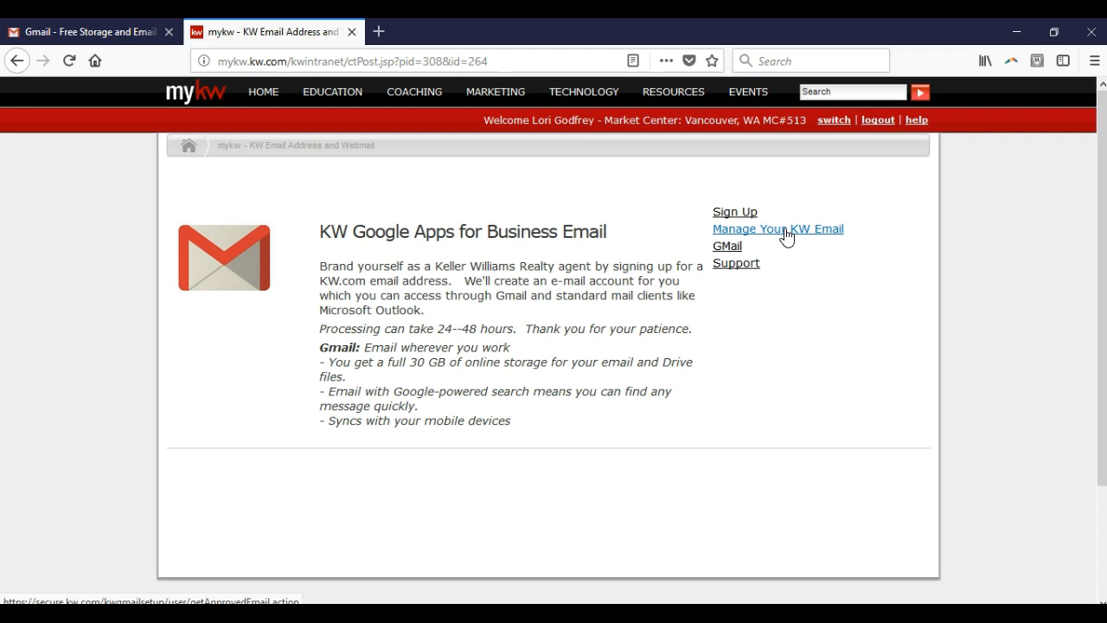
Step: Switch to the Gmail page and sign in with the KW email address and the account password
click(165, 36)
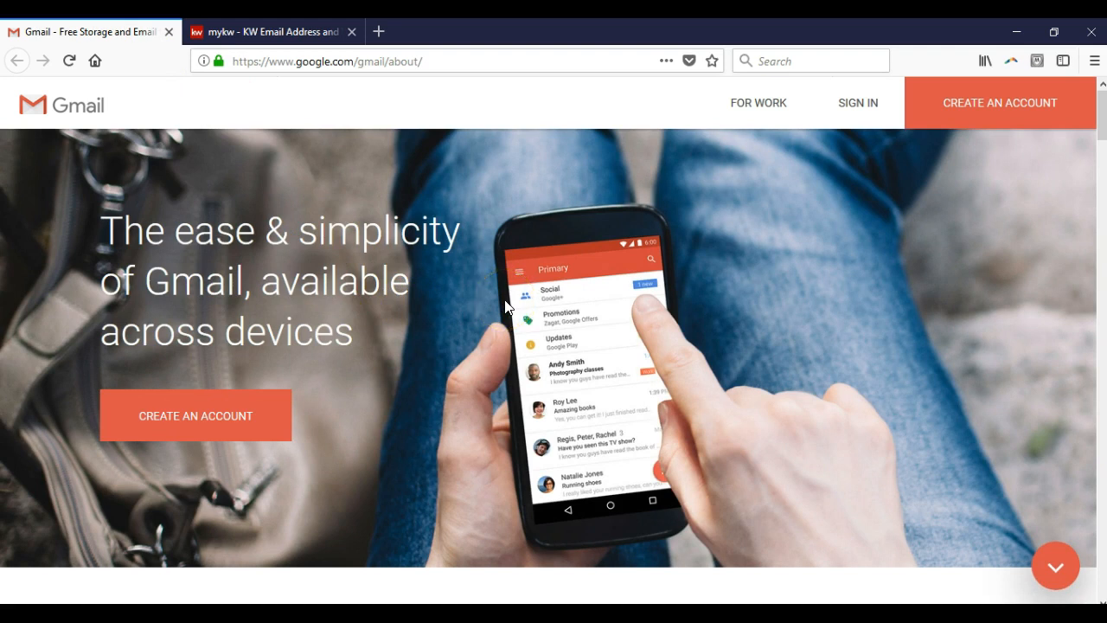
click(857, 114)
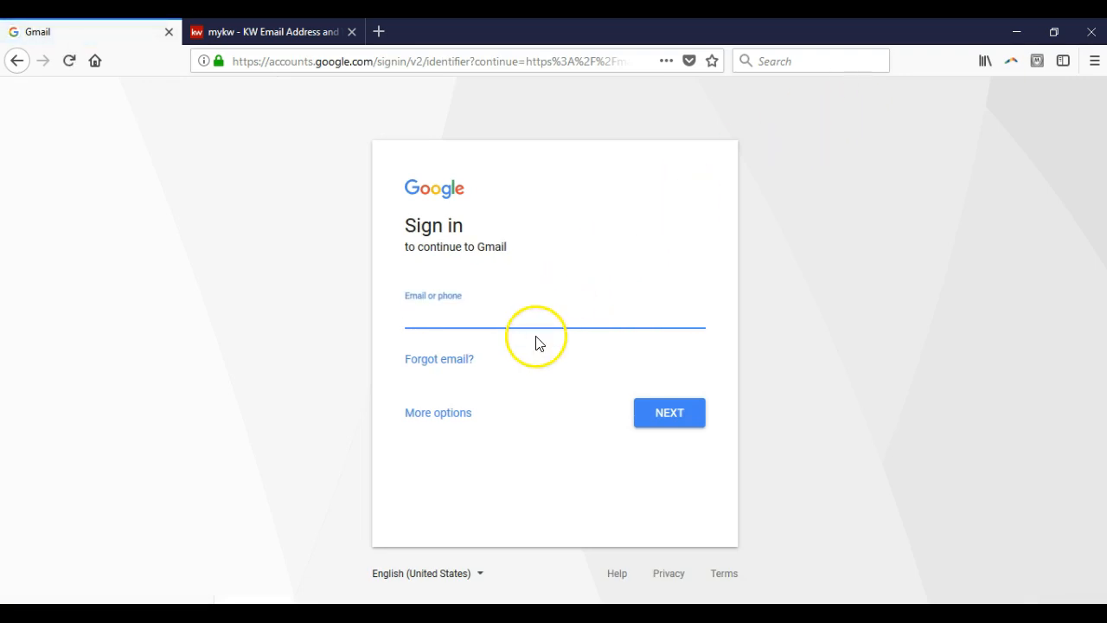
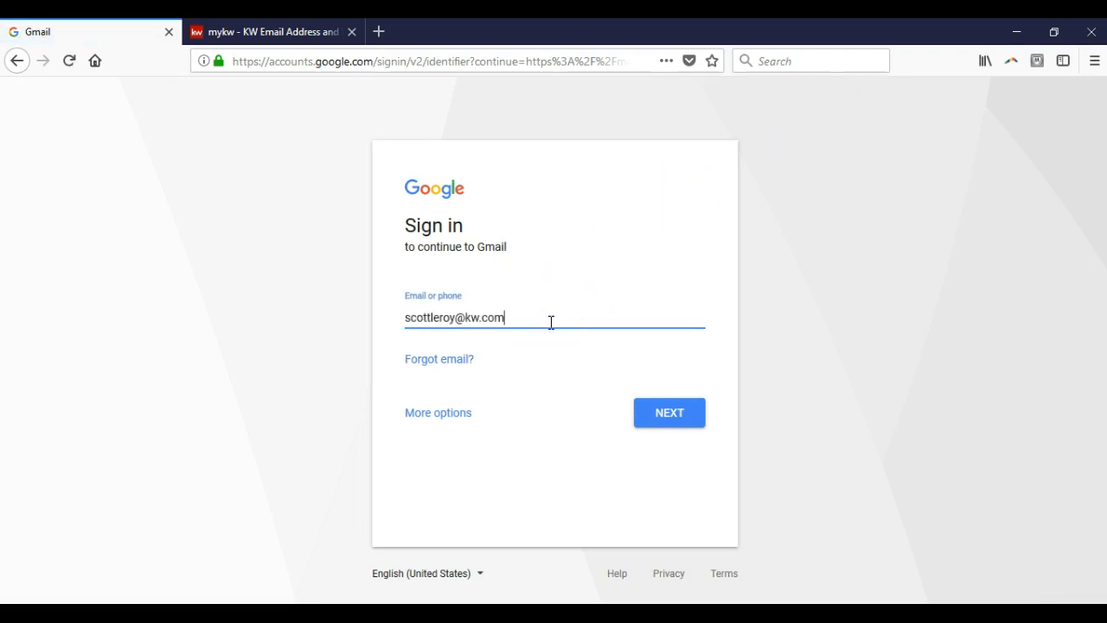
key(Return)
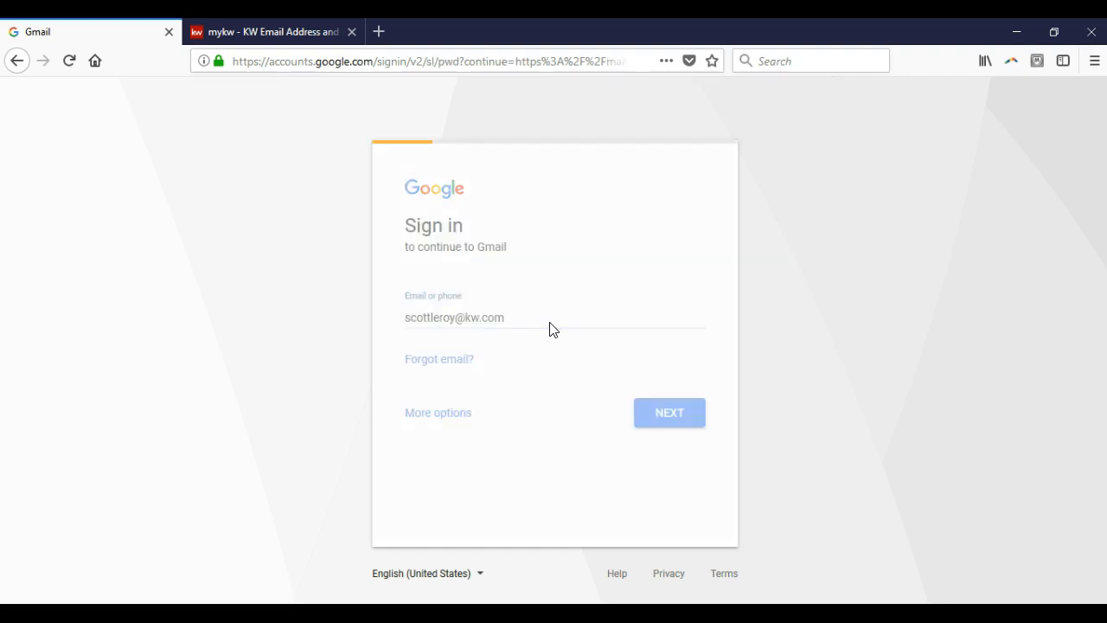
text(•••••••••)
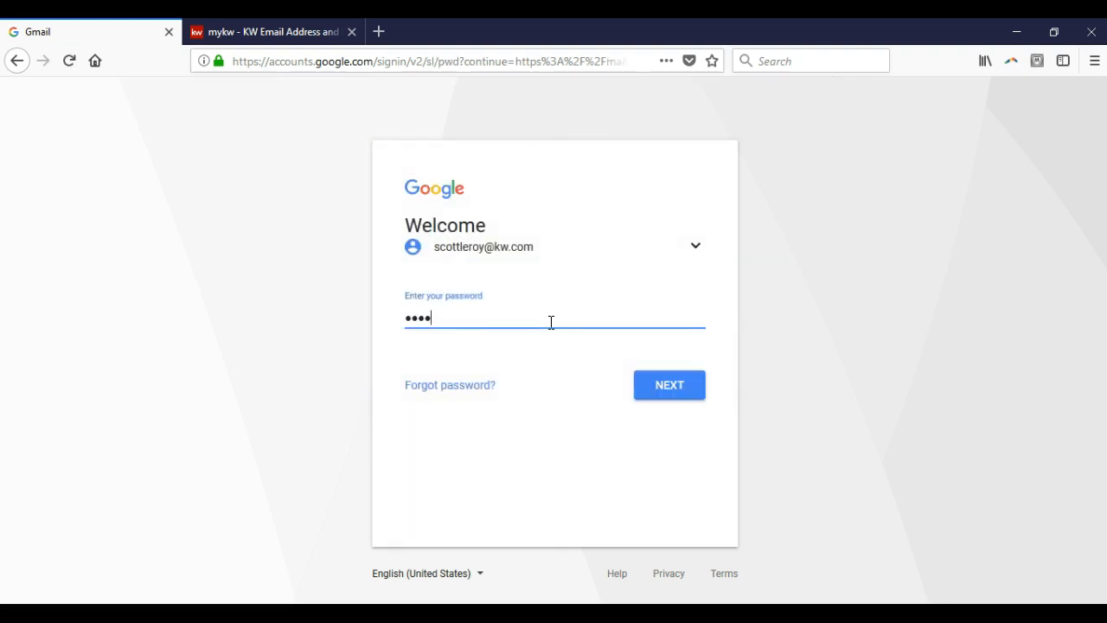
text(••)
key(Return)
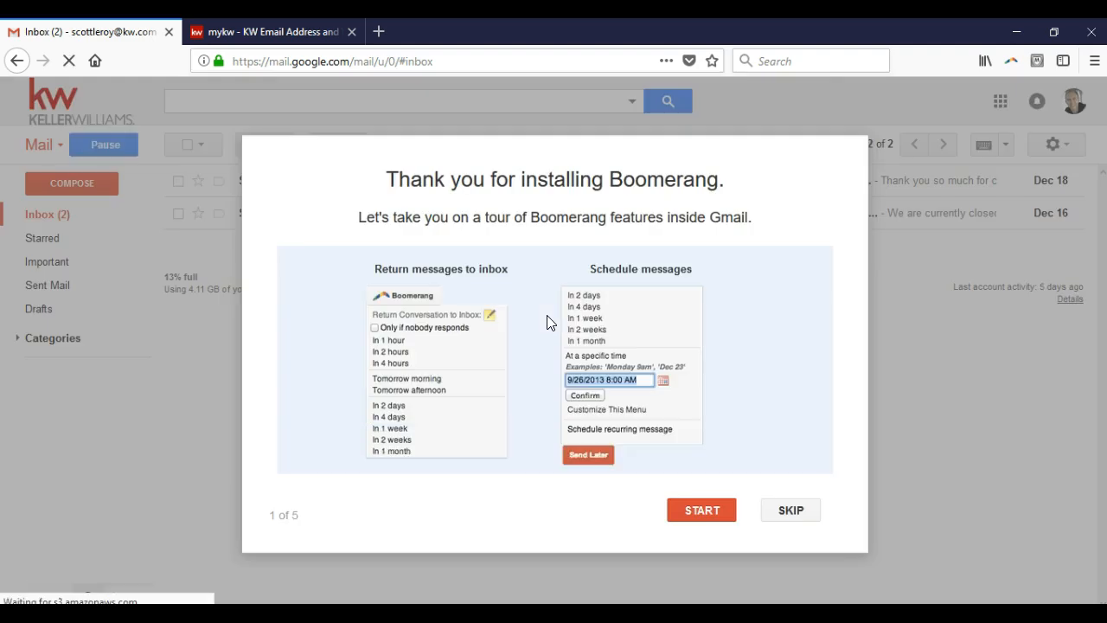
Step: Check the storage usage and mail folders in the Gmail inbox, then close Gmail
click(773, 512)
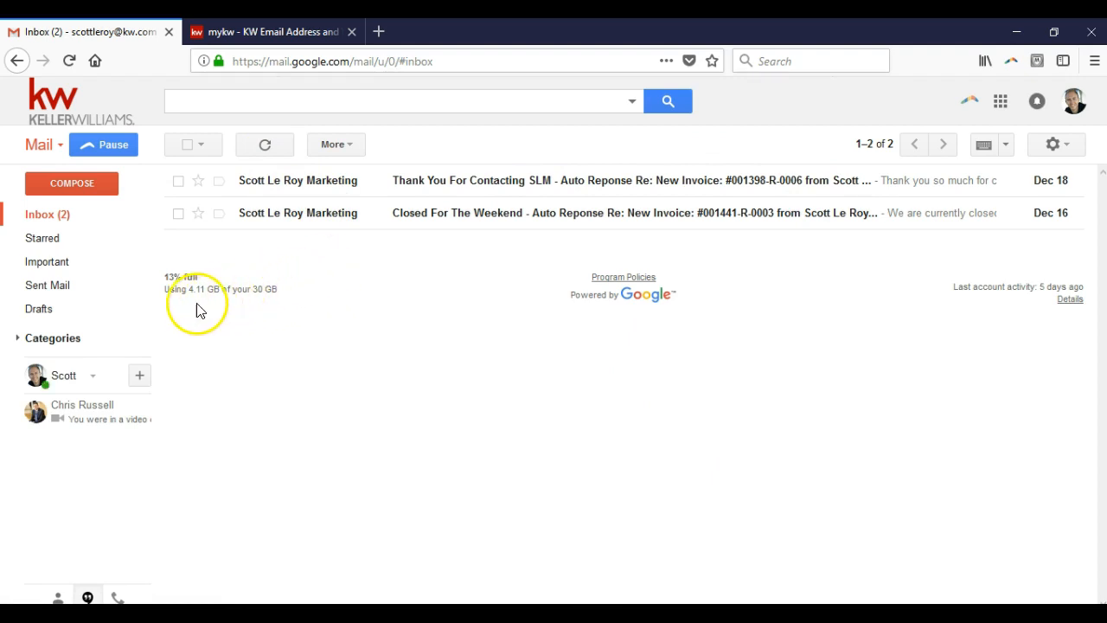
drag(167, 295, 272, 306)
click(271, 304)
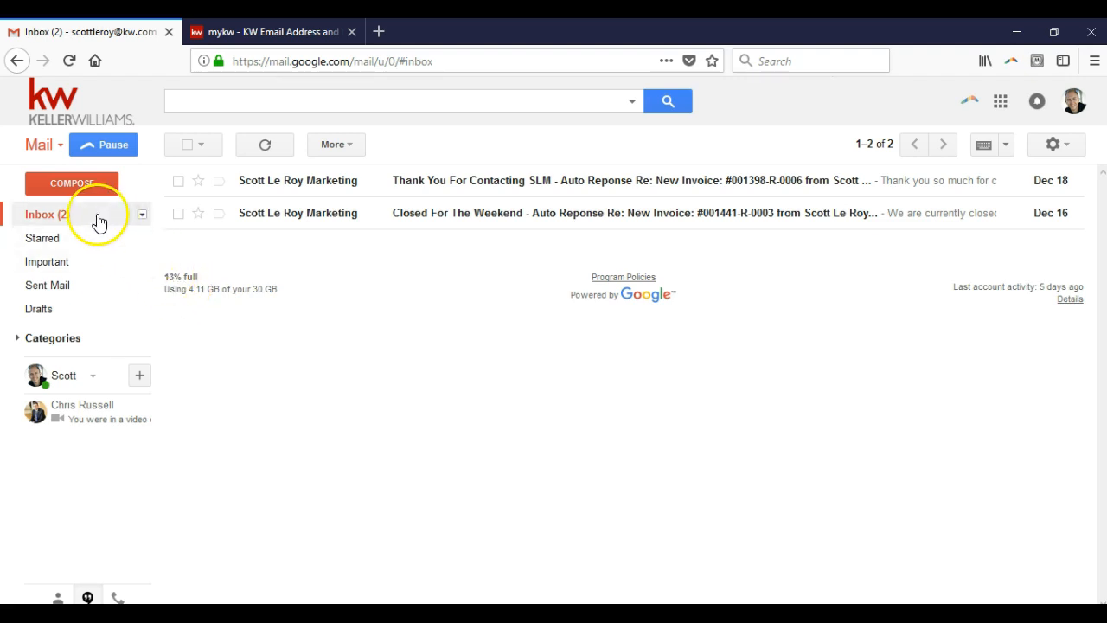
mouse_move(68, 290)
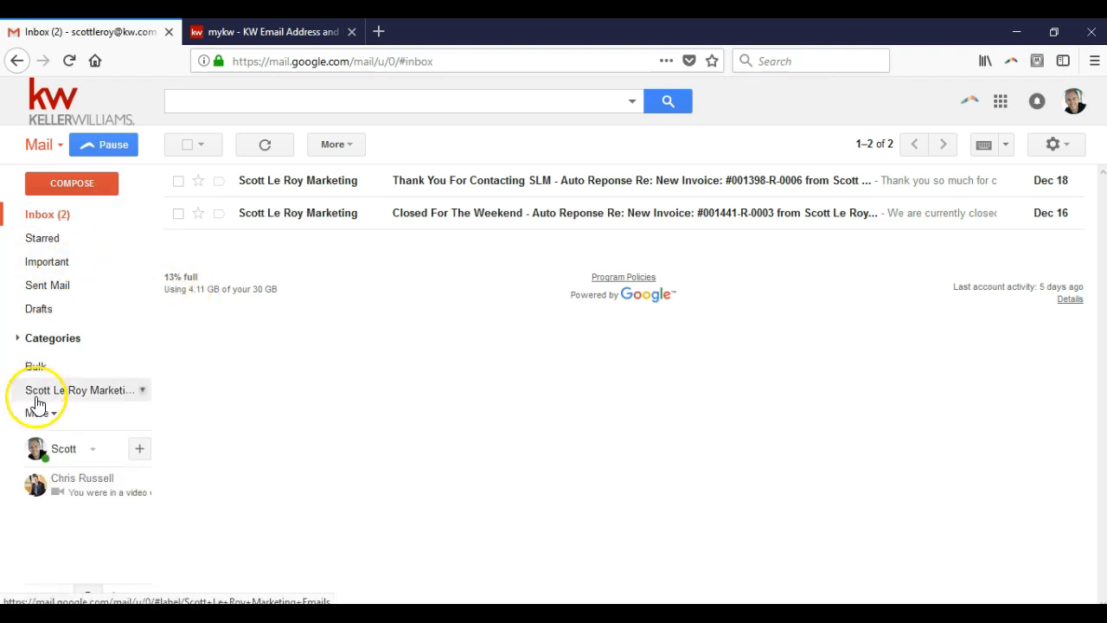
click(39, 415)
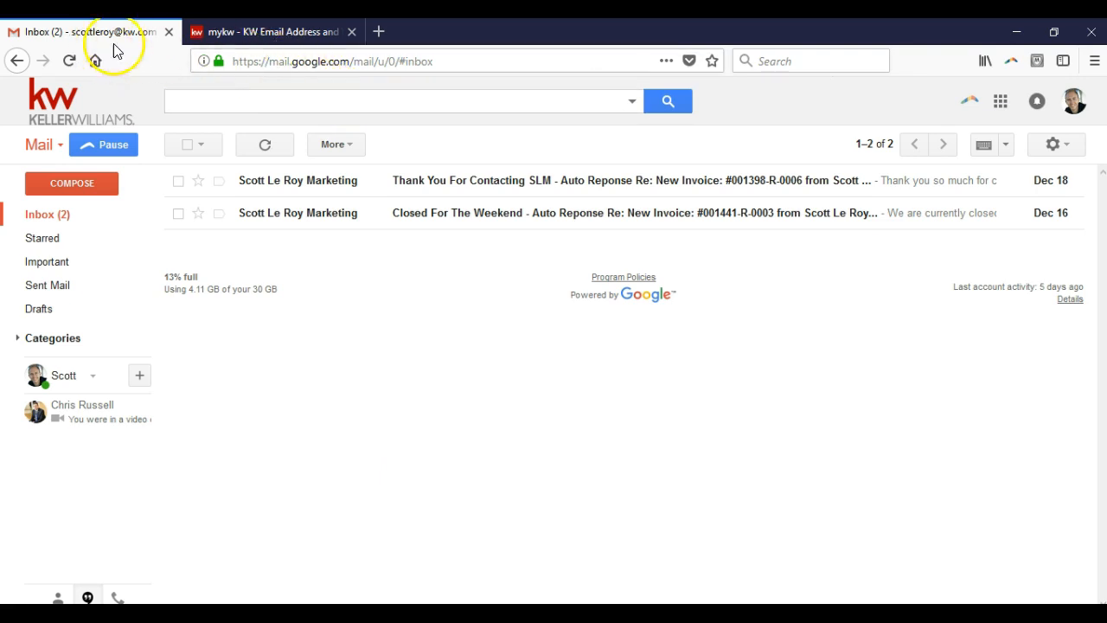
click(168, 32)
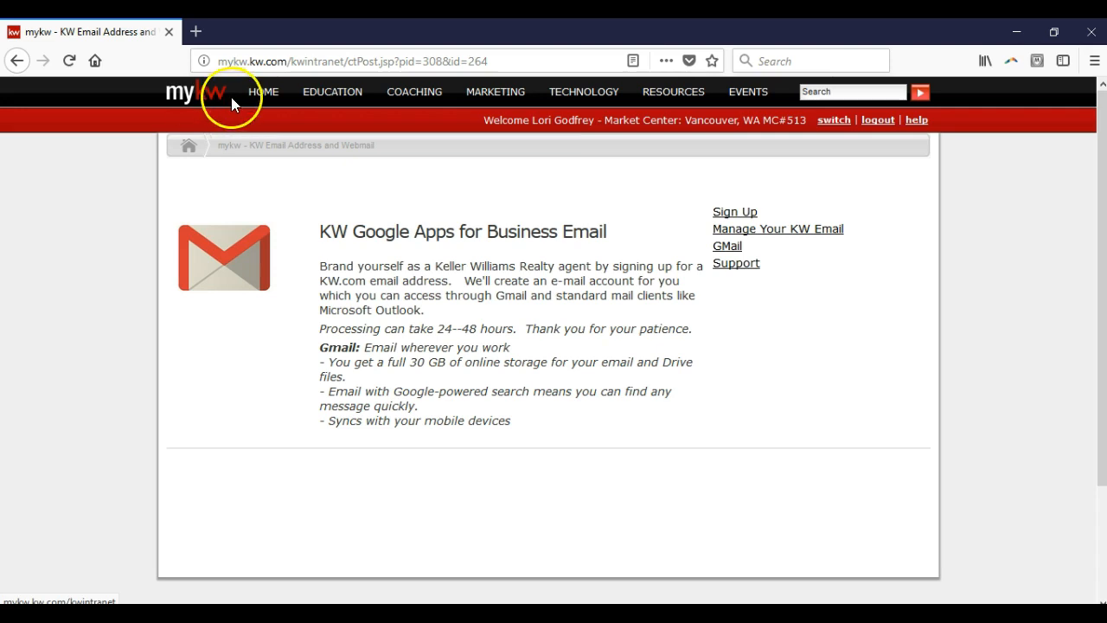
Step: Return to the intranet home page at mykw.kw.com
click(264, 102)
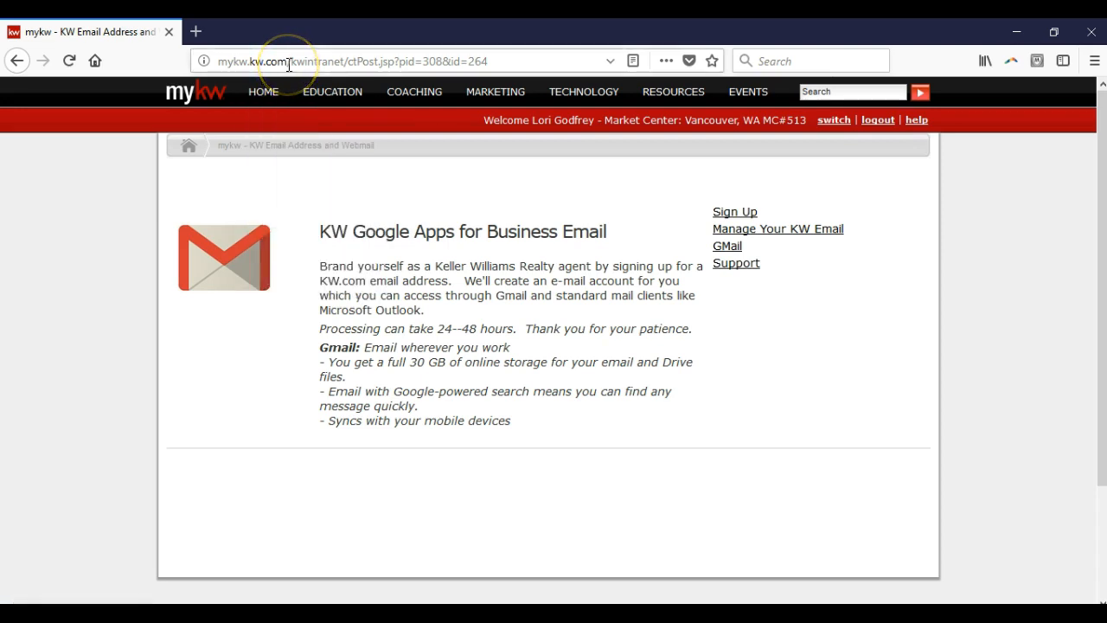
click(288, 63)
text(mykw.kw.com)
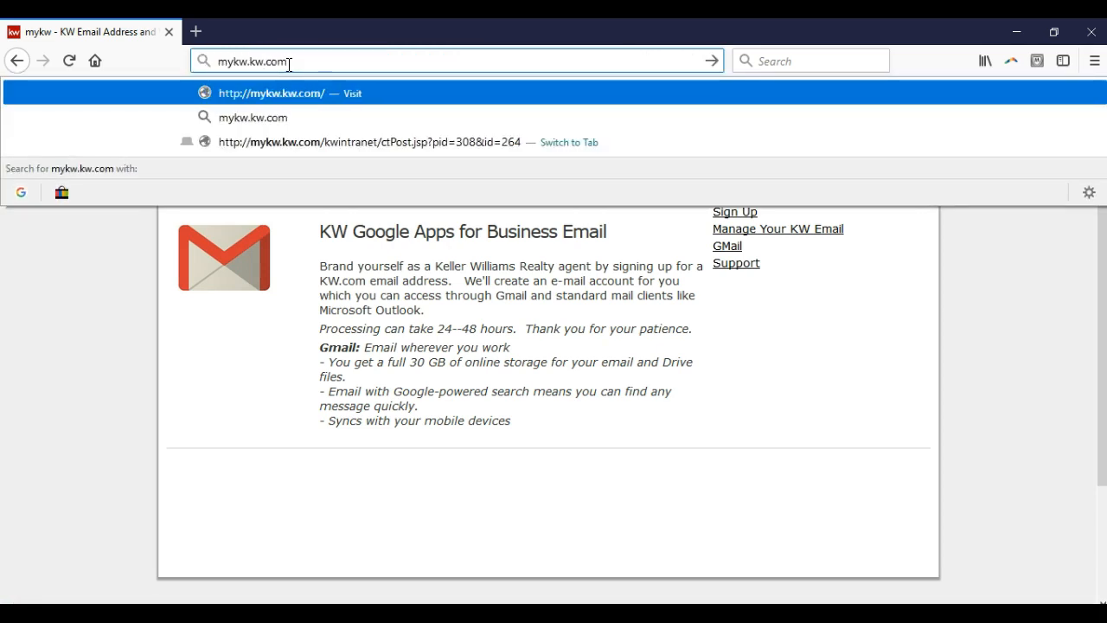
key(Return)
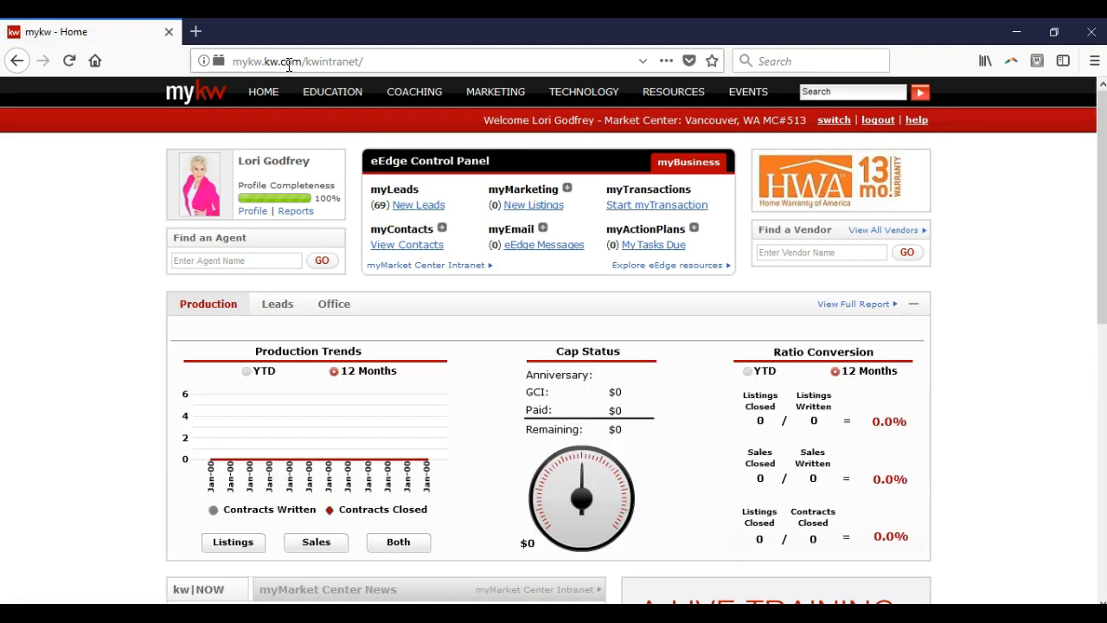
Step: Open the agent's profile from the home page and open its My Referrals entry for editing
click(248, 218)
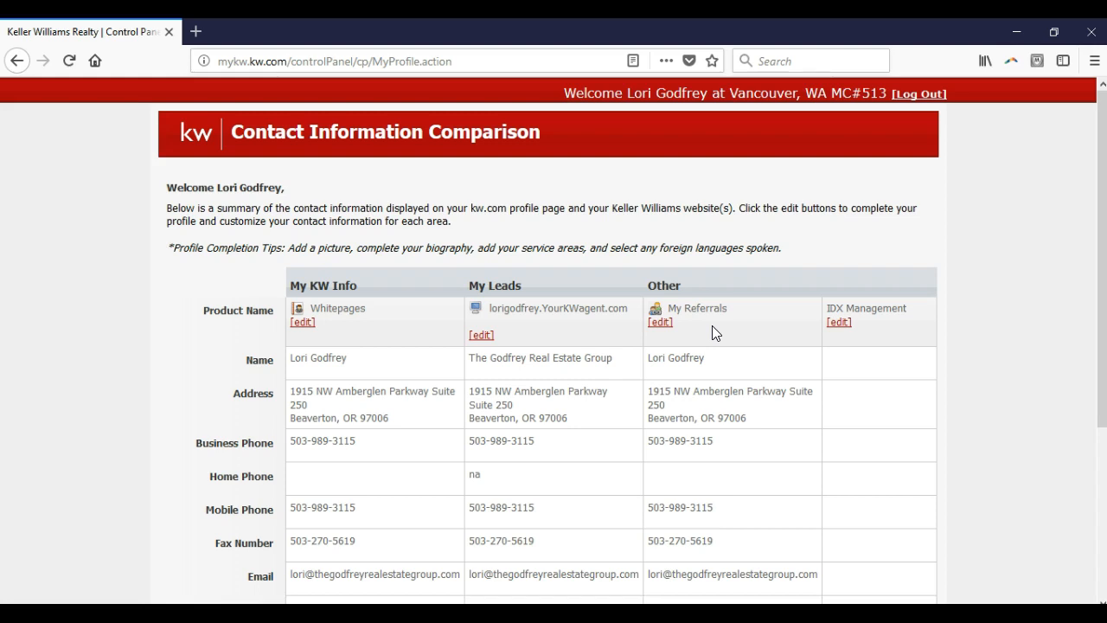
click(665, 322)
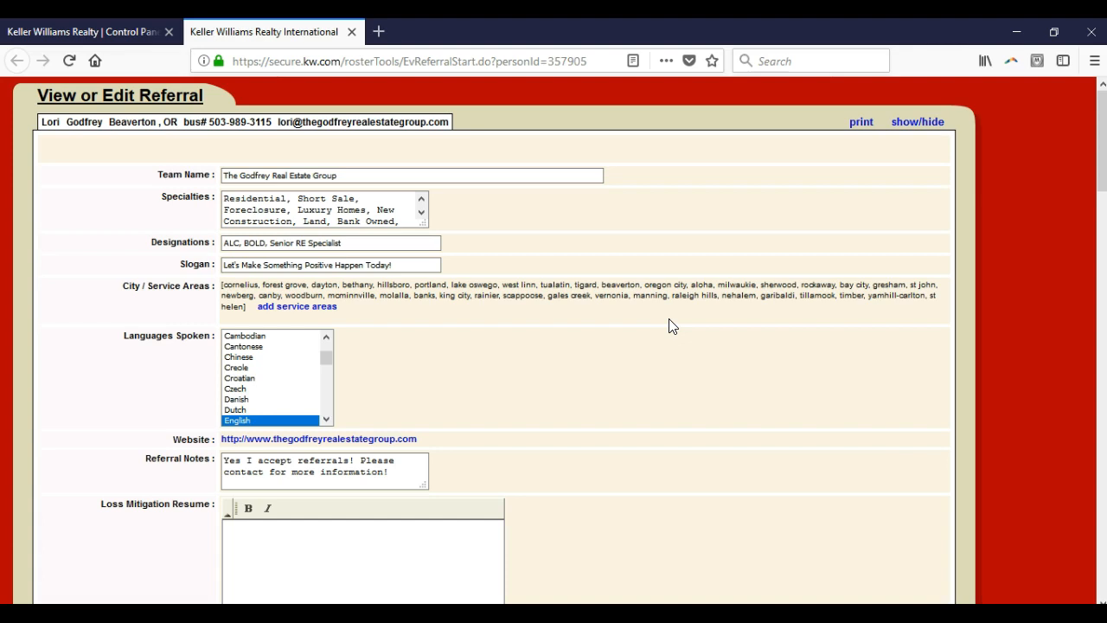
key(ctrl+plus)
key(ctrl+plus)
key(ctrl+plus)
key(ctrl+plus)
key(ctrl+plus)
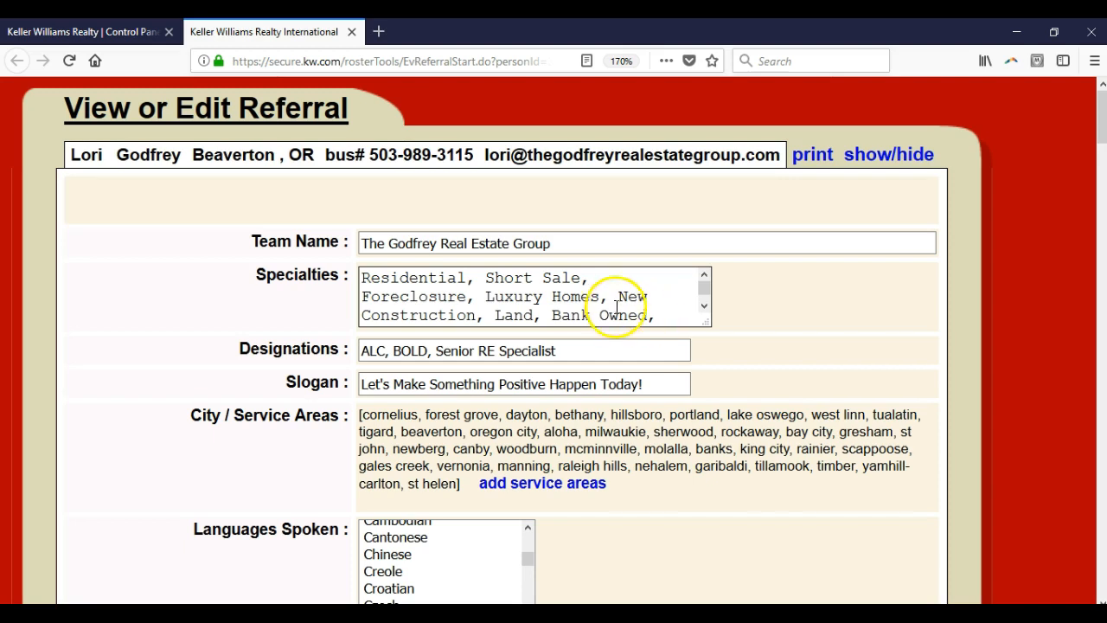
Step: Enlarge the Specialties box on the referral form and review the service areas, languages spoken, referral notes and loss mitigation resume
drag(706, 321, 929, 359)
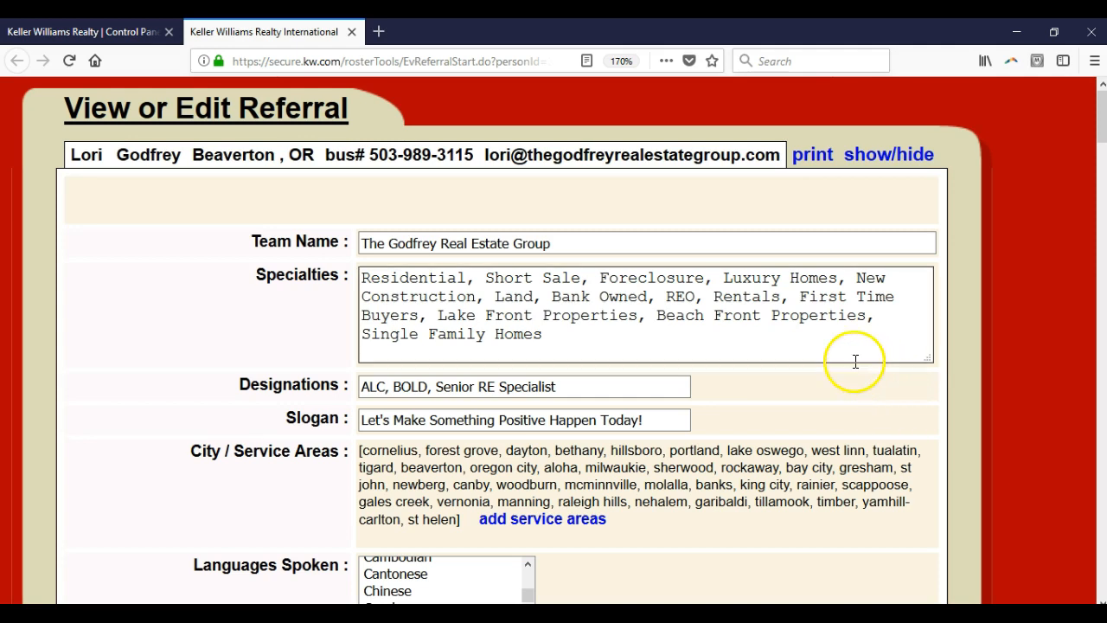
scroll(853, 364, down, 3)
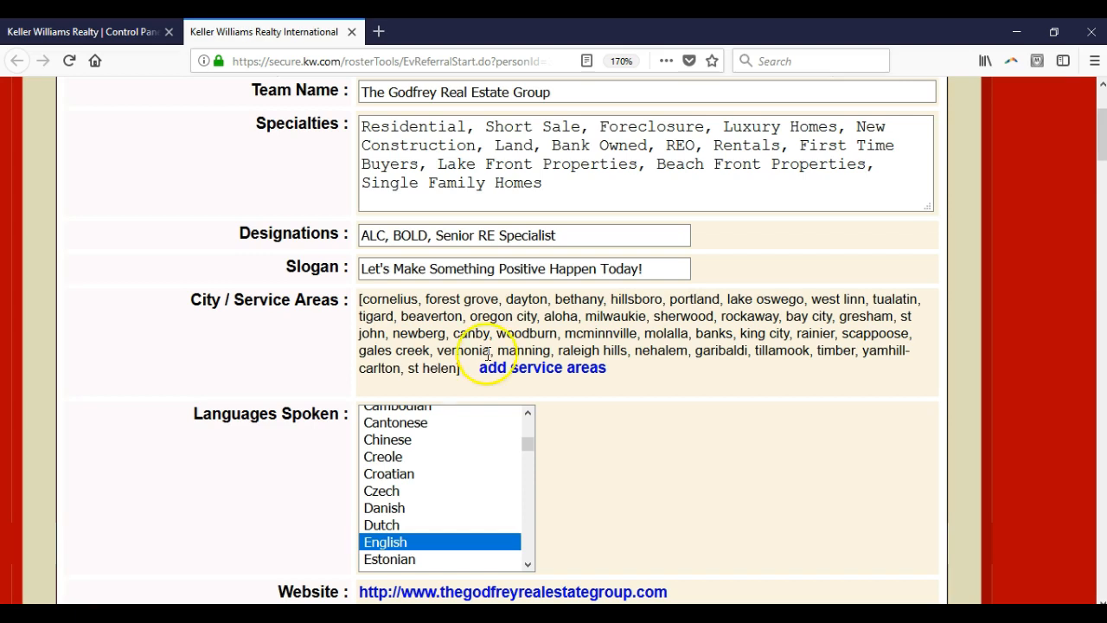
click(495, 381)
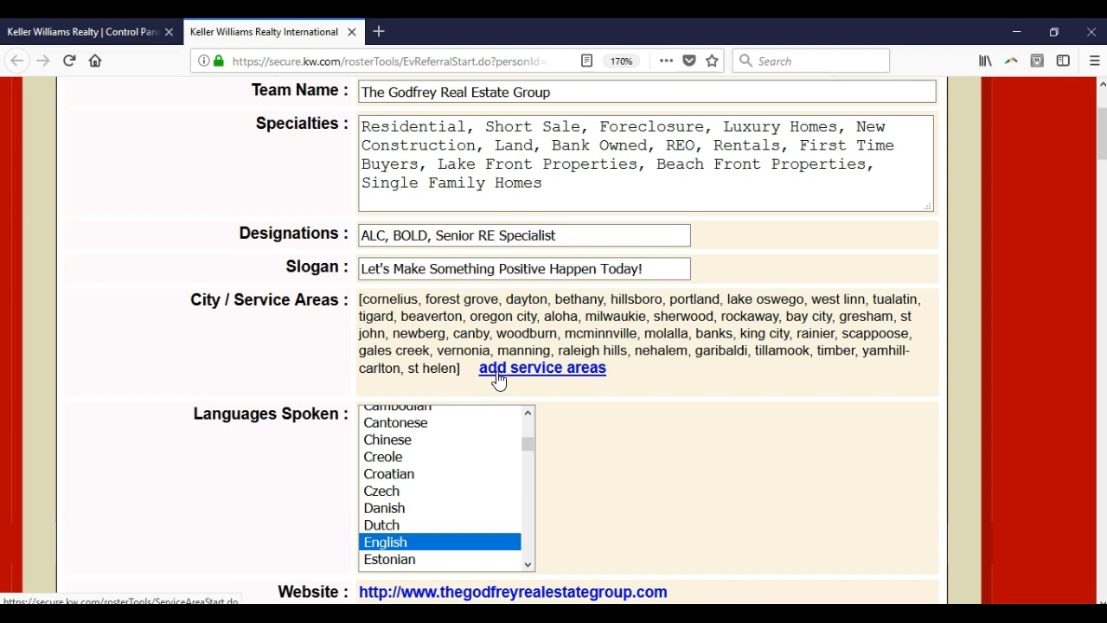
scroll(563, 385, down, 1)
scroll(563, 385, down, 1)
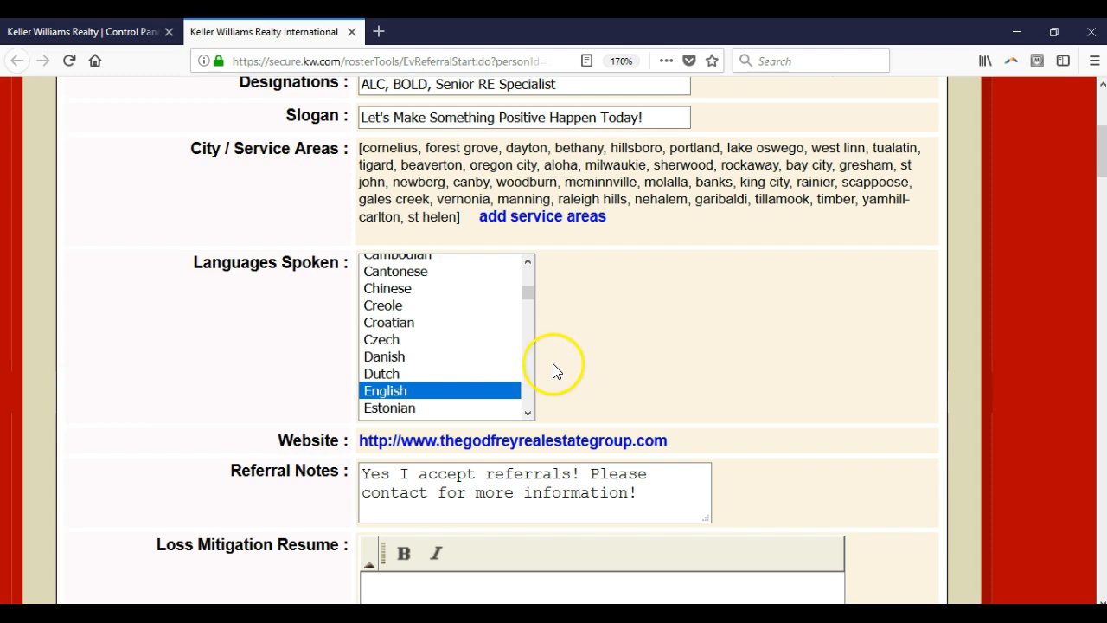
scroll(640, 346, down, 3)
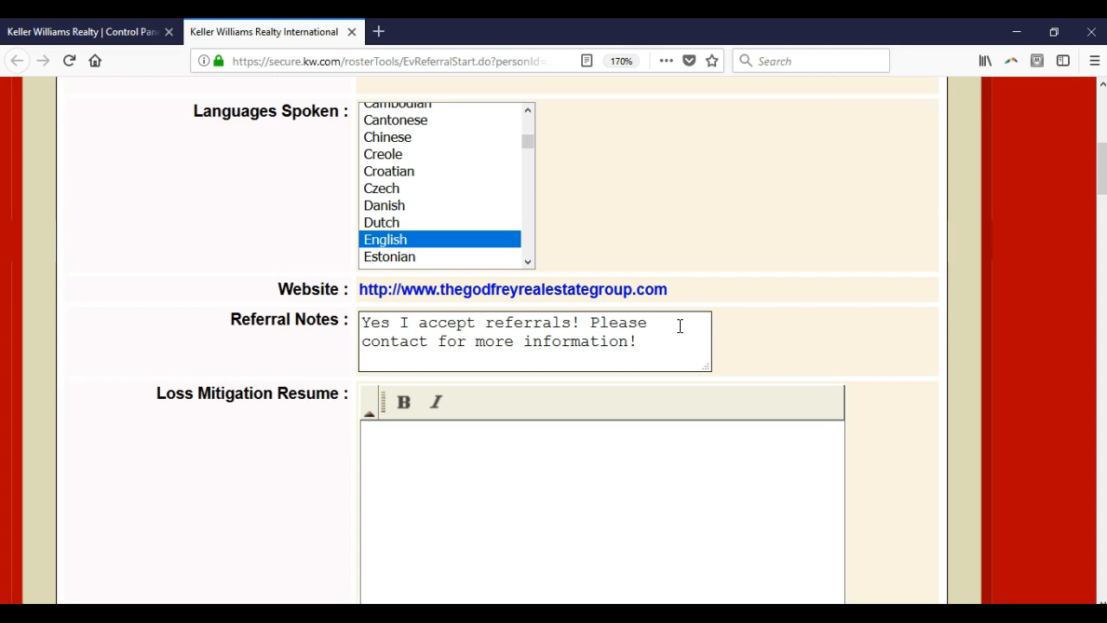
scroll(680, 326, down, 2)
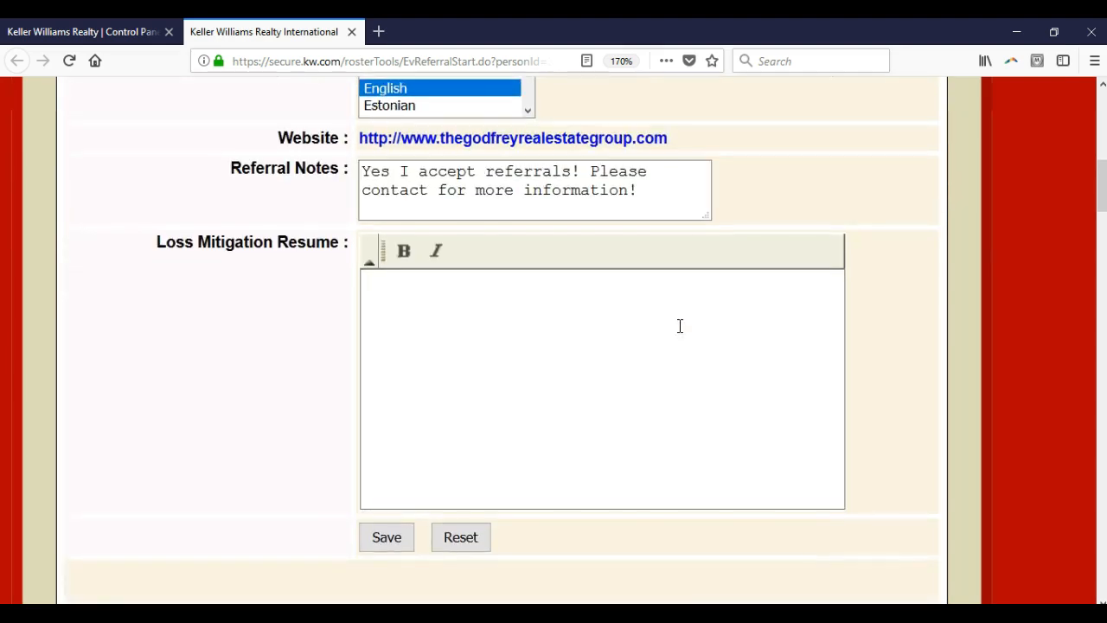
Step: Review the KW White Pages associate form from the agent photo through the contact details and mobile carrier to the Biography field
scroll(680, 326, down, 2)
scroll(680, 326, down, 5)
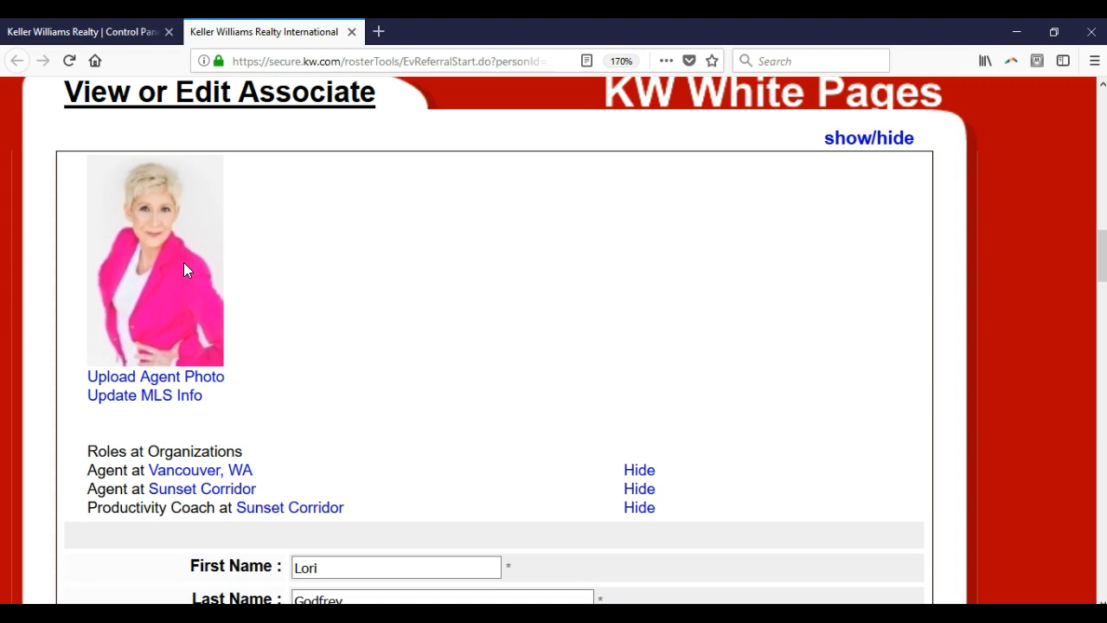
scroll(198, 337, down, 5)
scroll(200, 334, down, 3)
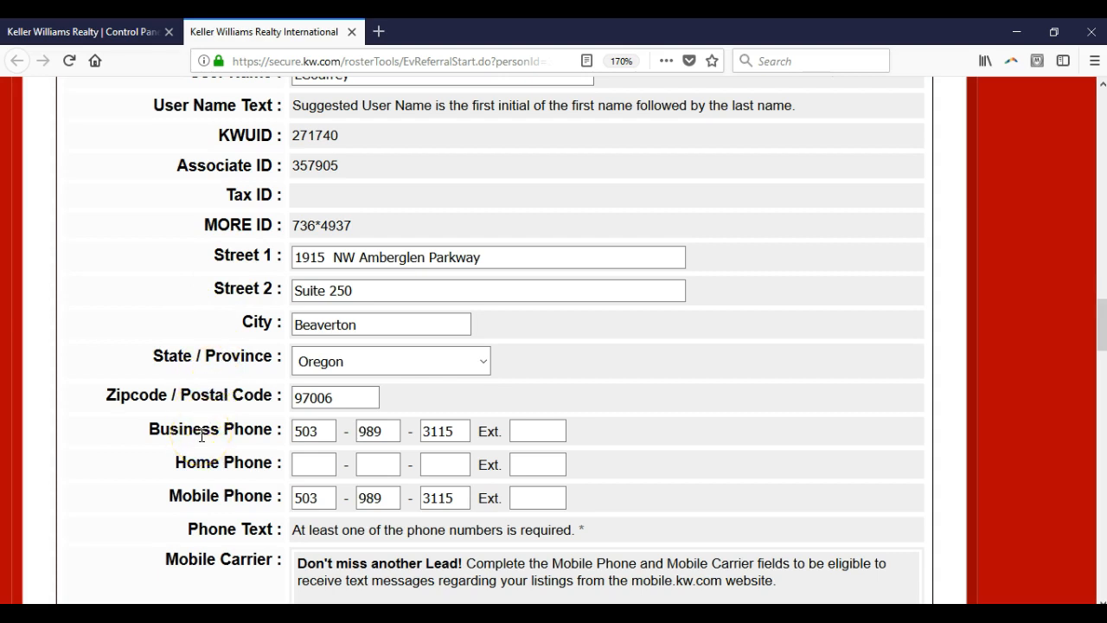
scroll(201, 435, down, 2)
scroll(218, 396, down, 2)
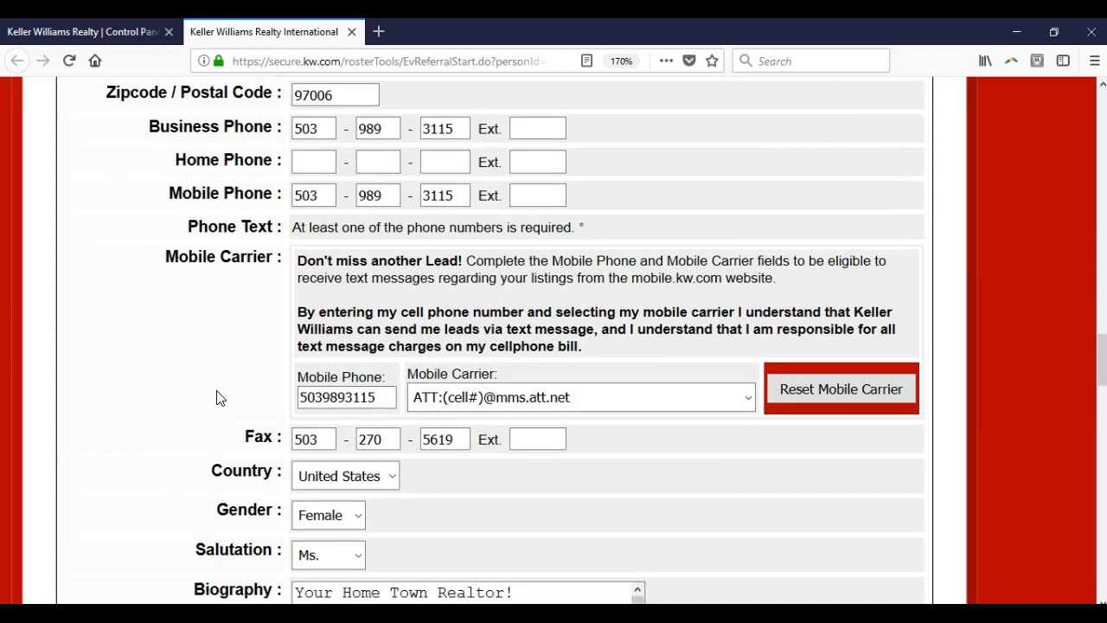
scroll(217, 397, down, 4)
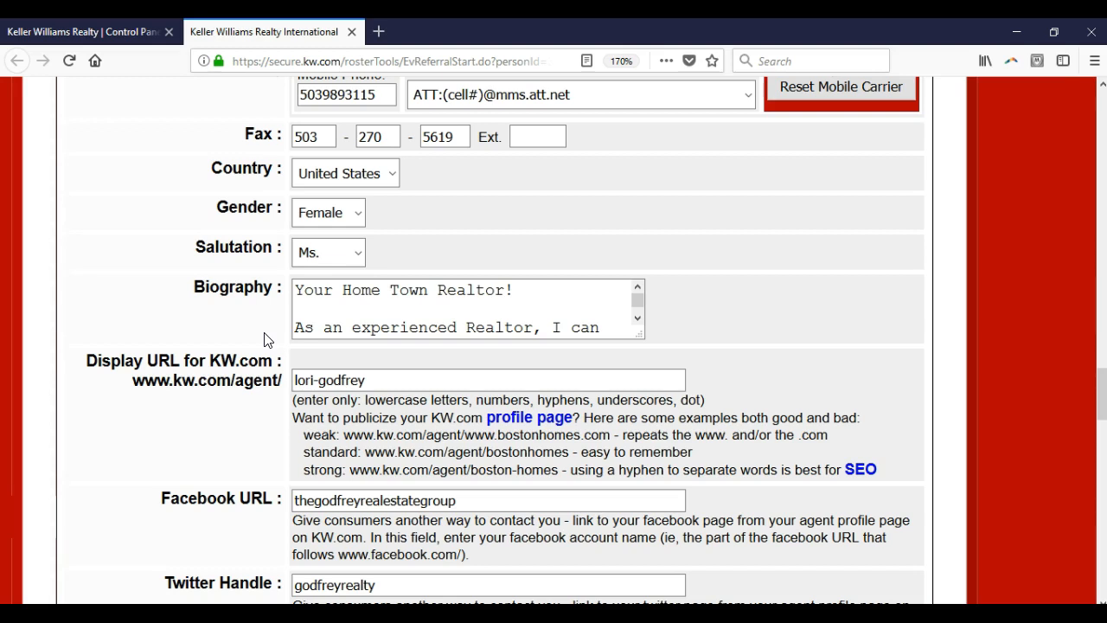
click(303, 333)
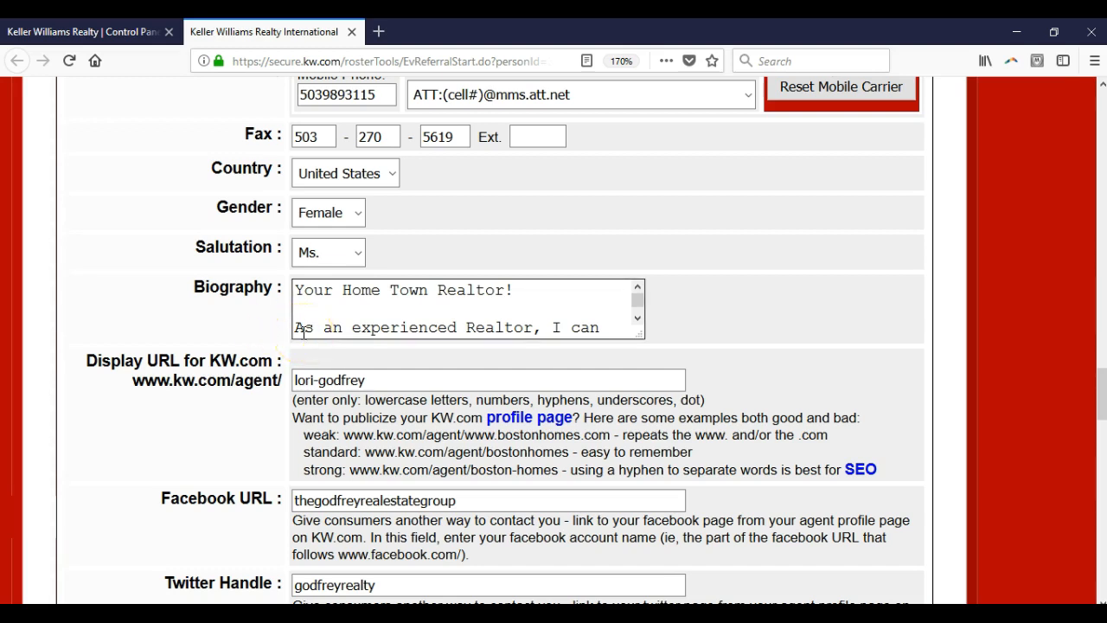
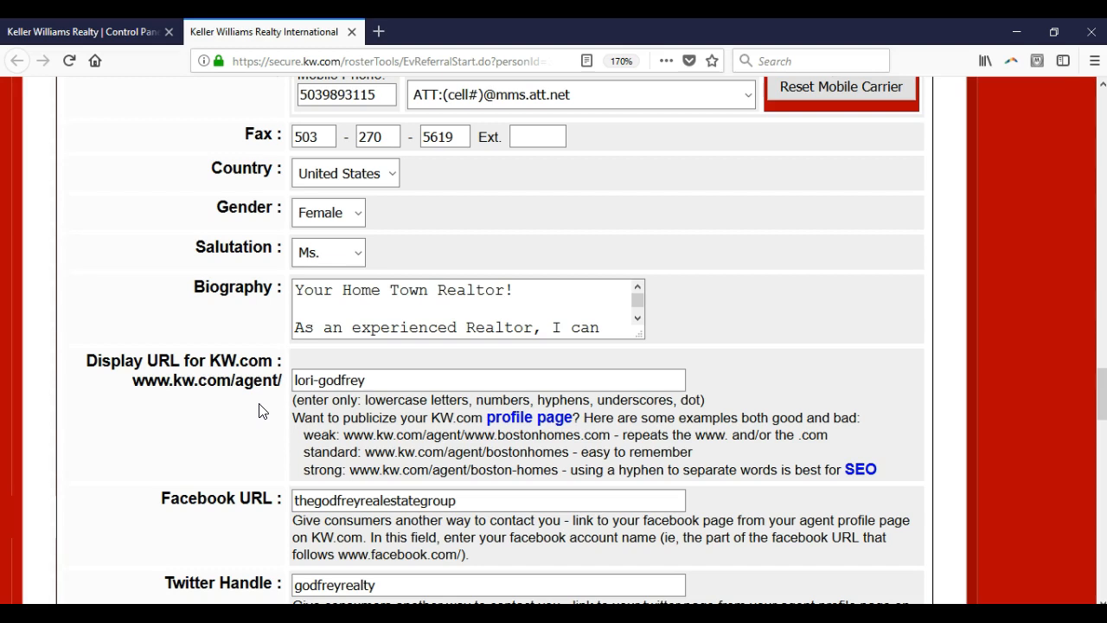
Step: Review the remaining White Pages fields from the display URL and social links to MAPS Coaching enrollment, and save the associate form
scroll(262, 411, down, 5)
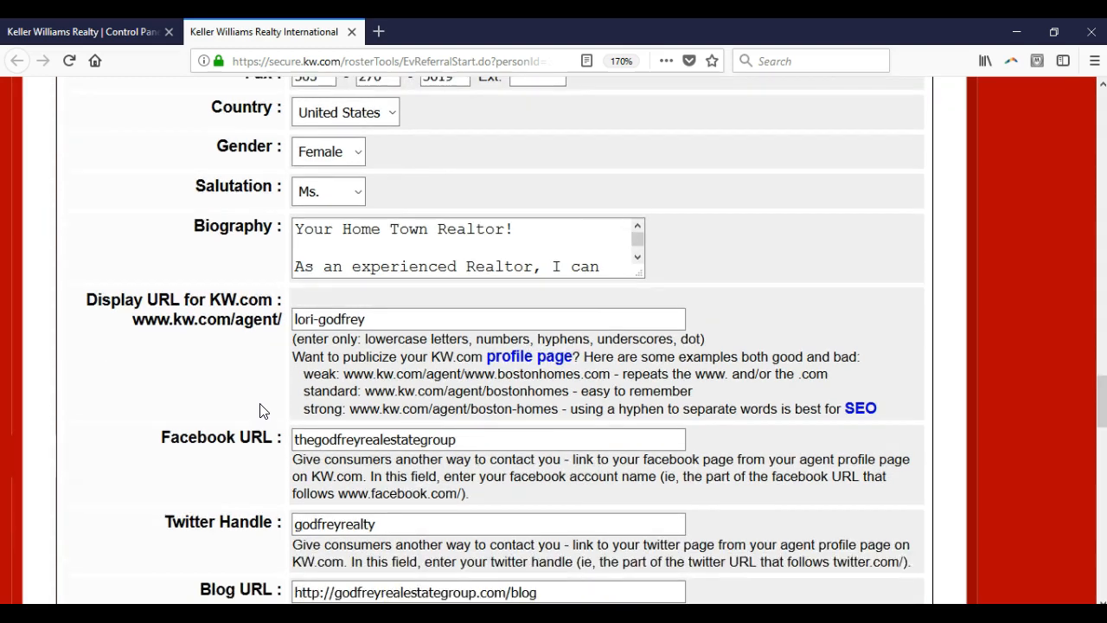
scroll(263, 411, down, 12)
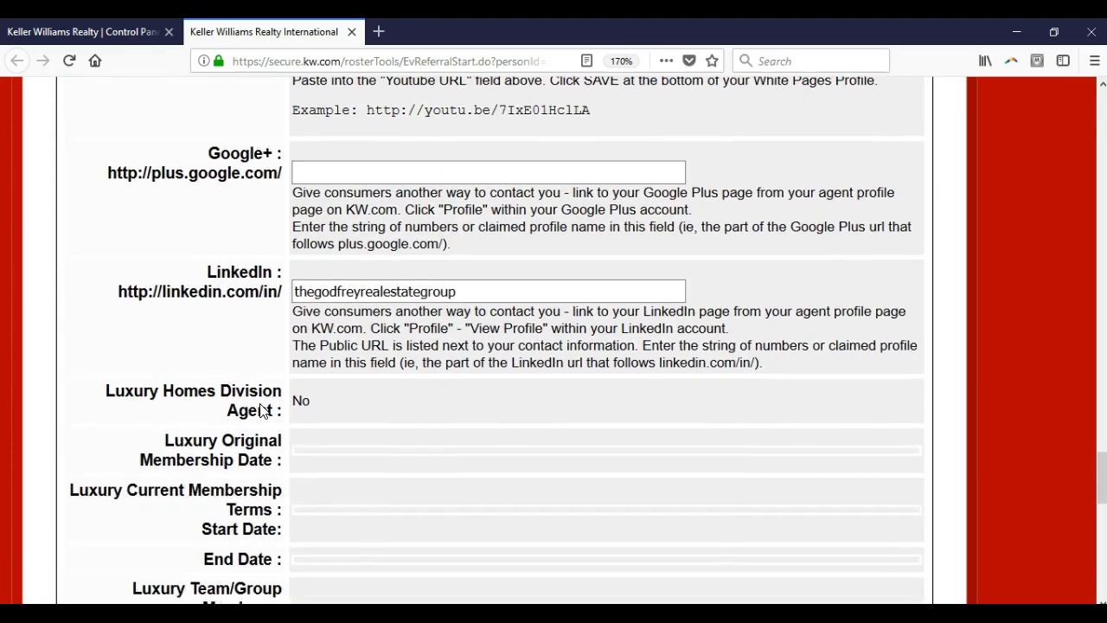
scroll(262, 407, down, 5)
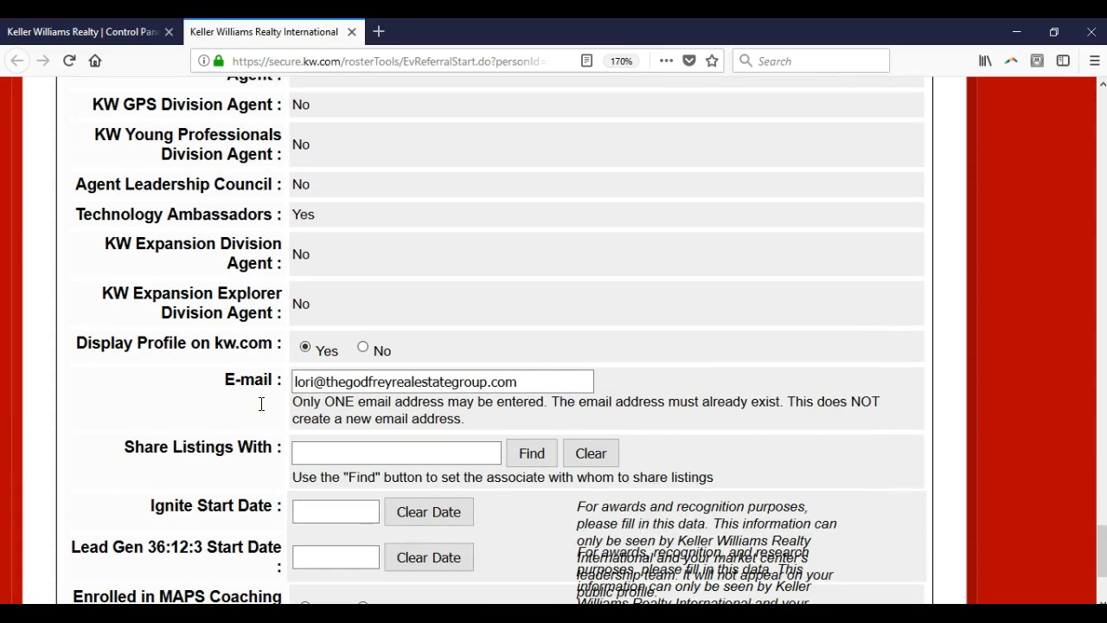
click(258, 365)
scroll(260, 366, down, 3)
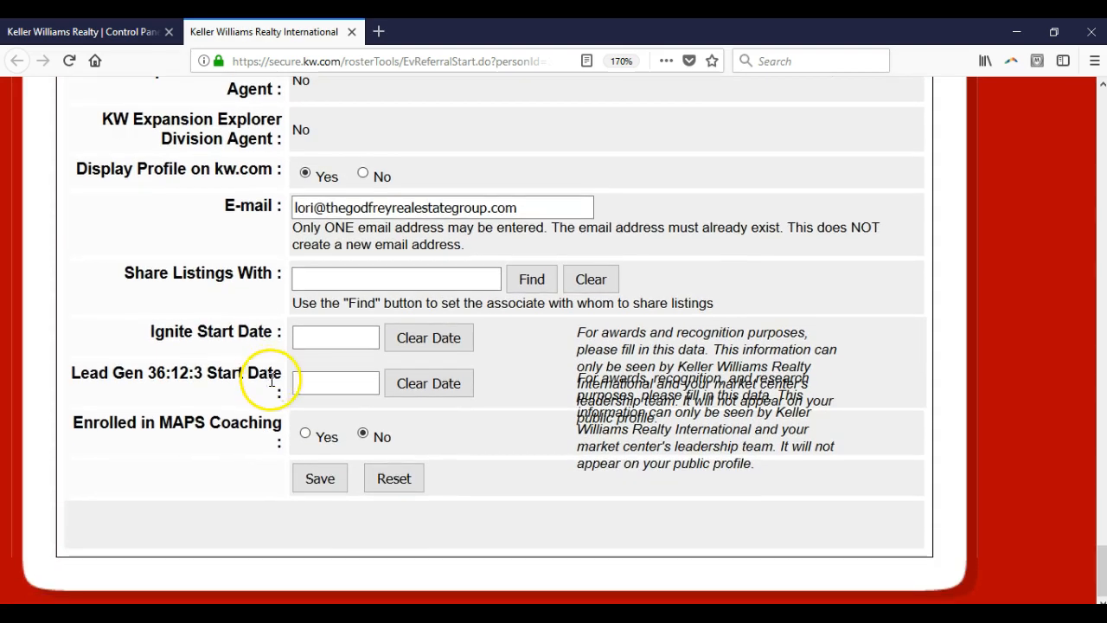
click(307, 493)
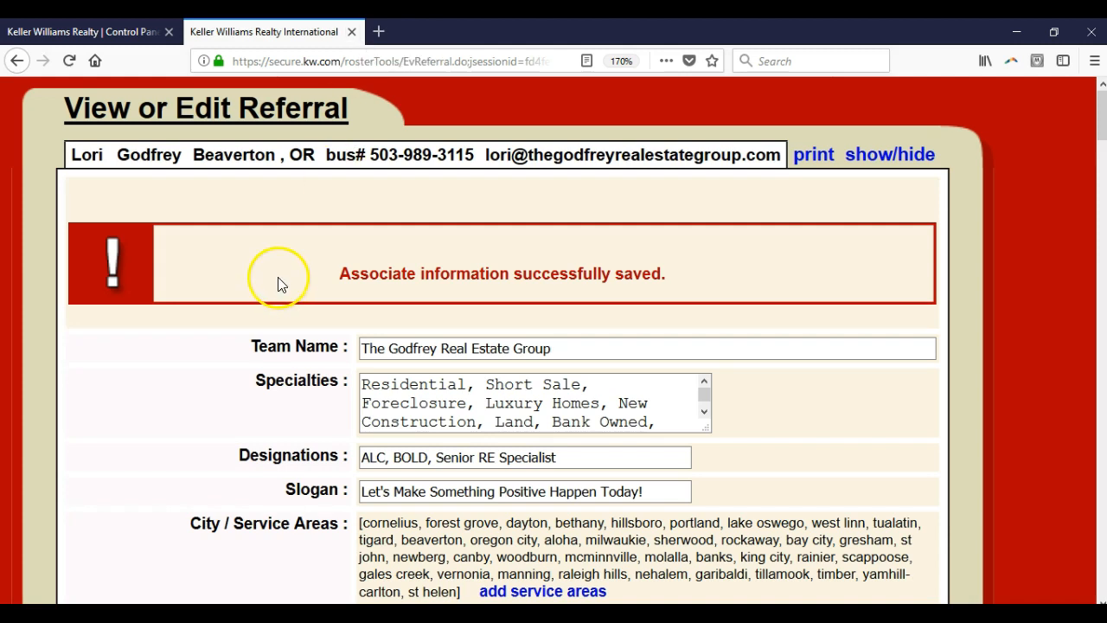
Step: Close the saved referral page and return to the intranet home page at mykw.kw.com
key(ctrl+0)
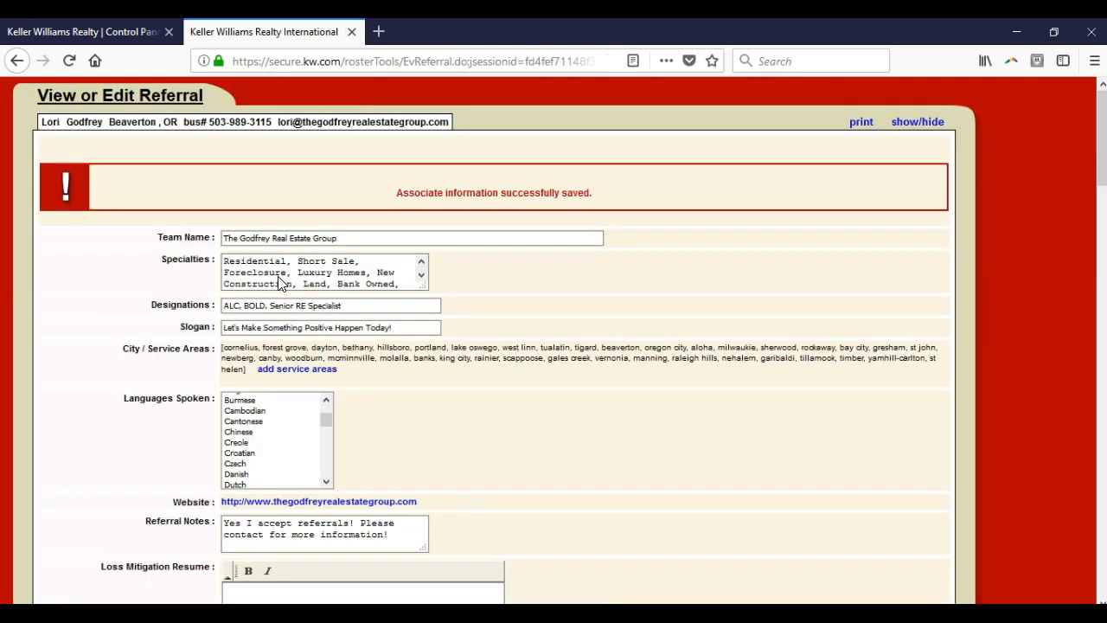
click(353, 32)
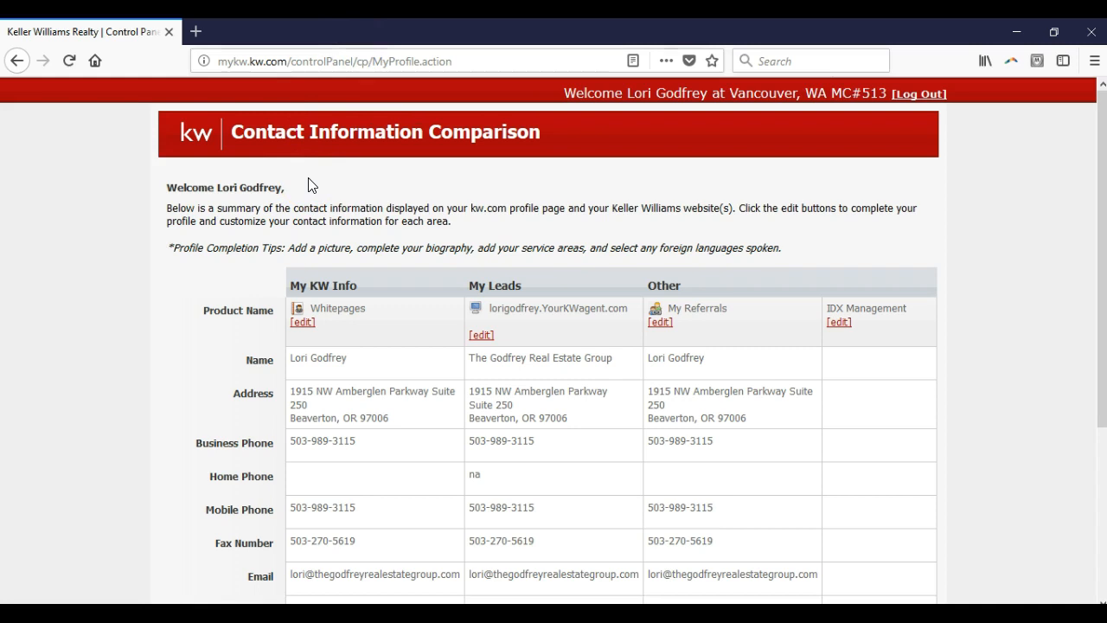
click(359, 60)
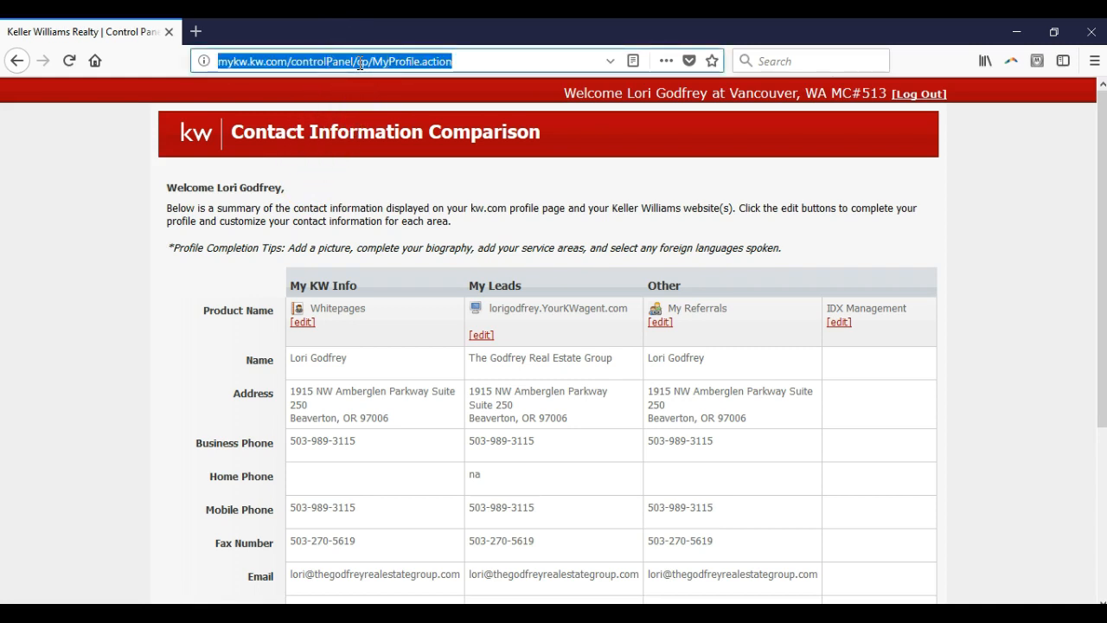
text(mykw.kw.co)
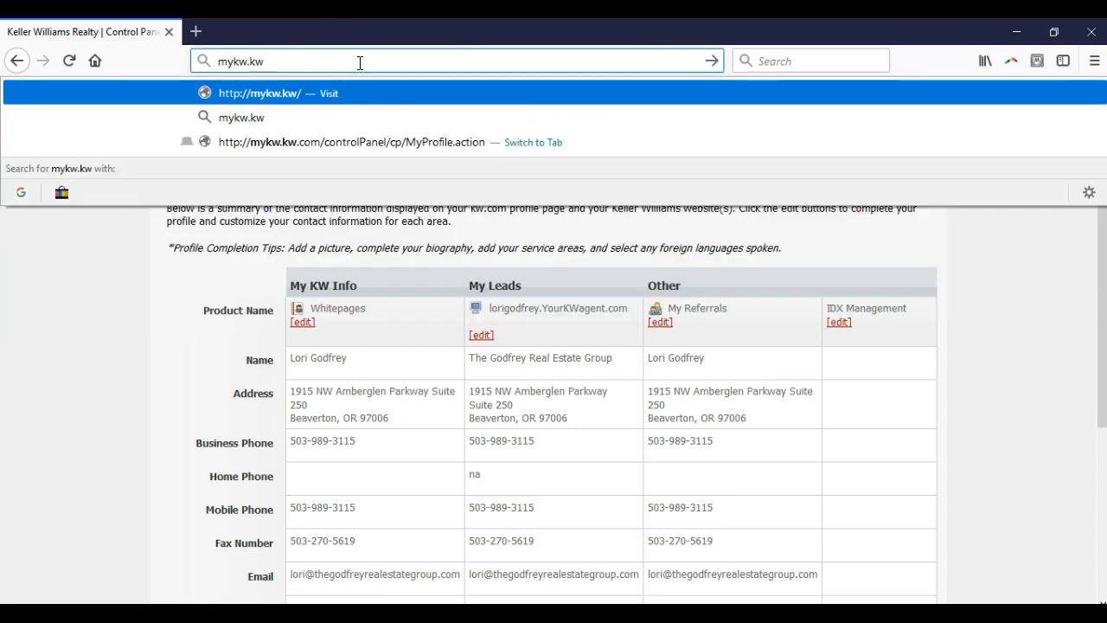
text(m)
key(Return)
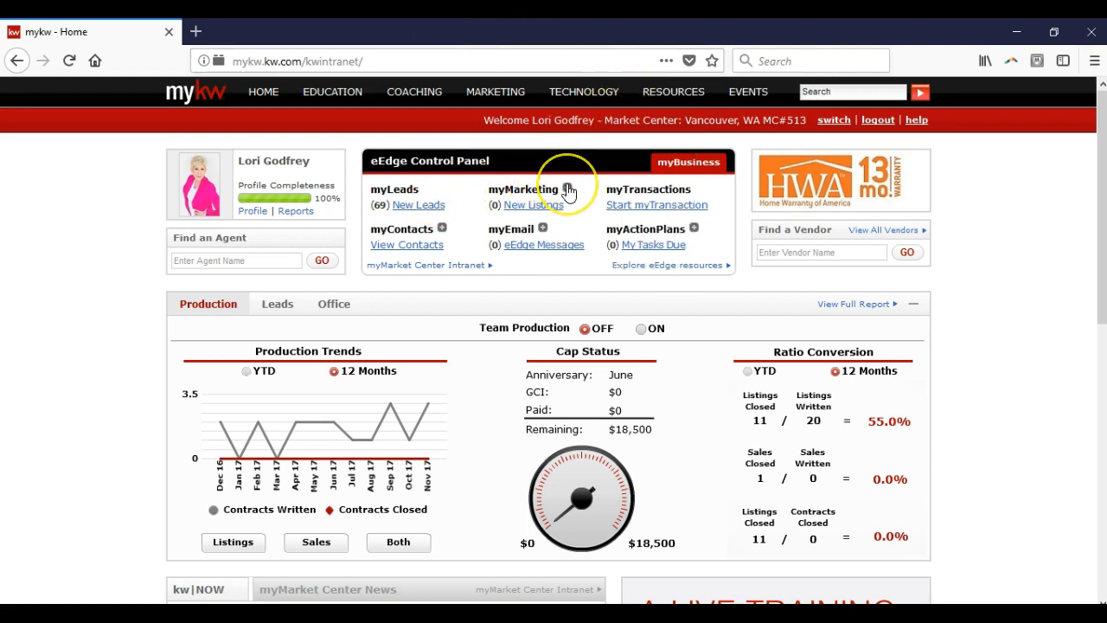
Step: Open the eAgentC website admin tool from the myMarketing options of the eEdge Control Panel
click(569, 191)
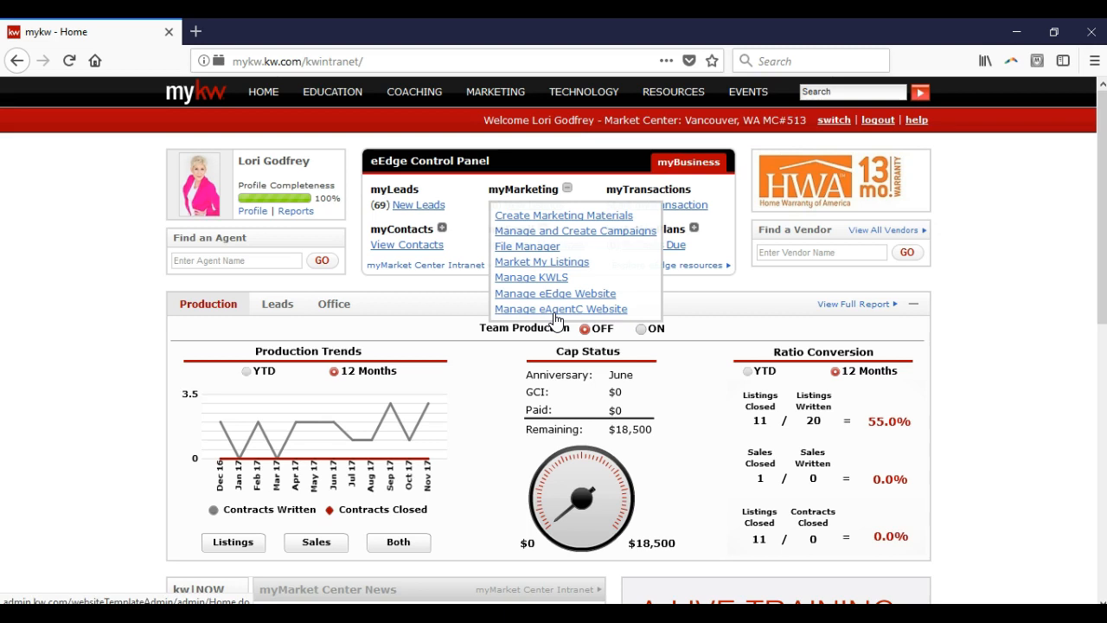
click(554, 313)
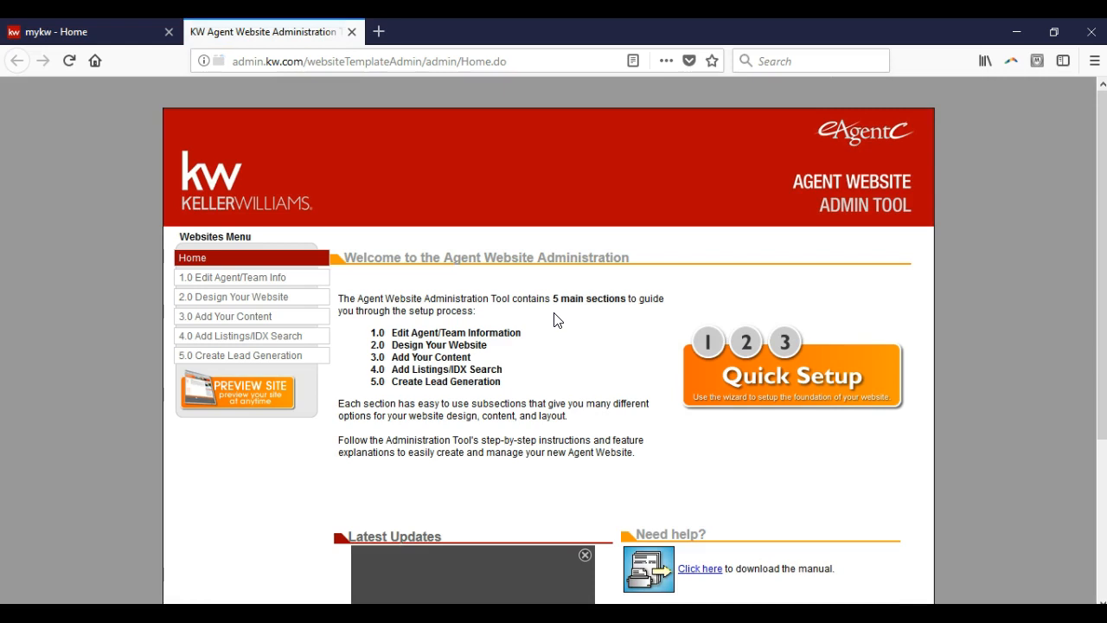
key(ctrl+plus)
key(ctrl+plus)
key(ctrl+plus)
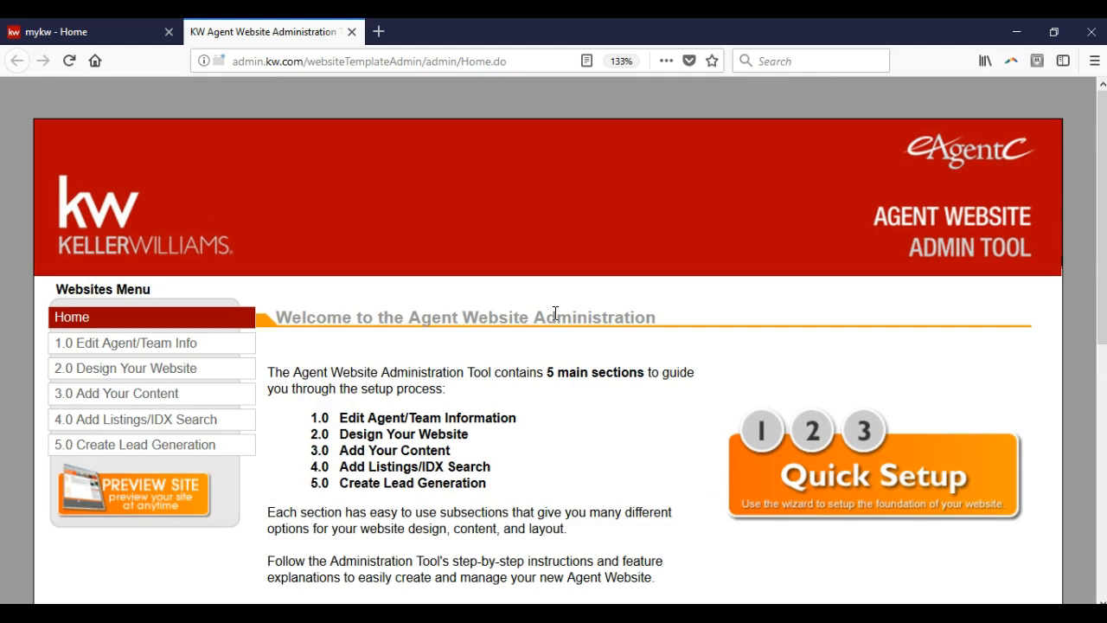
Step: Open section 1.2 Edit Contact Info, review the agent's website contact details and save them
click(219, 344)
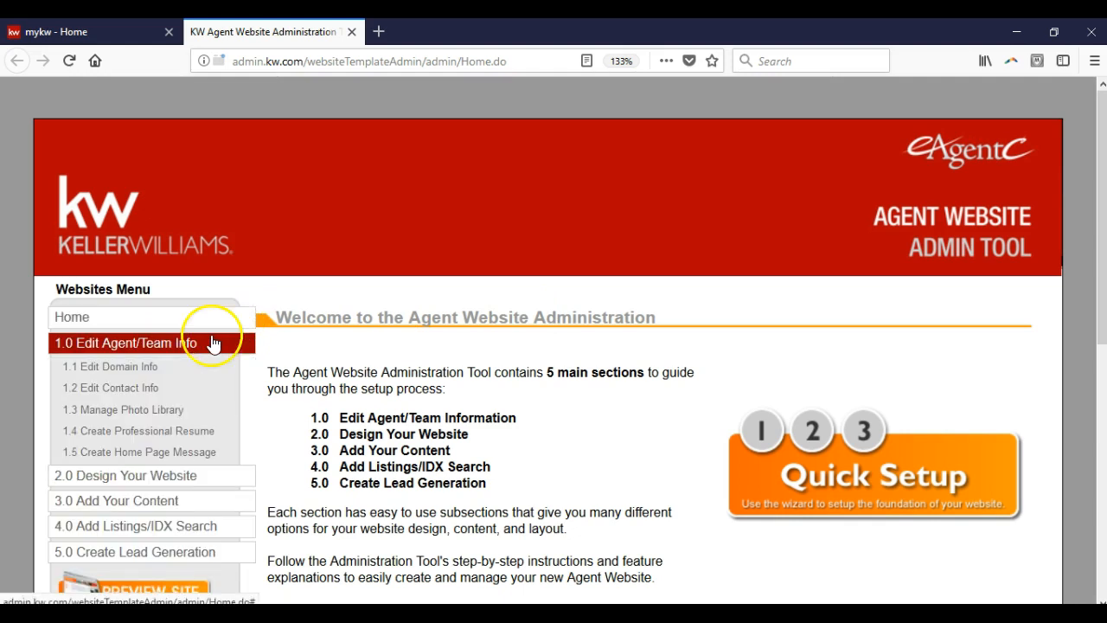
click(132, 389)
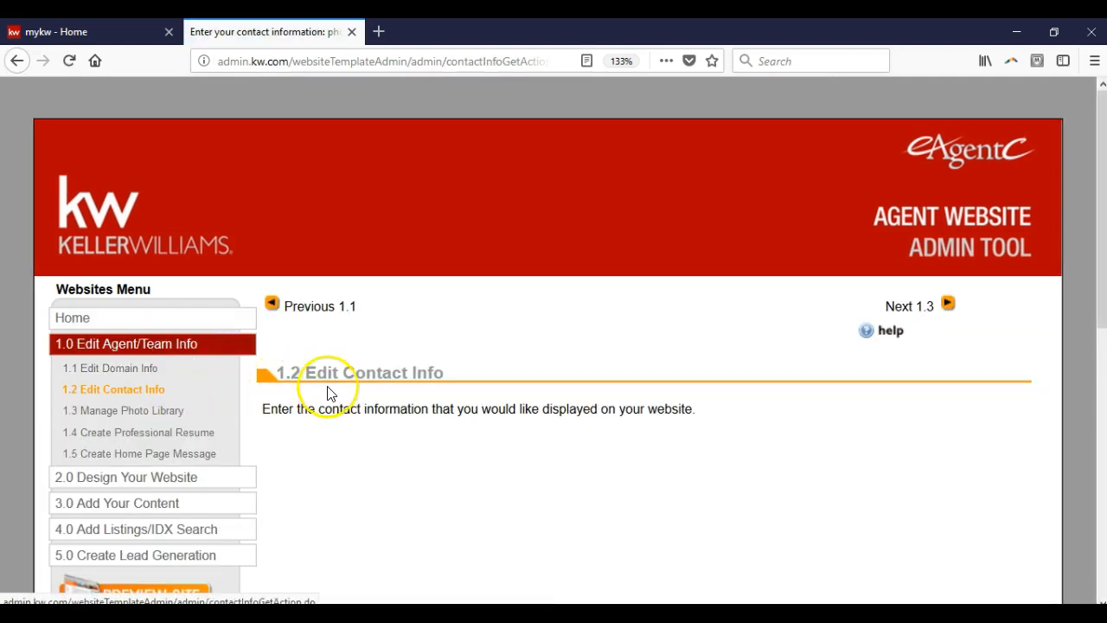
scroll(324, 385, down, 2)
scroll(354, 377, down, 2)
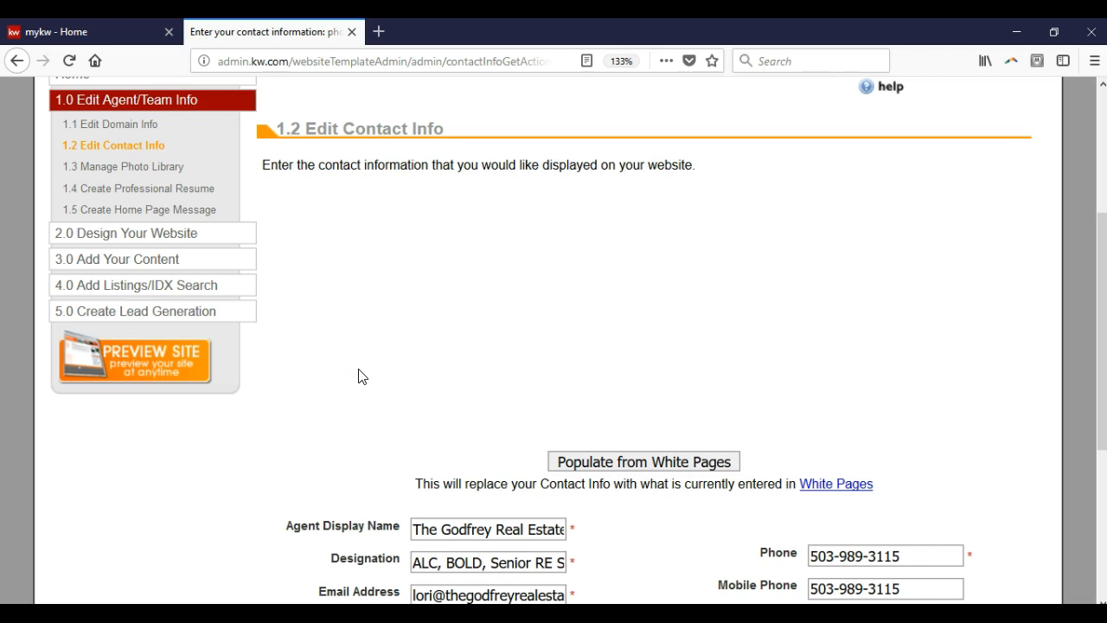
scroll(522, 272, down, 5)
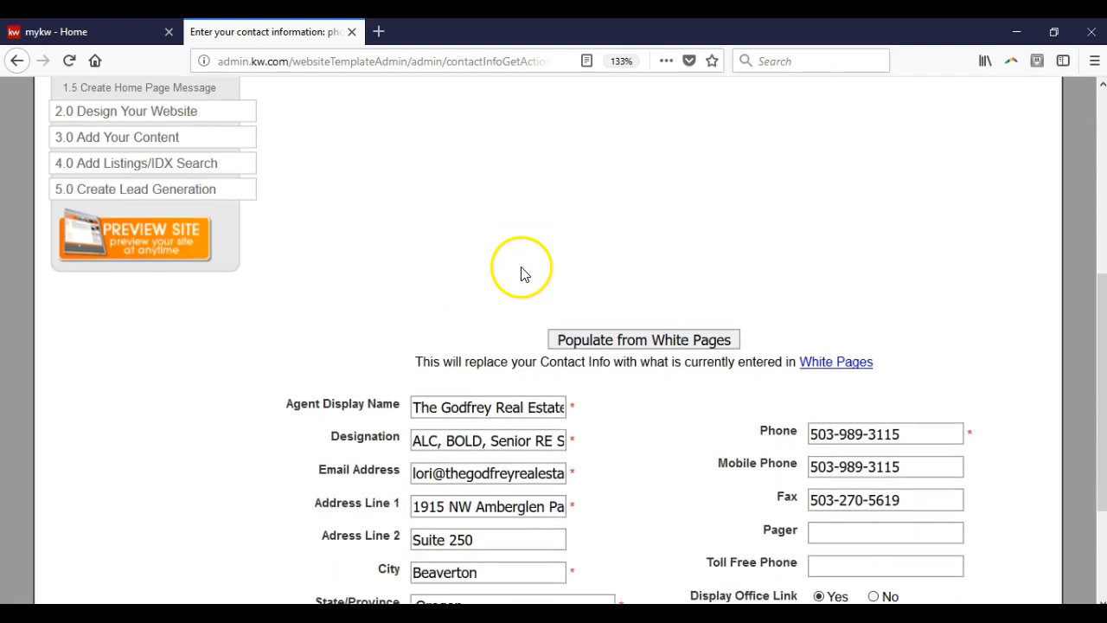
scroll(571, 286, down, 1)
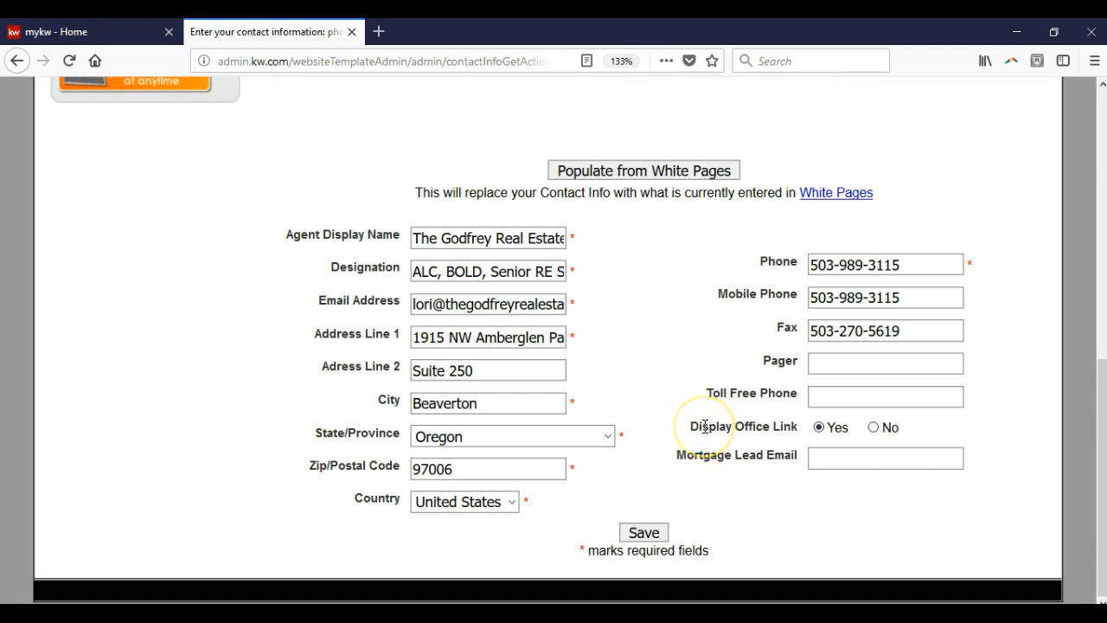
click(657, 539)
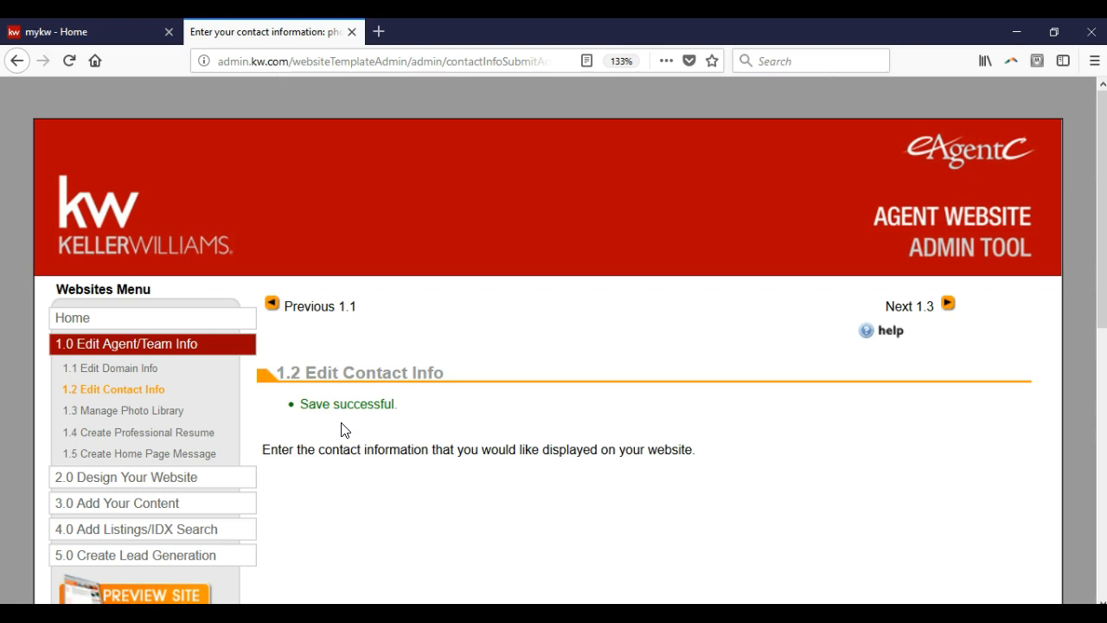
Step: Open section 2.4 Edit Site Info, review the header, SEO, hosting, location and broker settings, and save them
click(178, 477)
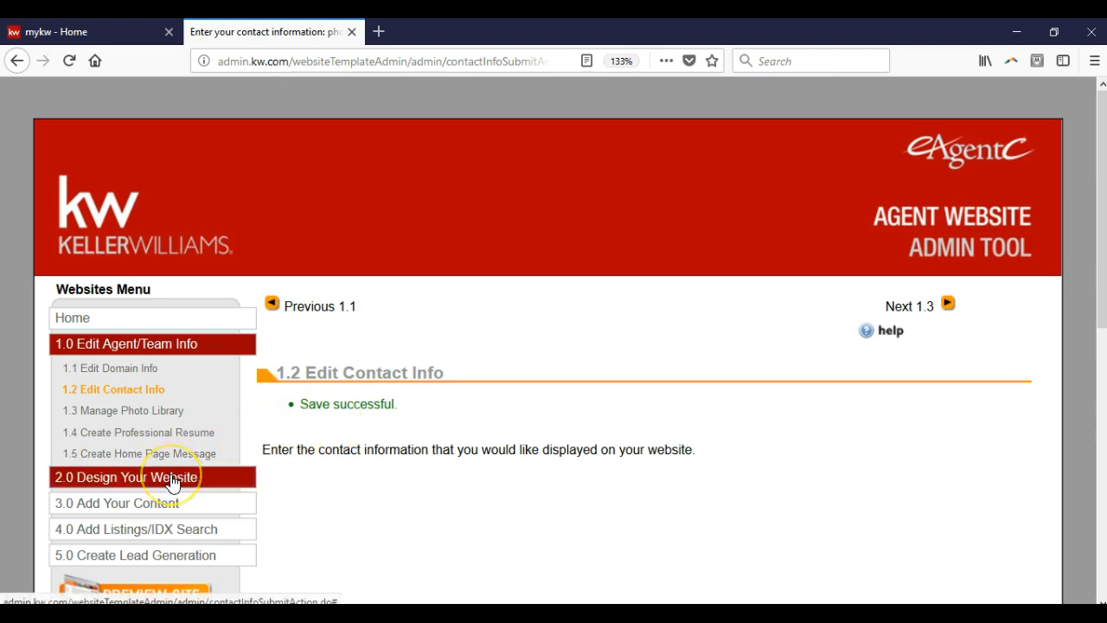
click(139, 474)
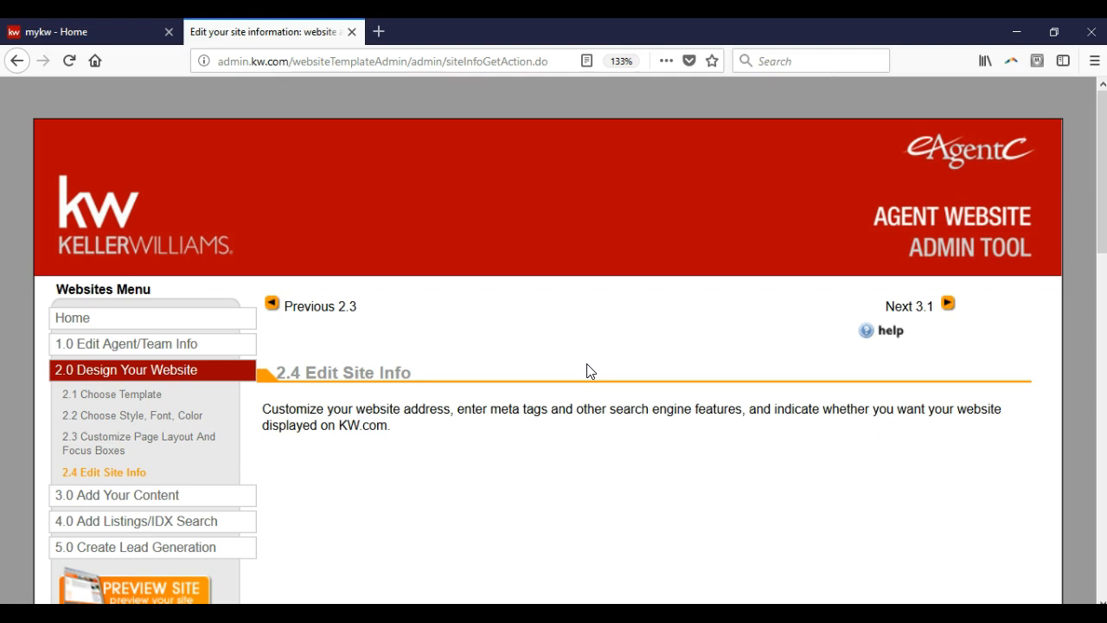
scroll(587, 370, down, 5)
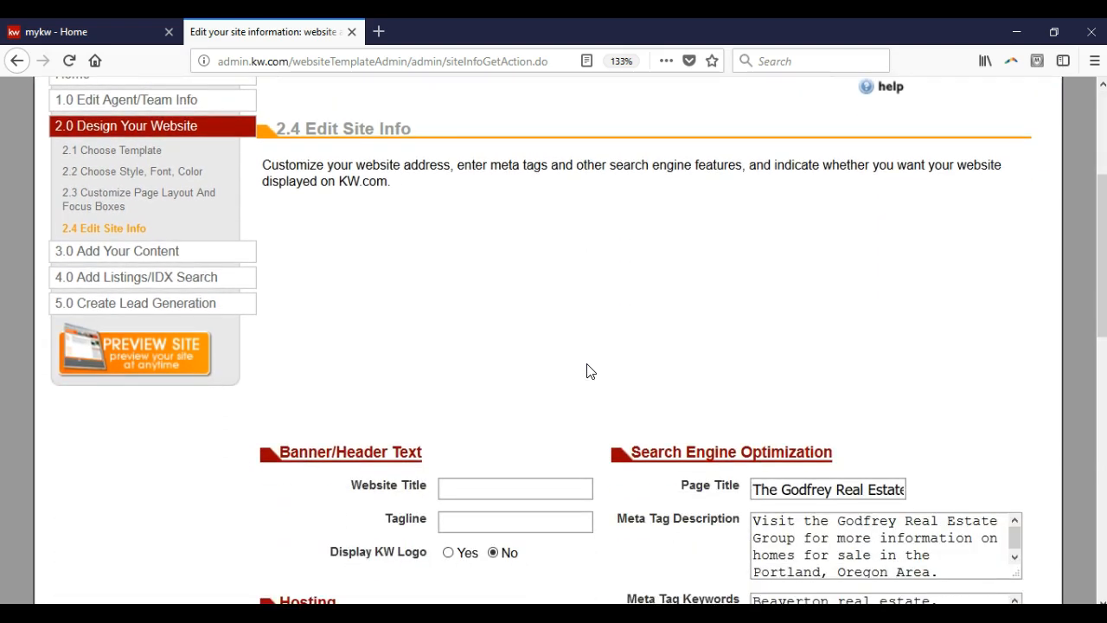
scroll(586, 370, down, 6)
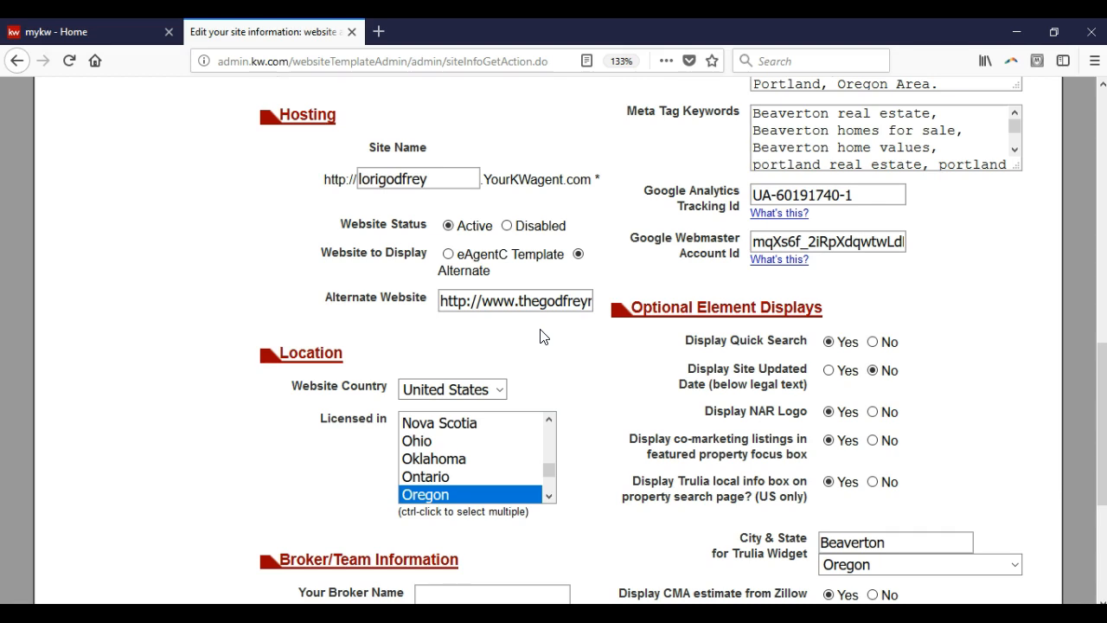
scroll(545, 337, down, 4)
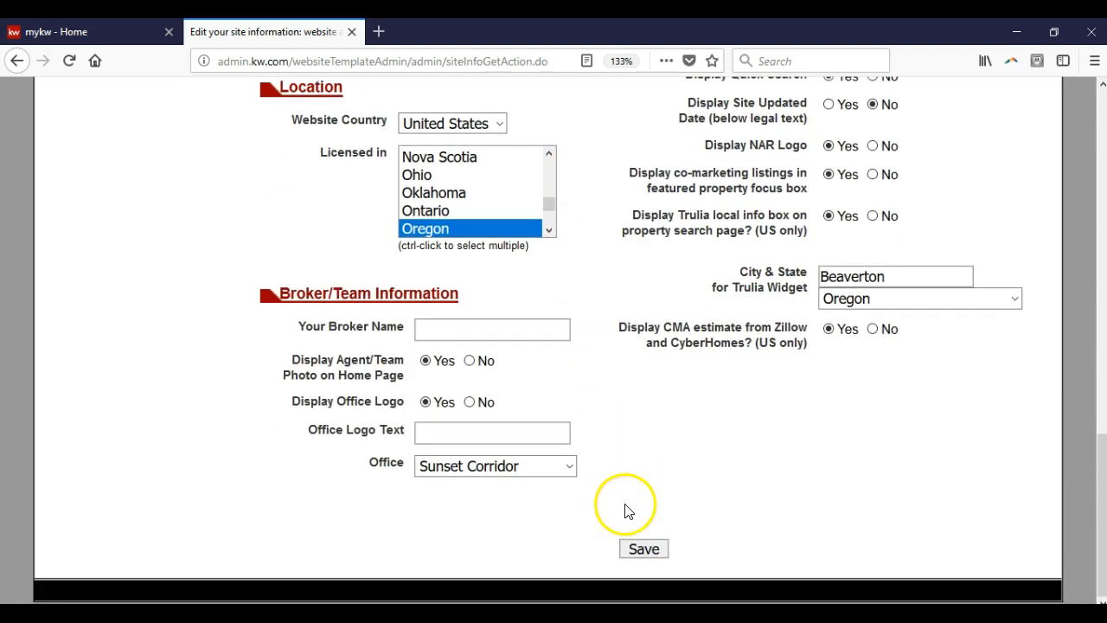
click(644, 557)
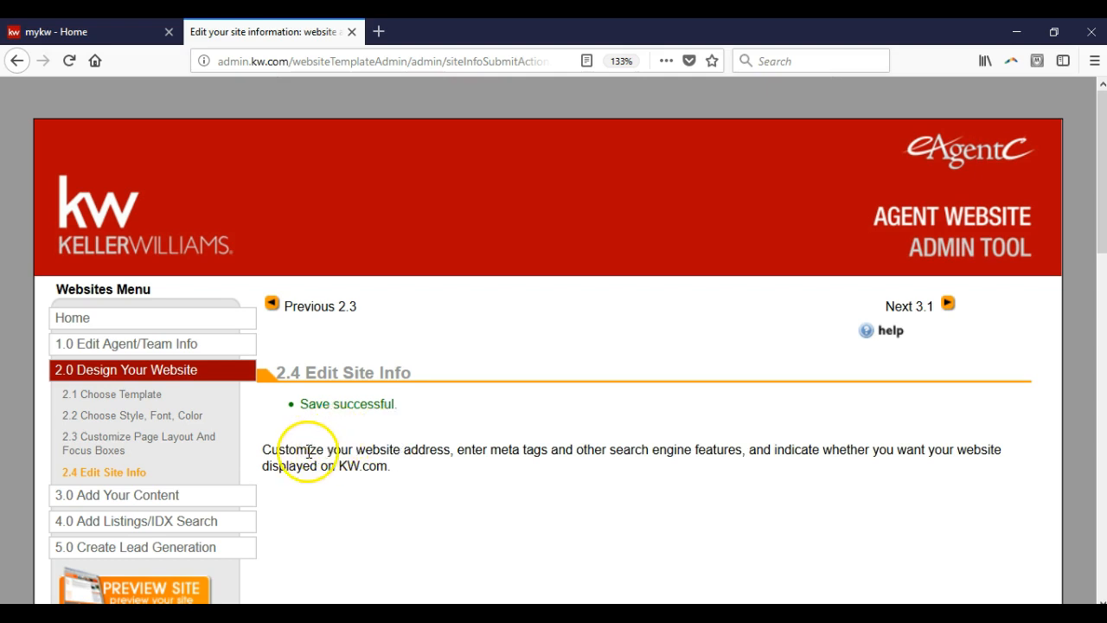
Step: Open section 4.5 Mobile Property Search and examine the Mobile URL, text code, agent code and the QR code image's saving options
click(210, 523)
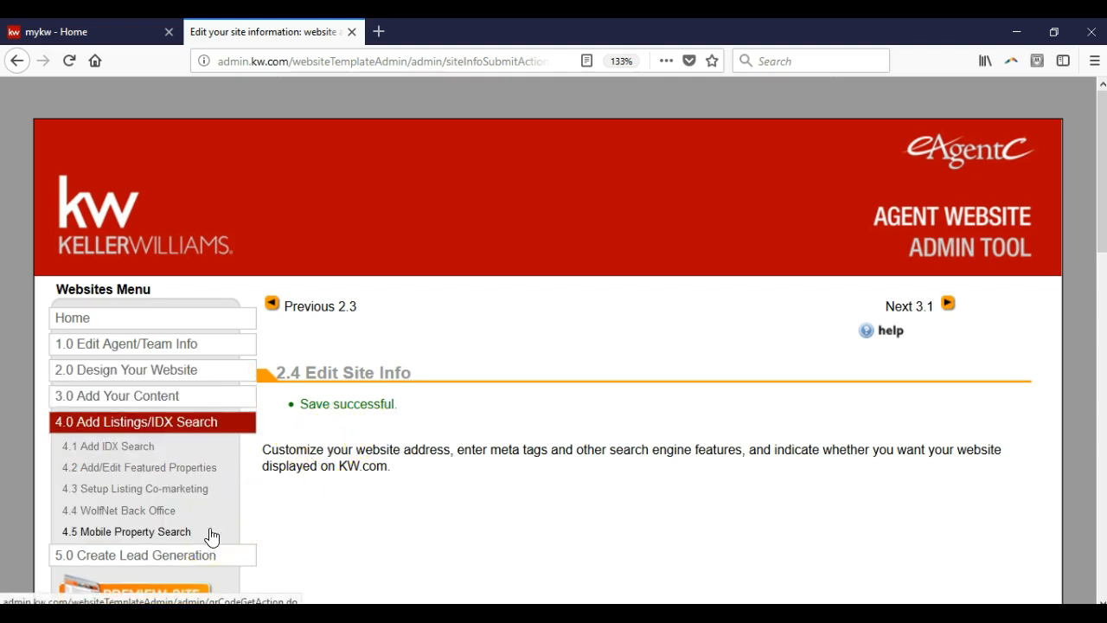
click(209, 534)
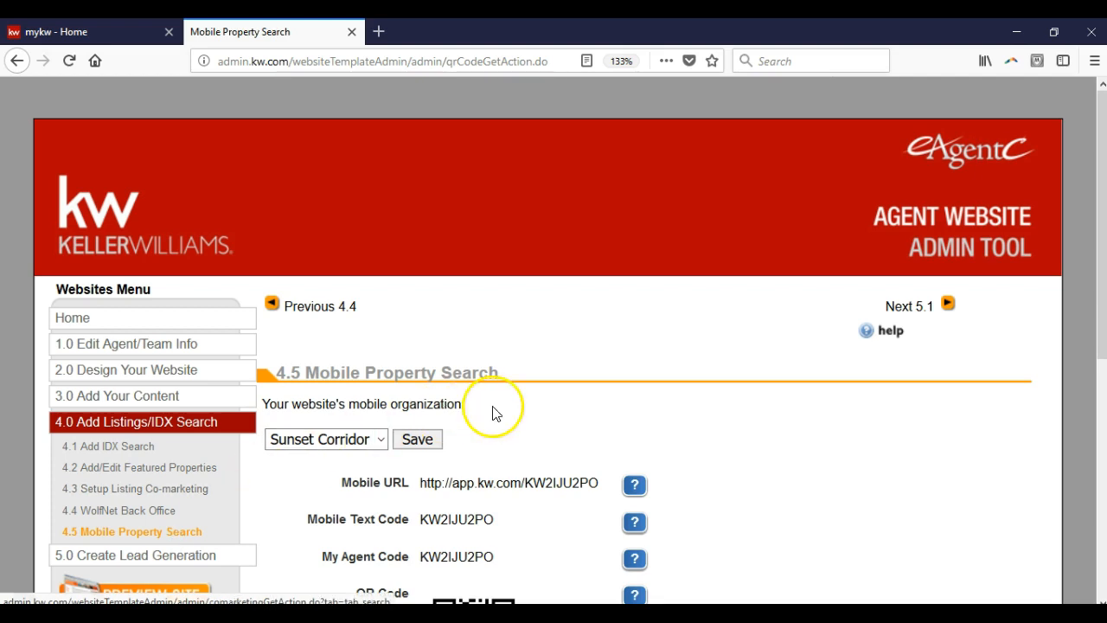
scroll(531, 413, down, 3)
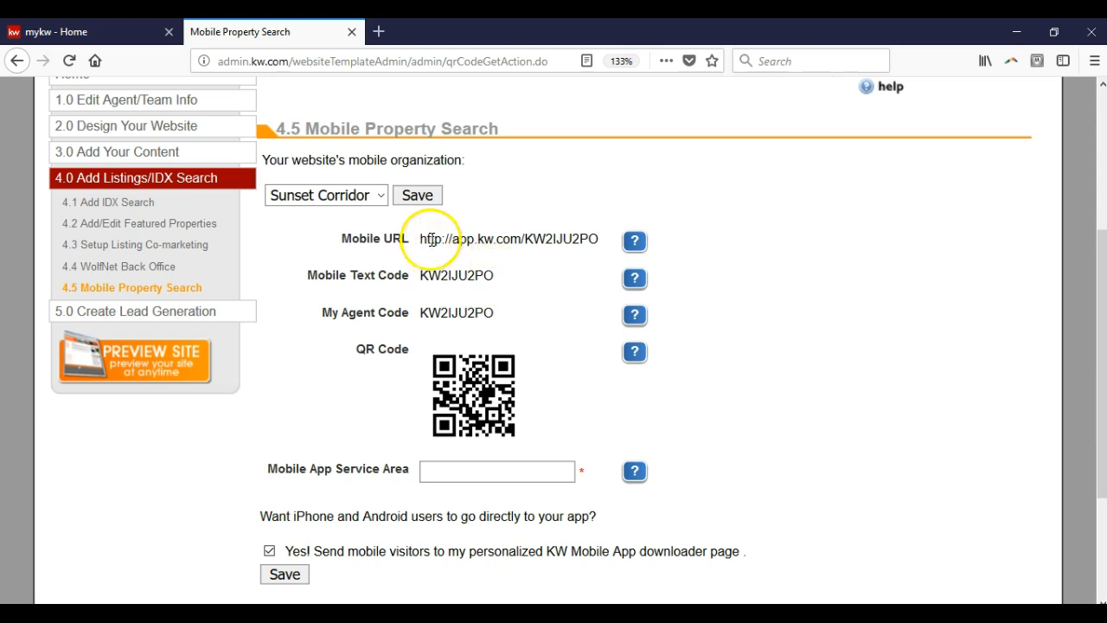
drag(422, 236, 611, 239)
click(520, 322)
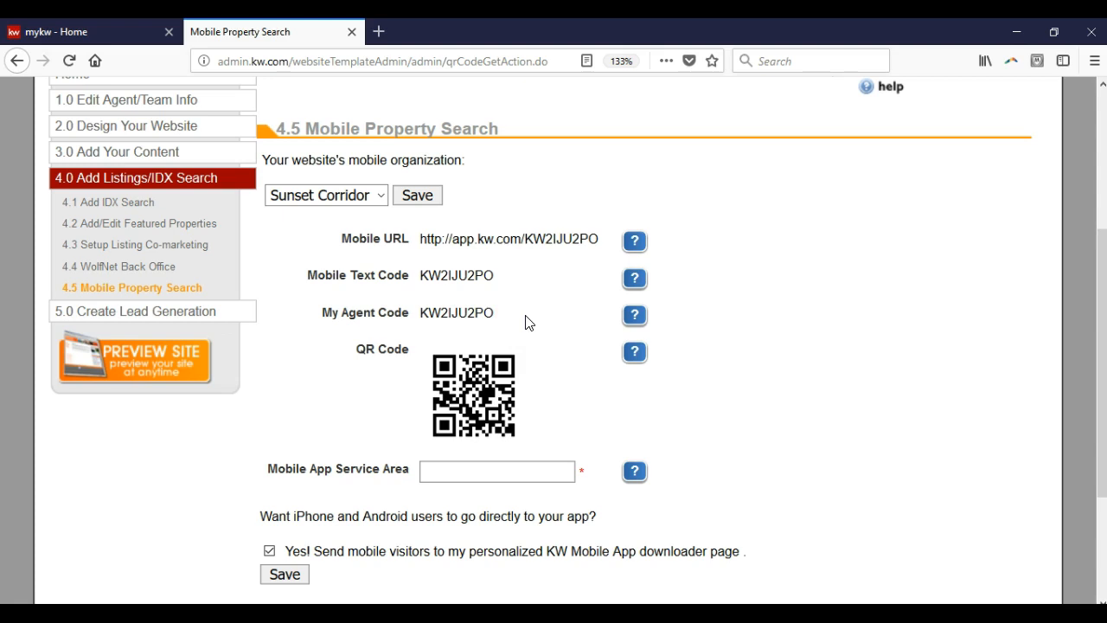
click(523, 319)
right_click(466, 391)
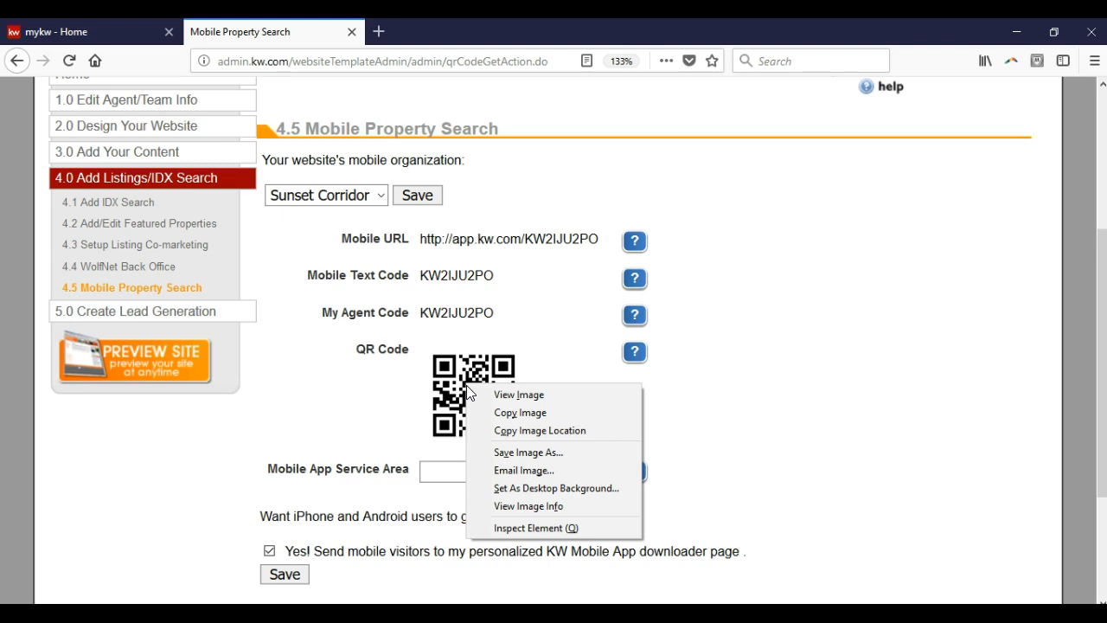
click(387, 379)
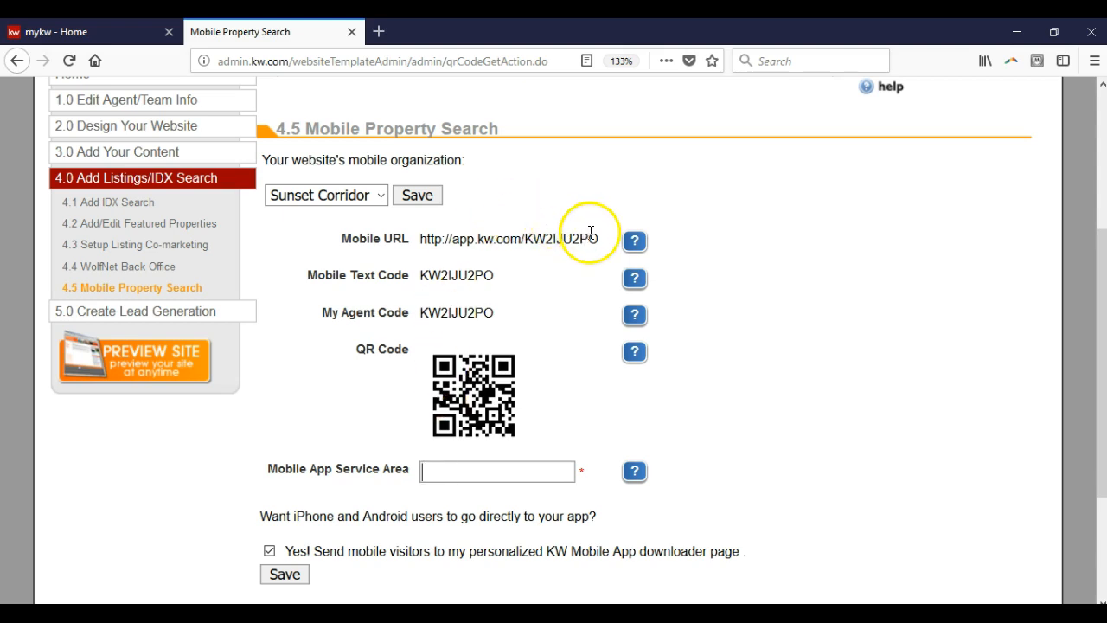
Step: Copy the agent's Mobile URL from the Mobile Property Search page and open it in a new browser tab
drag(598, 239, 537, 242)
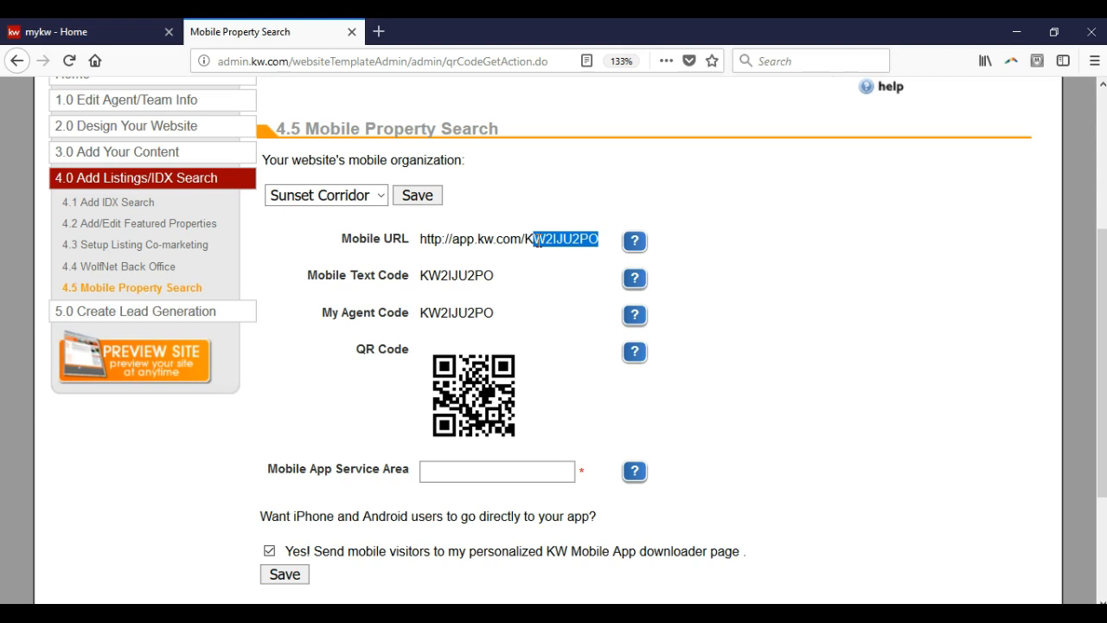
click(483, 233)
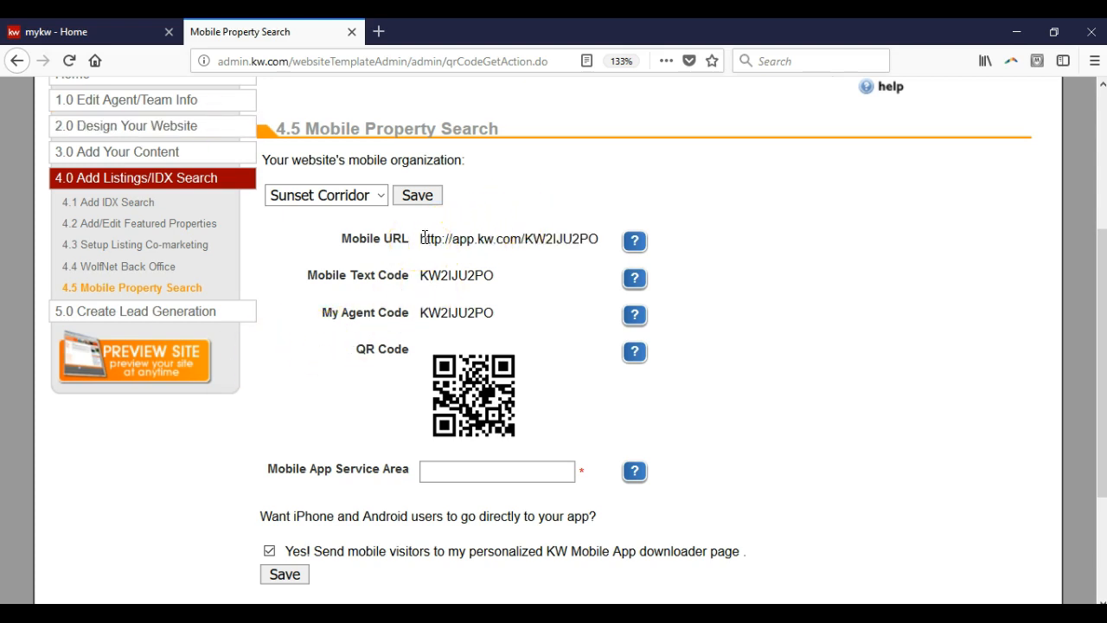
drag(429, 238, 609, 247)
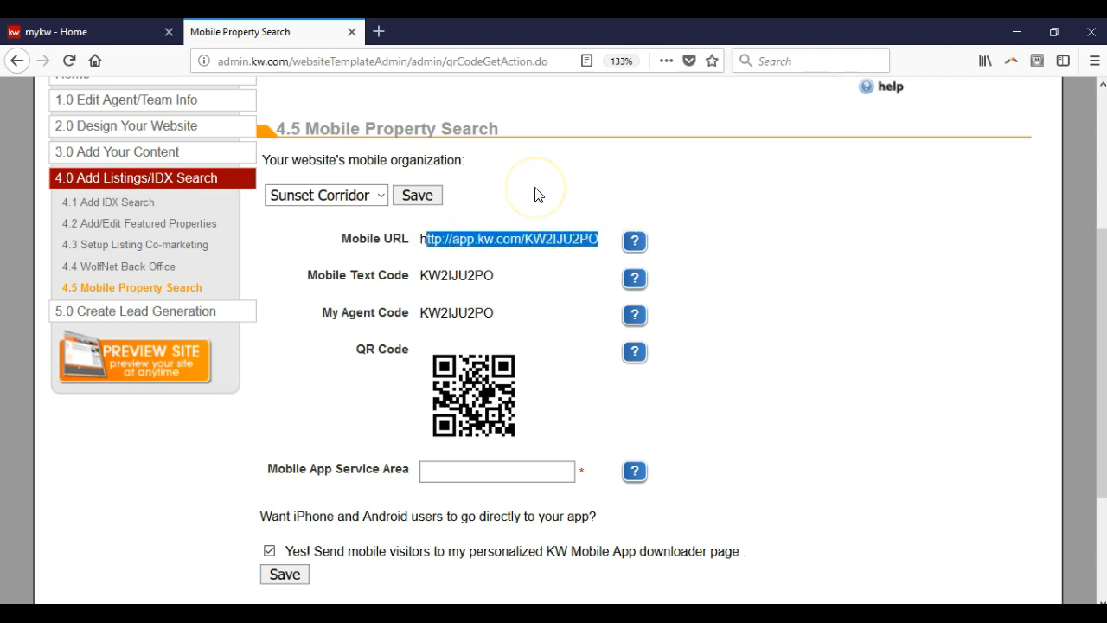
click(379, 31)
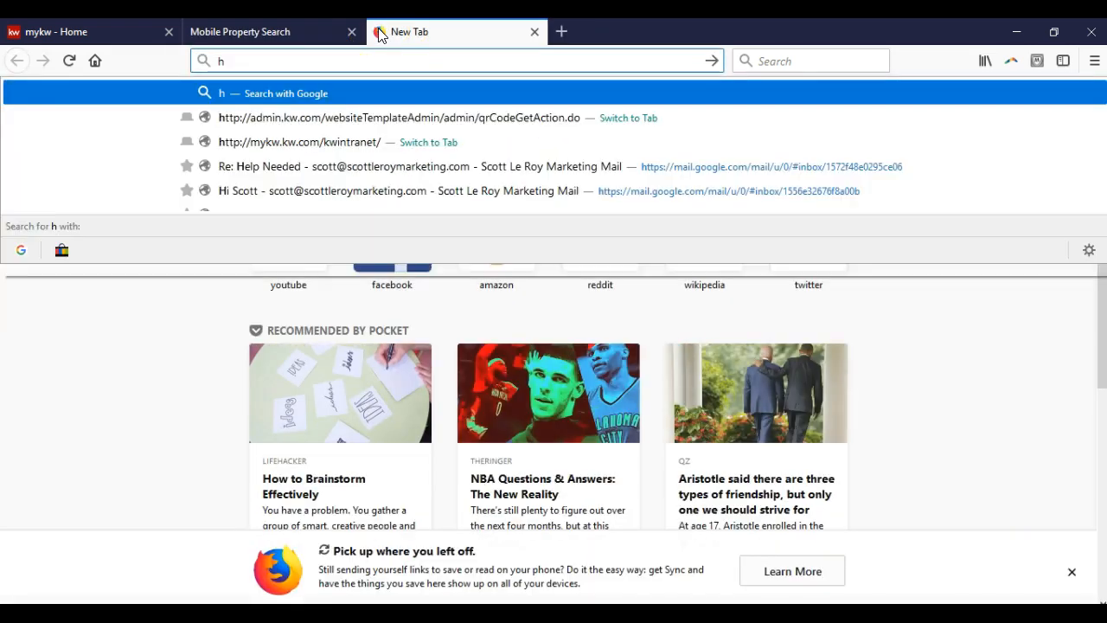
key(Return)
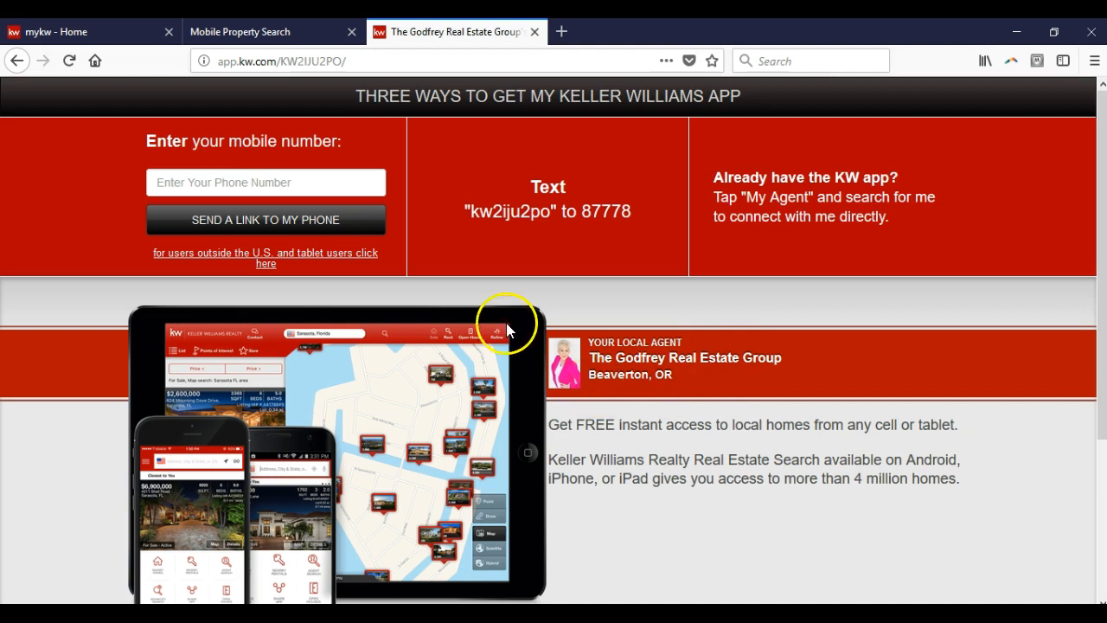
Step: Save the mobile visitor setting in section 4.5, and close the website admin and app downloader pages
click(302, 31)
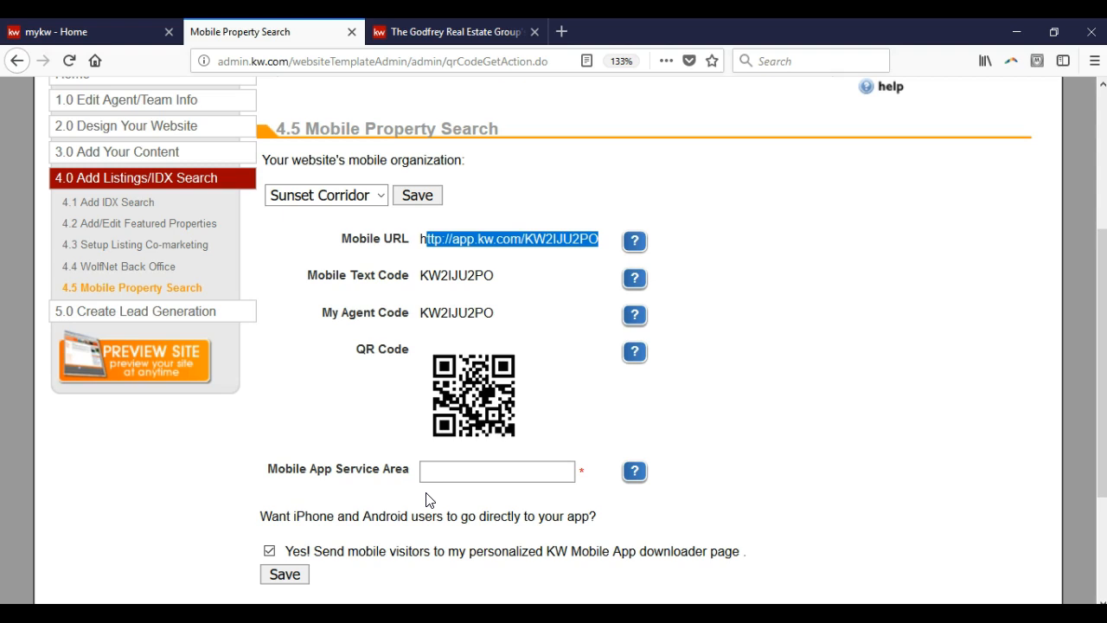
click(286, 575)
click(508, 261)
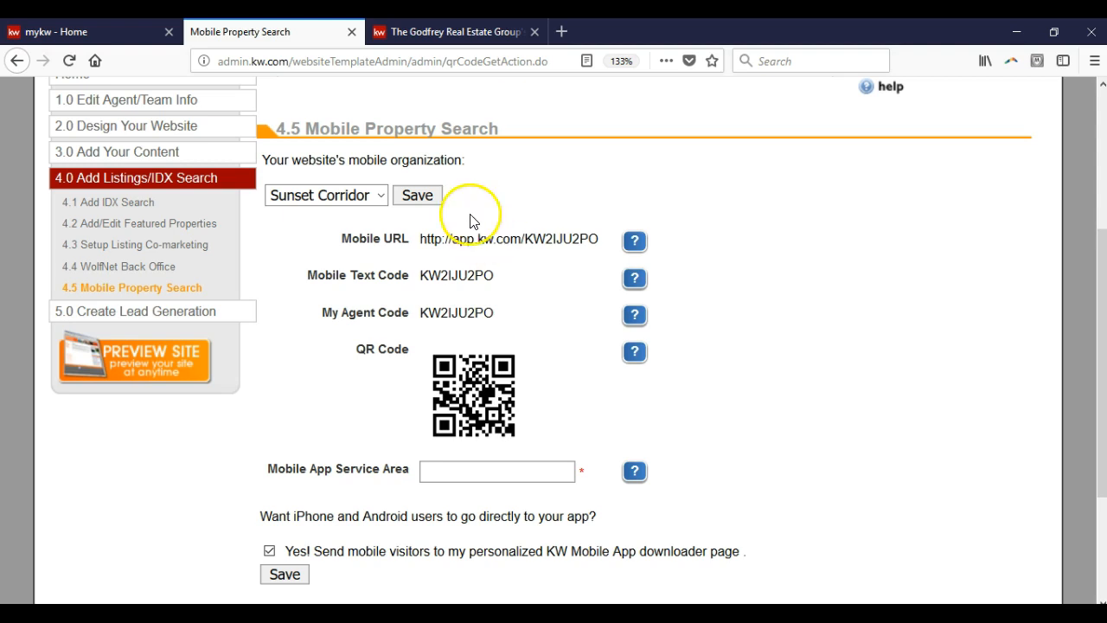
click(352, 32)
click(351, 32)
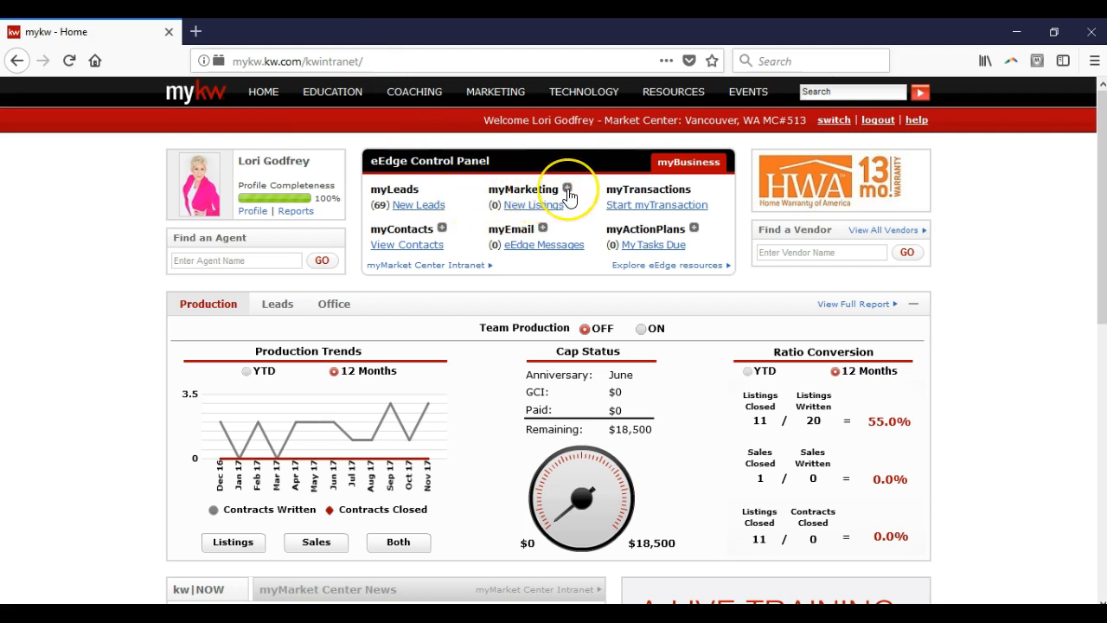
Step: Open the Add New Contacts form from the myContacts options of the eEdge Control Panel
click(567, 190)
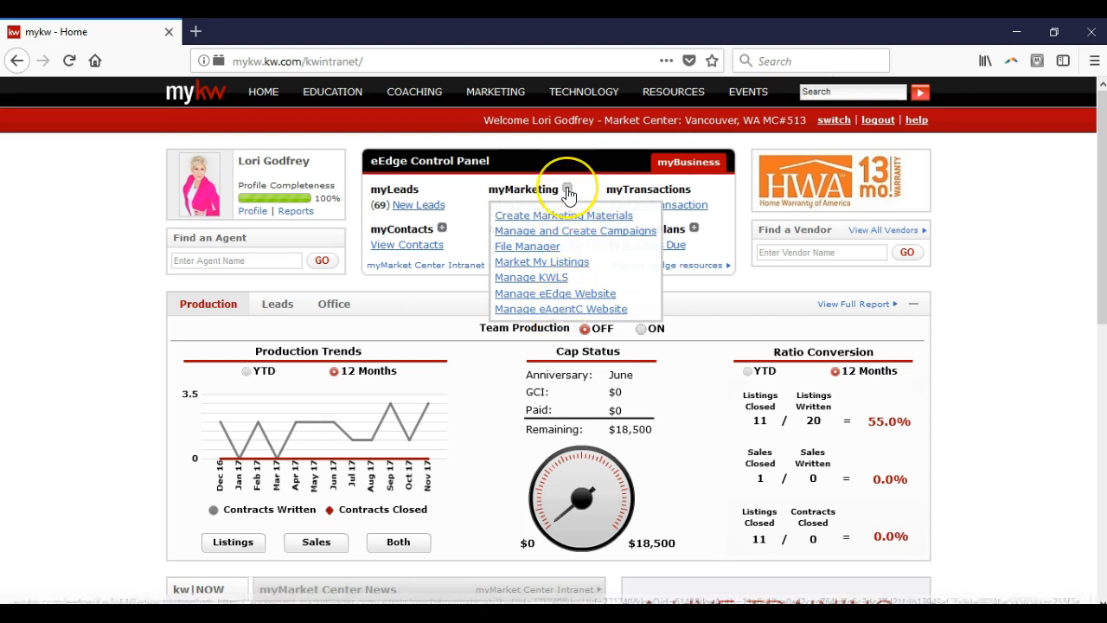
click(567, 189)
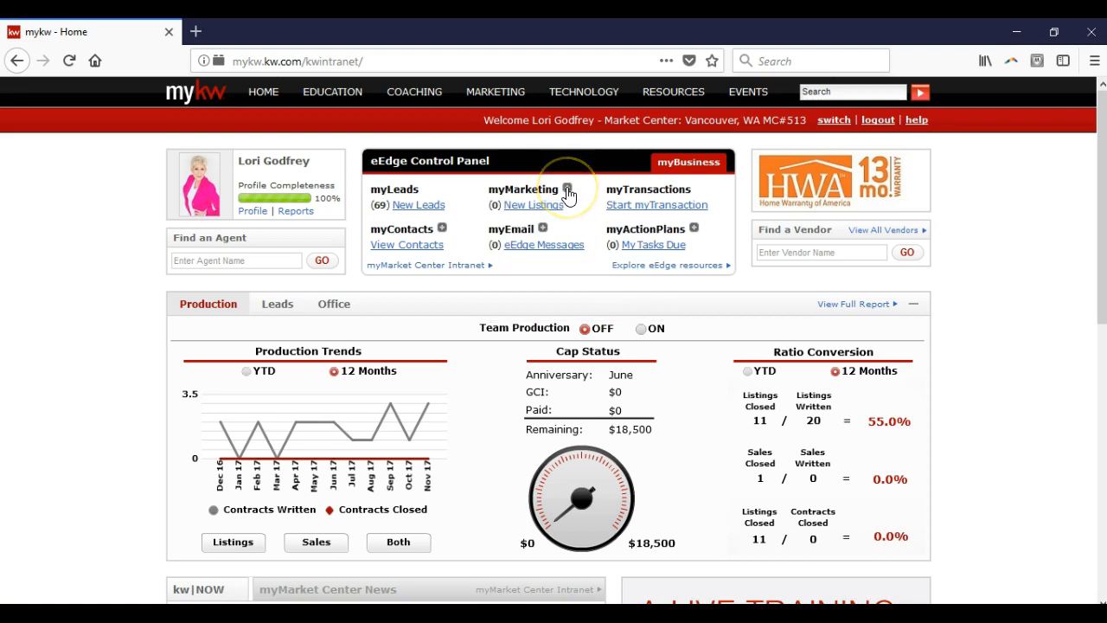
click(442, 230)
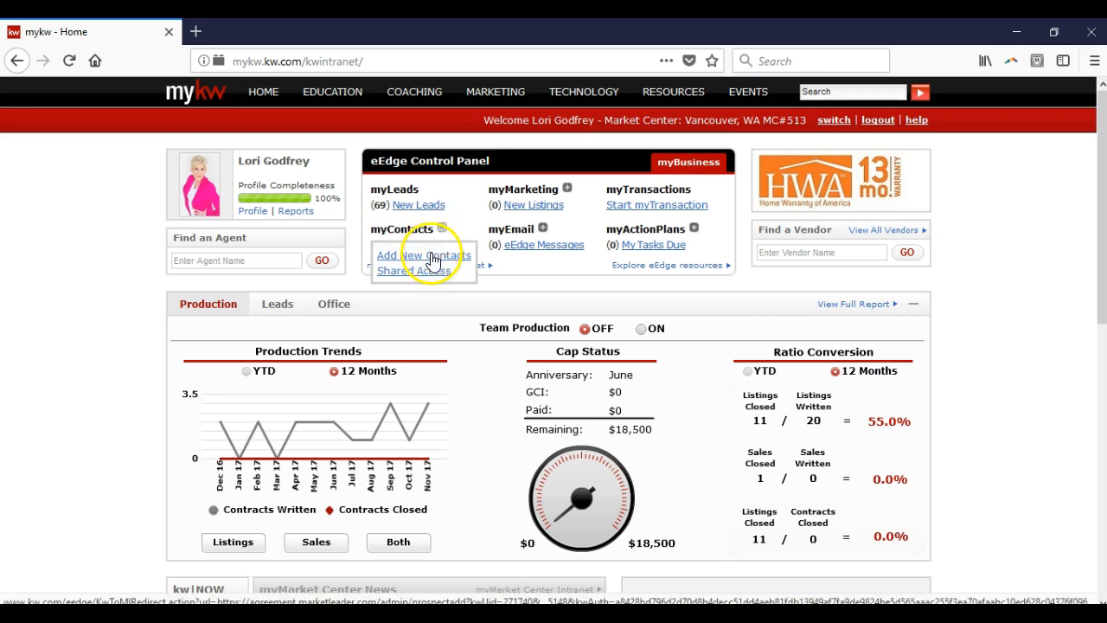
click(432, 258)
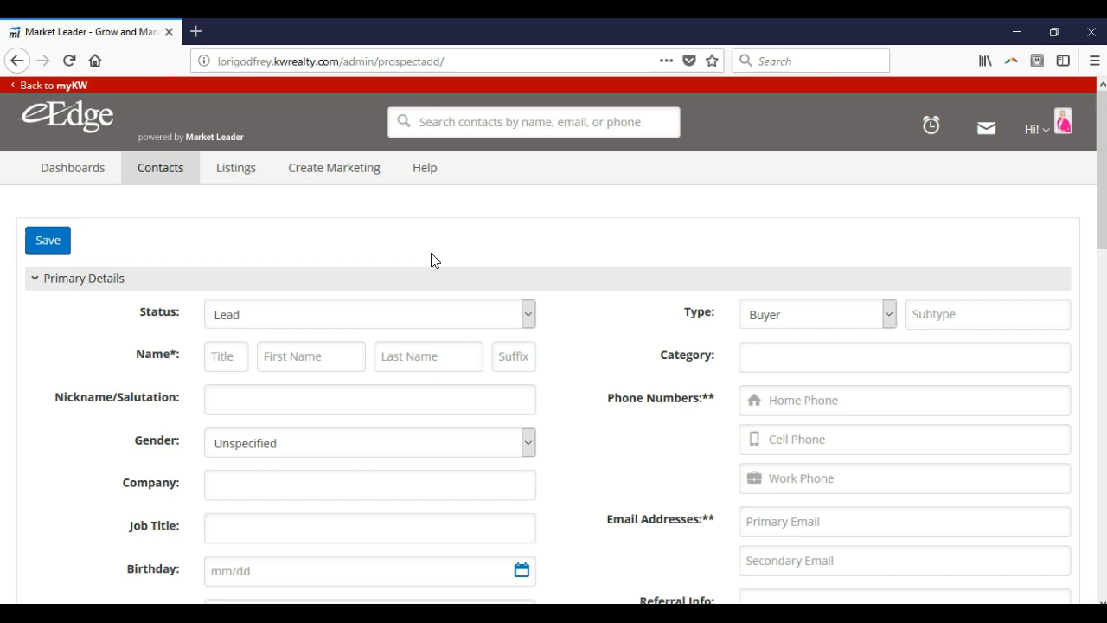
Step: Enter the new contact's first name, last name and primary email address in Primary Details
click(347, 369)
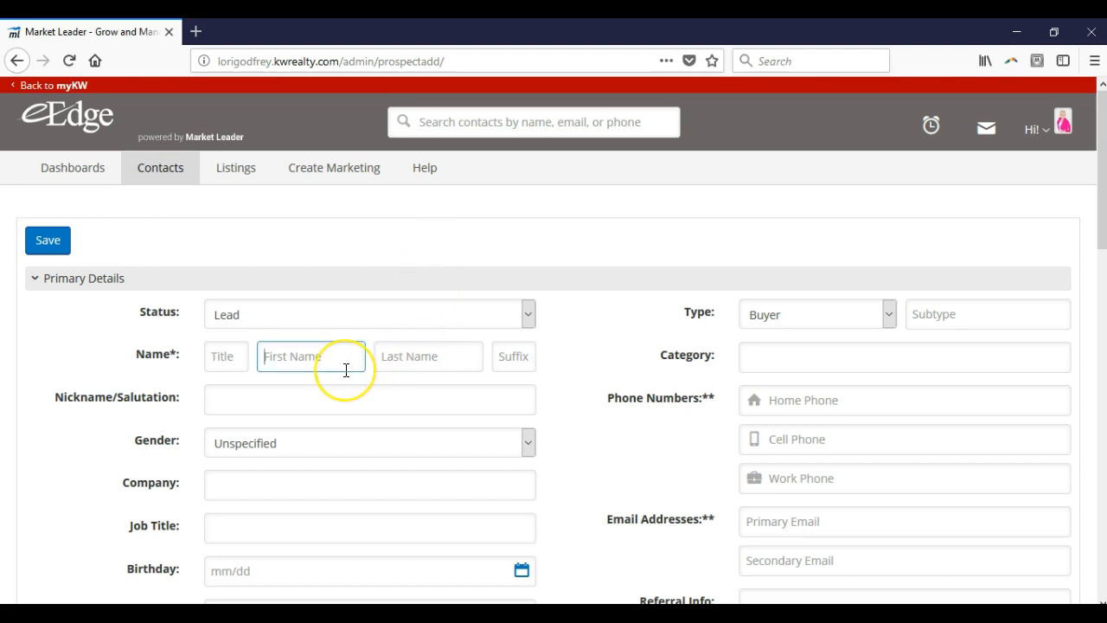
key(Tab)
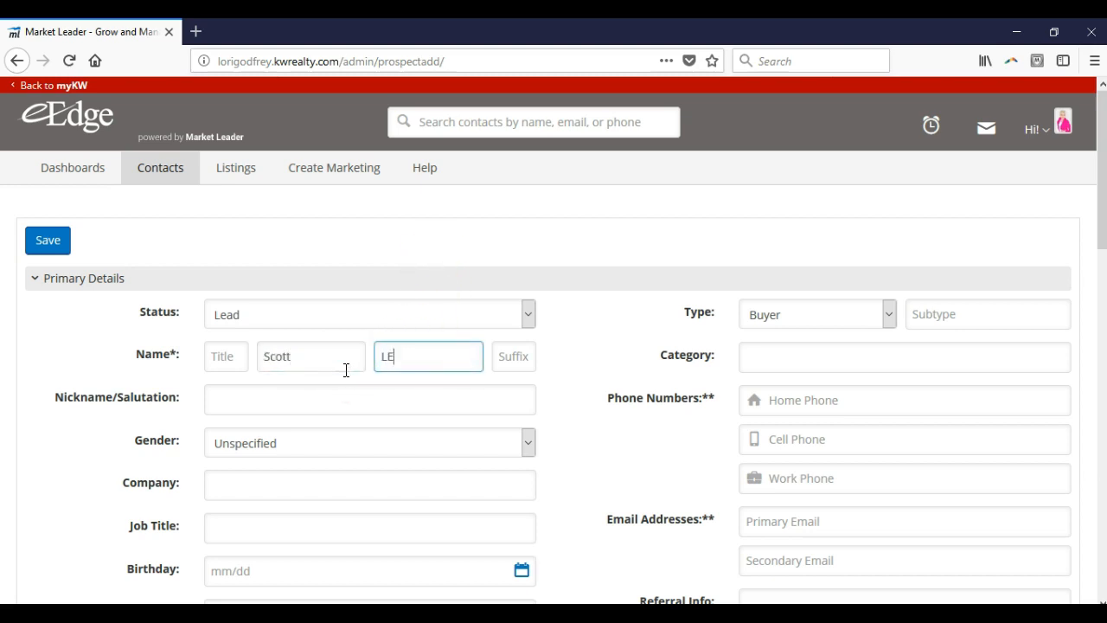
right_click(347, 370)
click(408, 358)
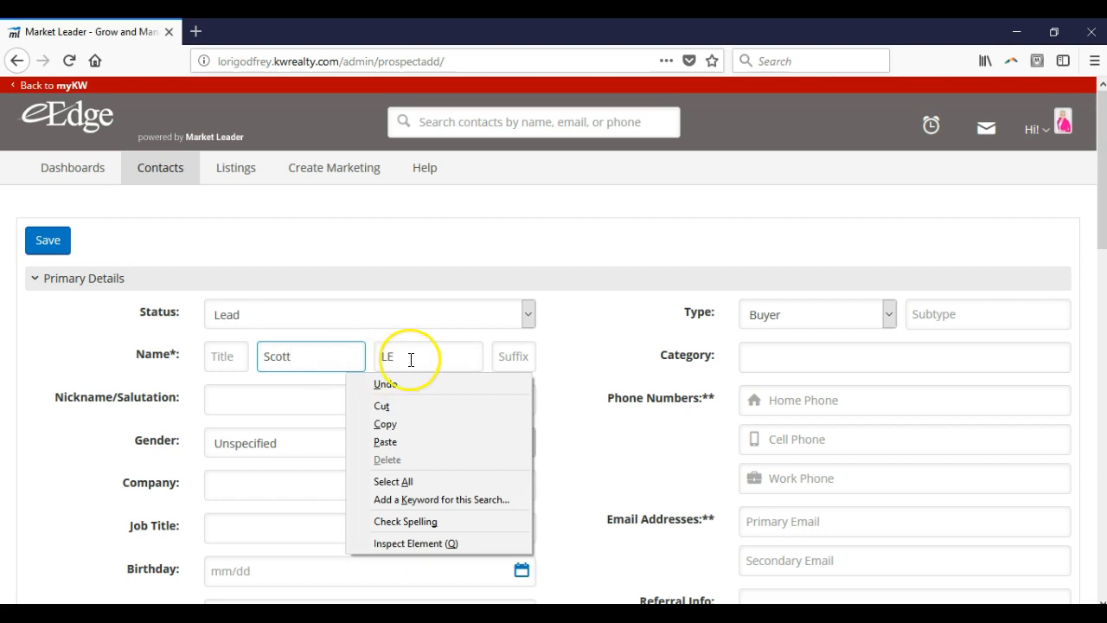
key(BackSpace)
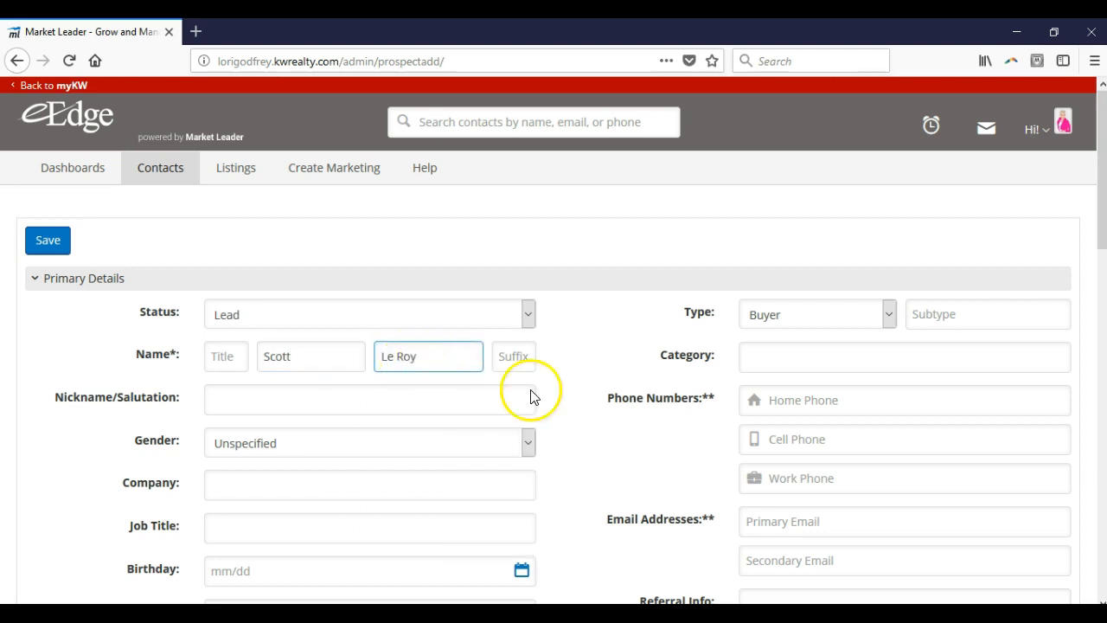
click(779, 531)
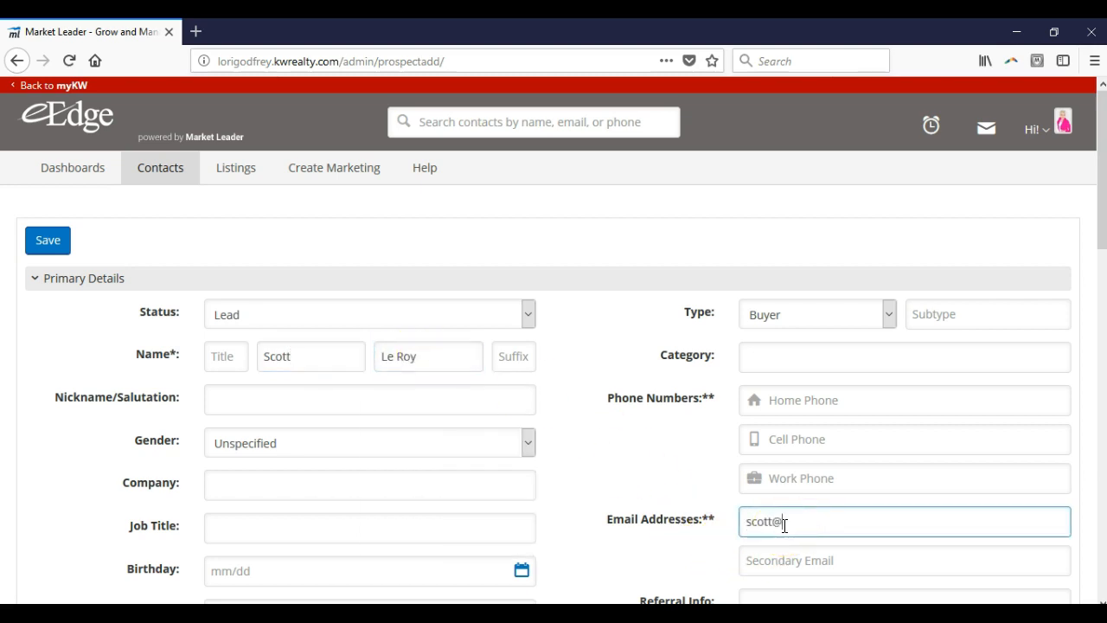
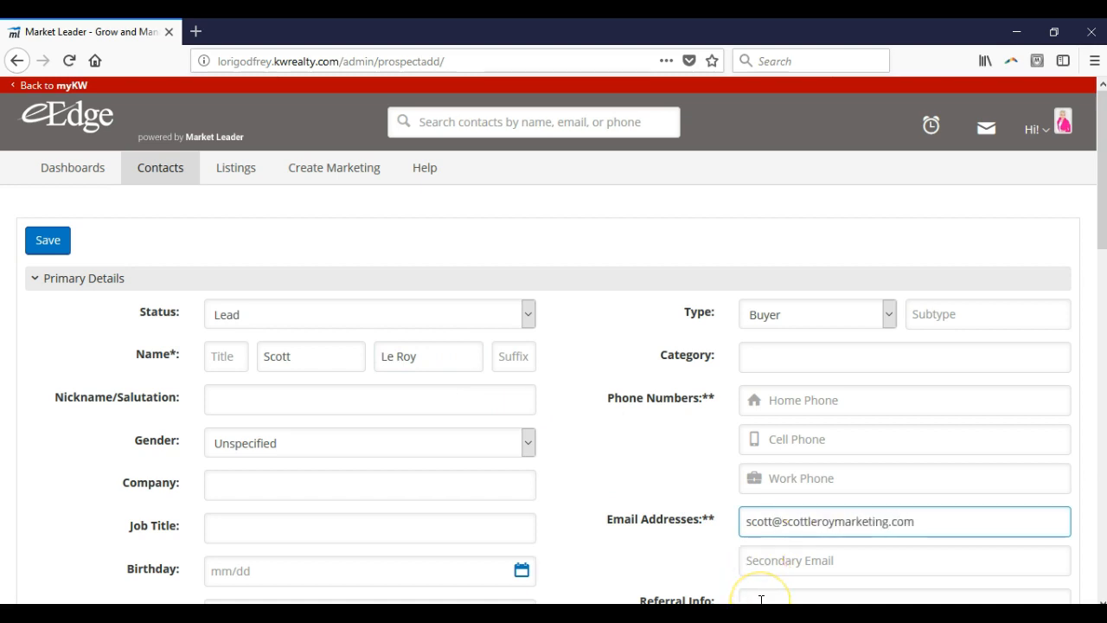
Step: Examine the new contact's Secondary Email, Category, Type, Subtype and Status fields and their available options
click(783, 561)
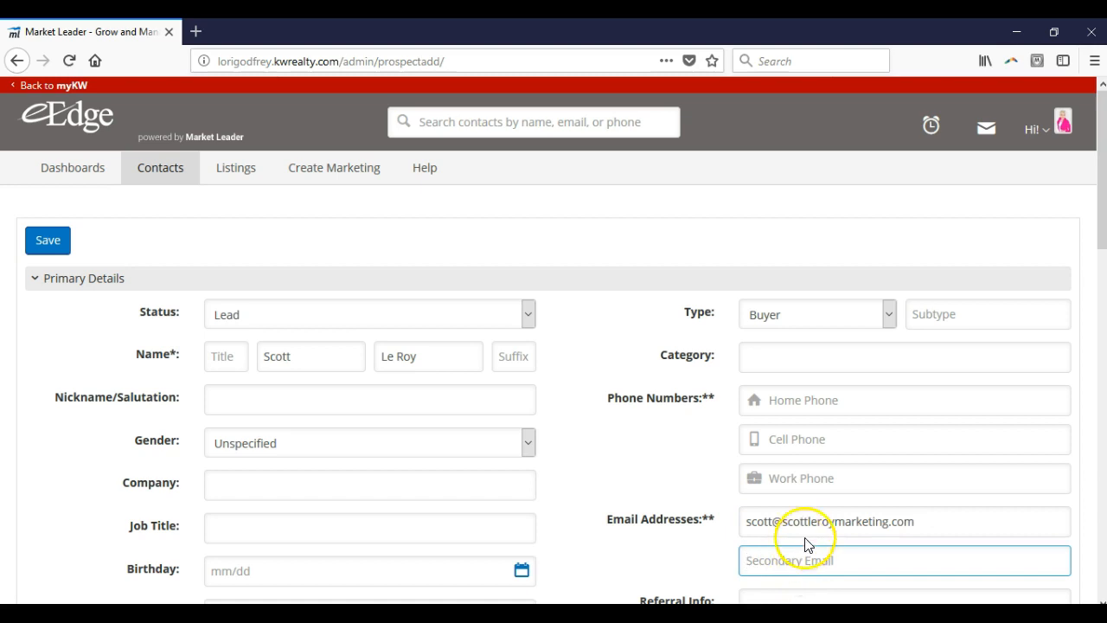
click(836, 360)
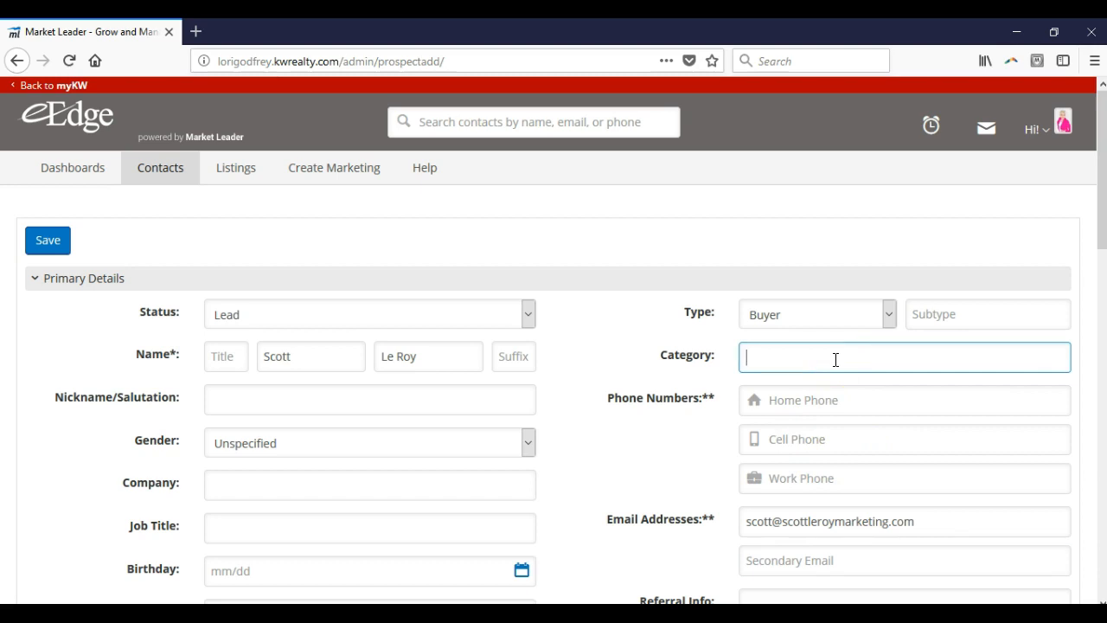
click(874, 315)
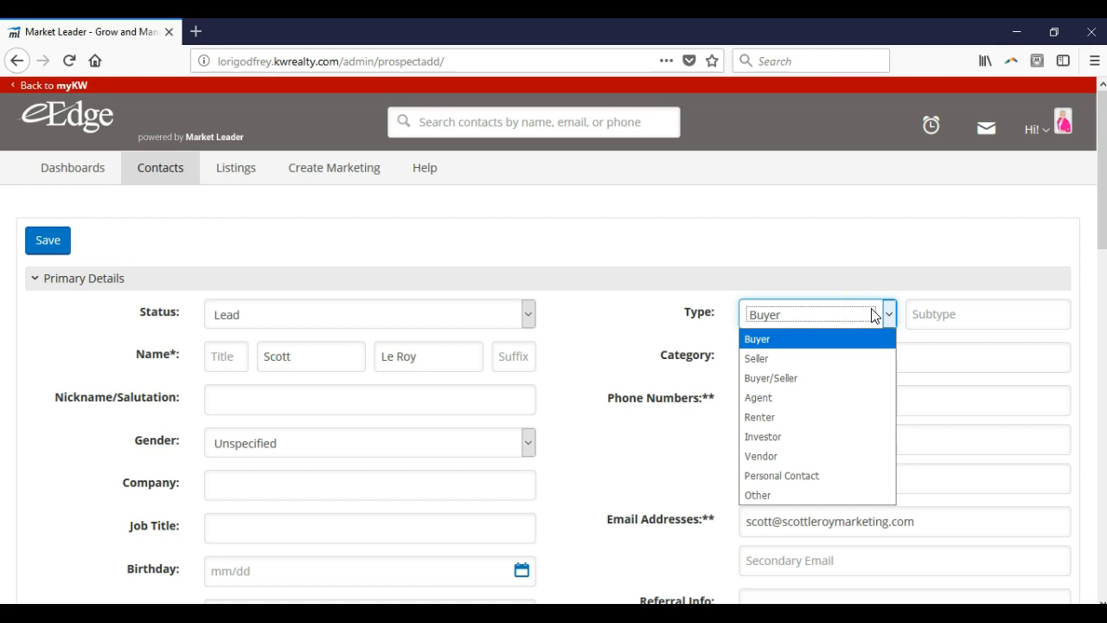
click(919, 311)
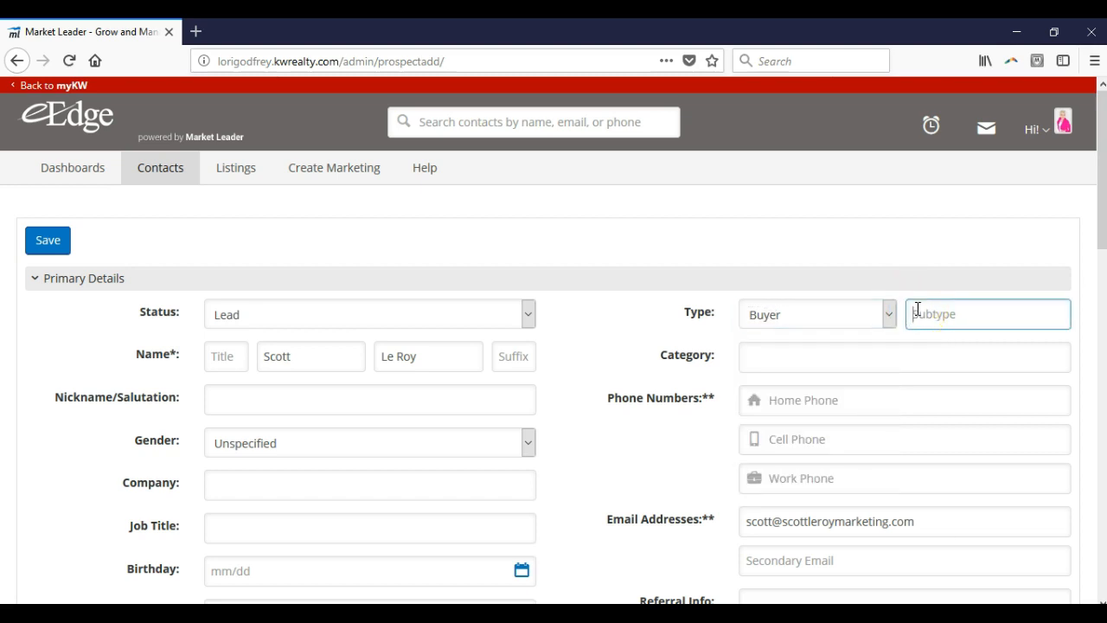
click(424, 322)
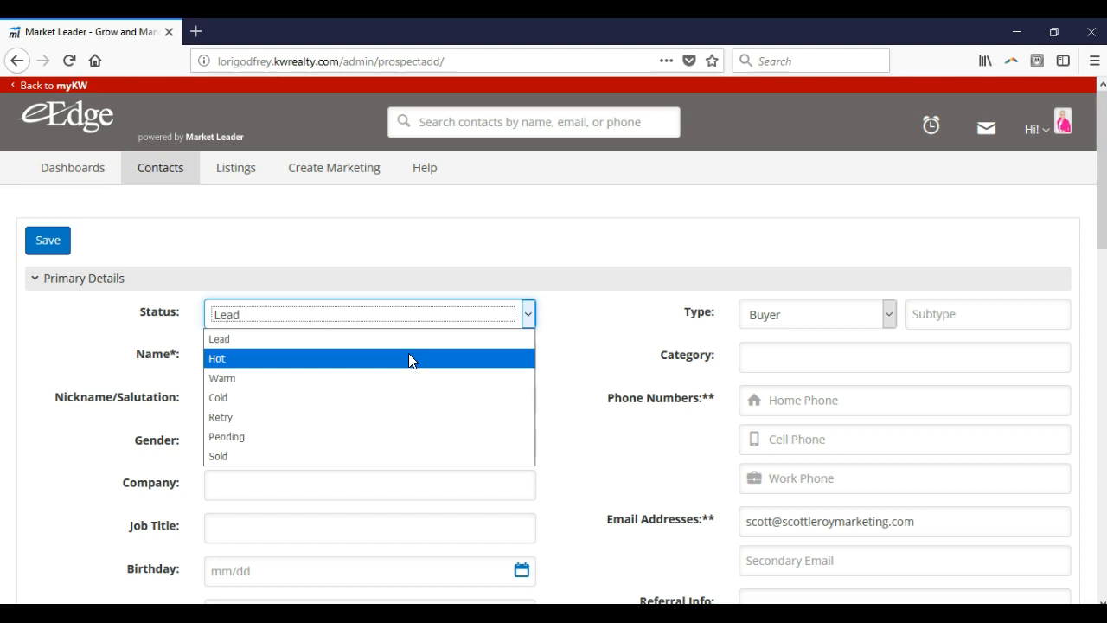
click(561, 346)
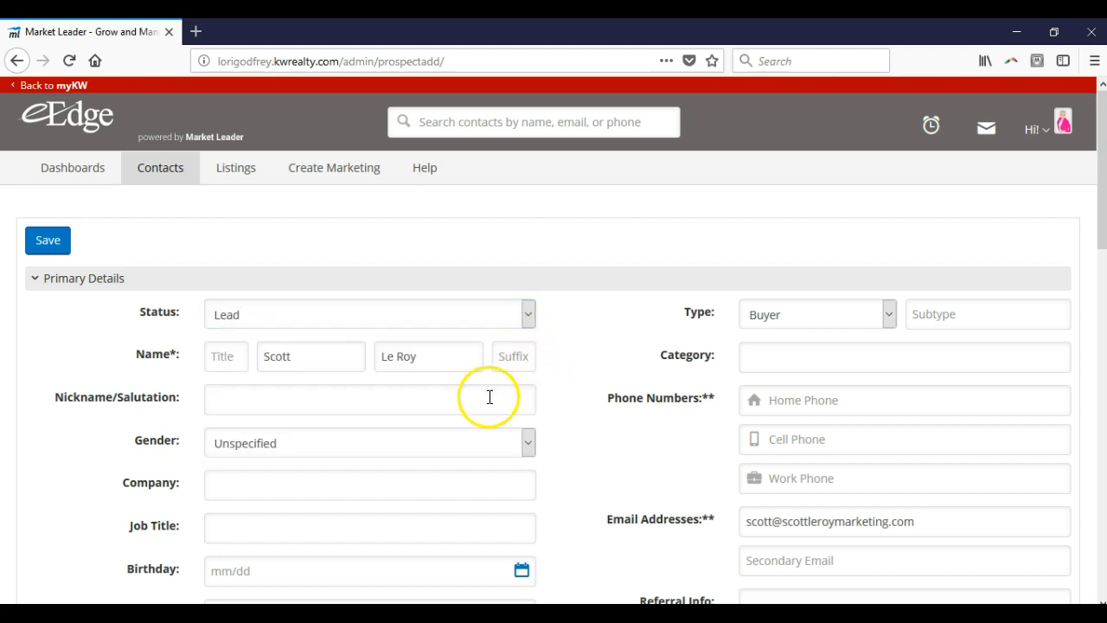
Step: Review the Birthday and Purchase Anniversary fields and the Notes and Address sections of the new contact form
scroll(415, 468, down, 1)
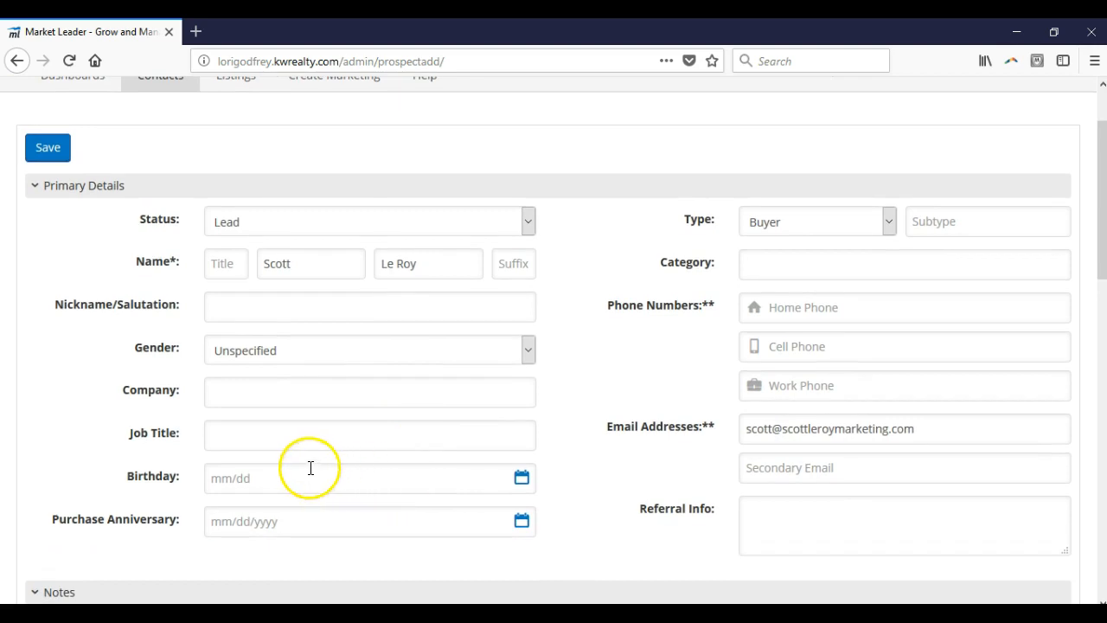
scroll(358, 420, down, 1)
scroll(363, 415, down, 1)
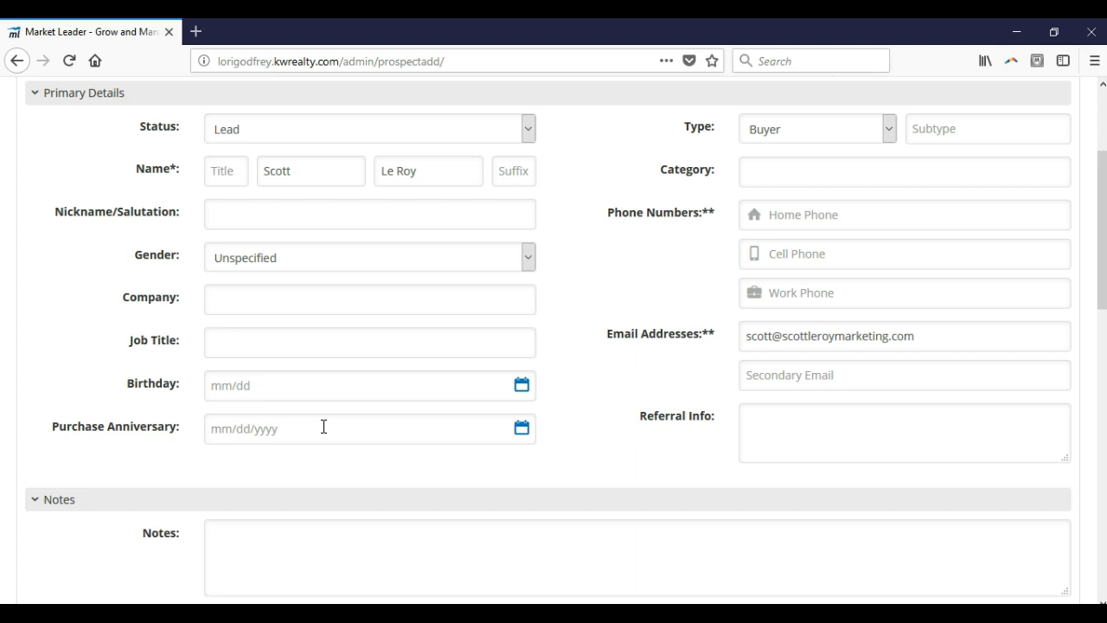
click(326, 385)
click(320, 450)
scroll(320, 443, down, 2)
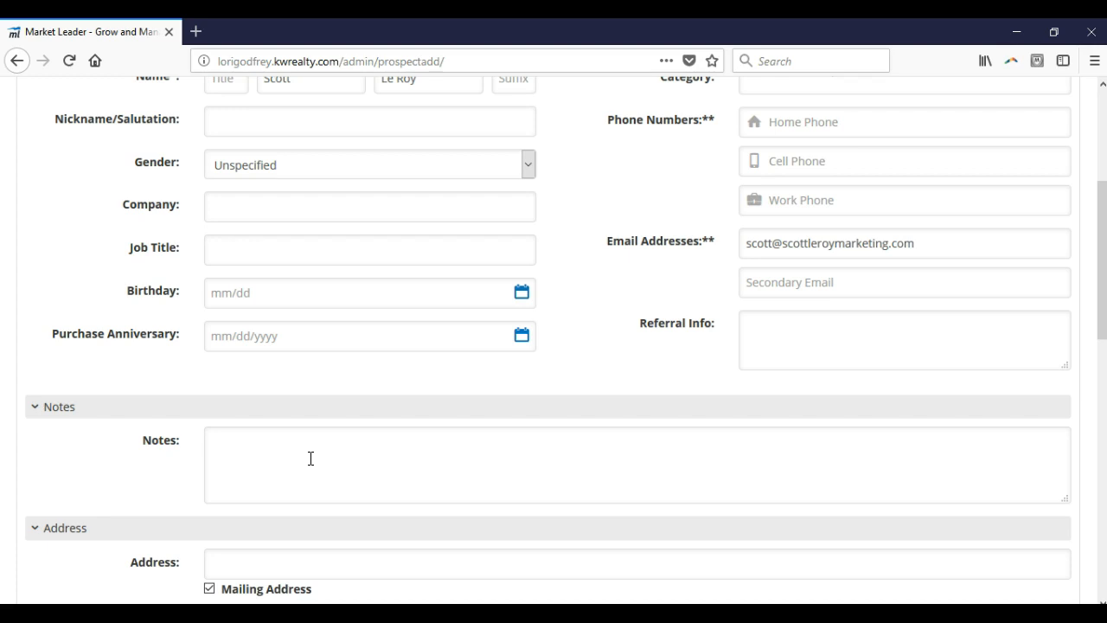
scroll(329, 445, down, 2)
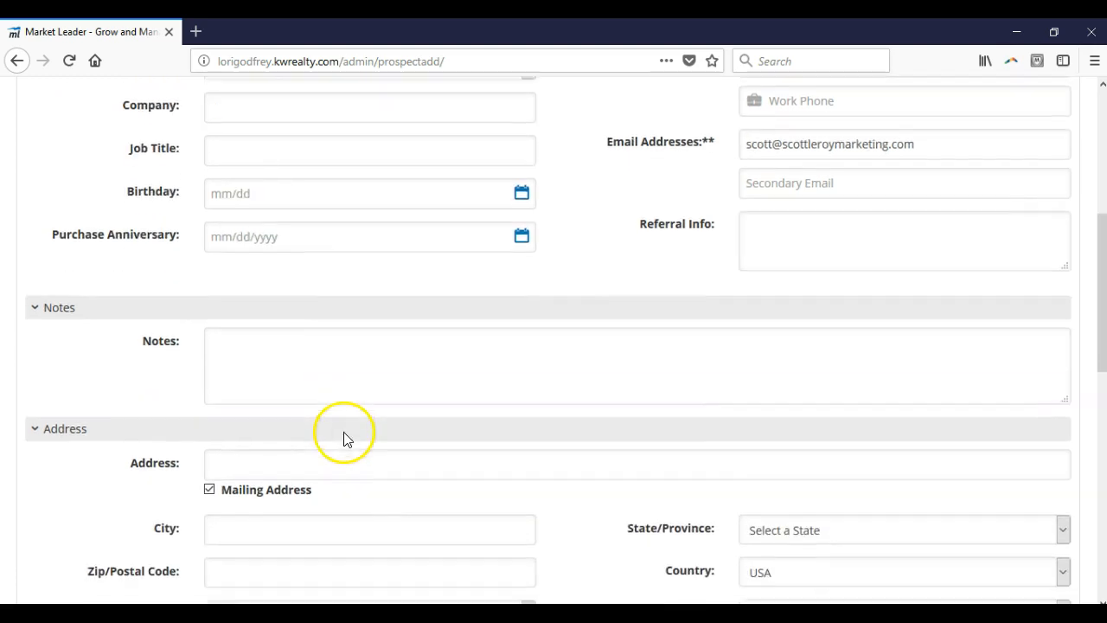
scroll(380, 428, down, 2)
scroll(485, 404, down, 2)
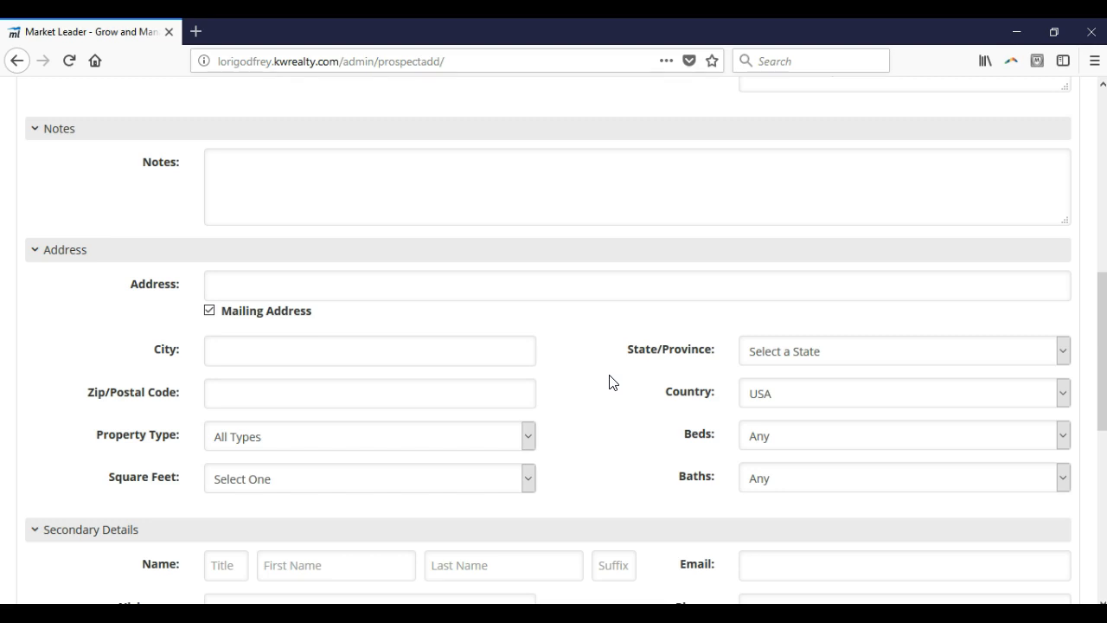
Step: Enter the related person's first and last name in the contact's Secondary Details
scroll(610, 383, down, 3)
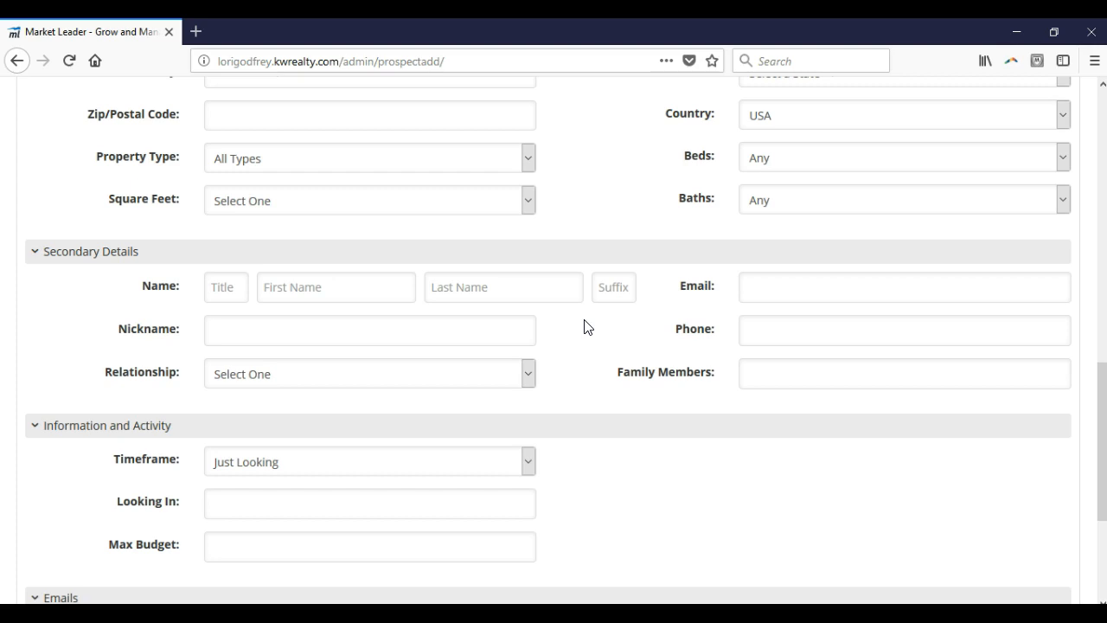
click(265, 287)
key(Tab)
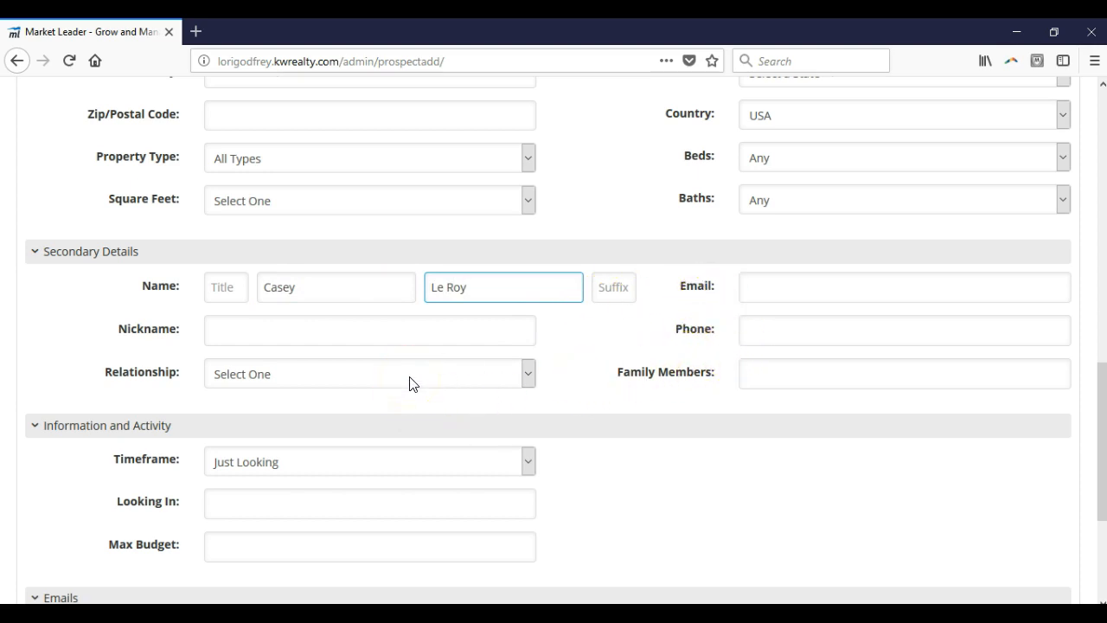
click(710, 362)
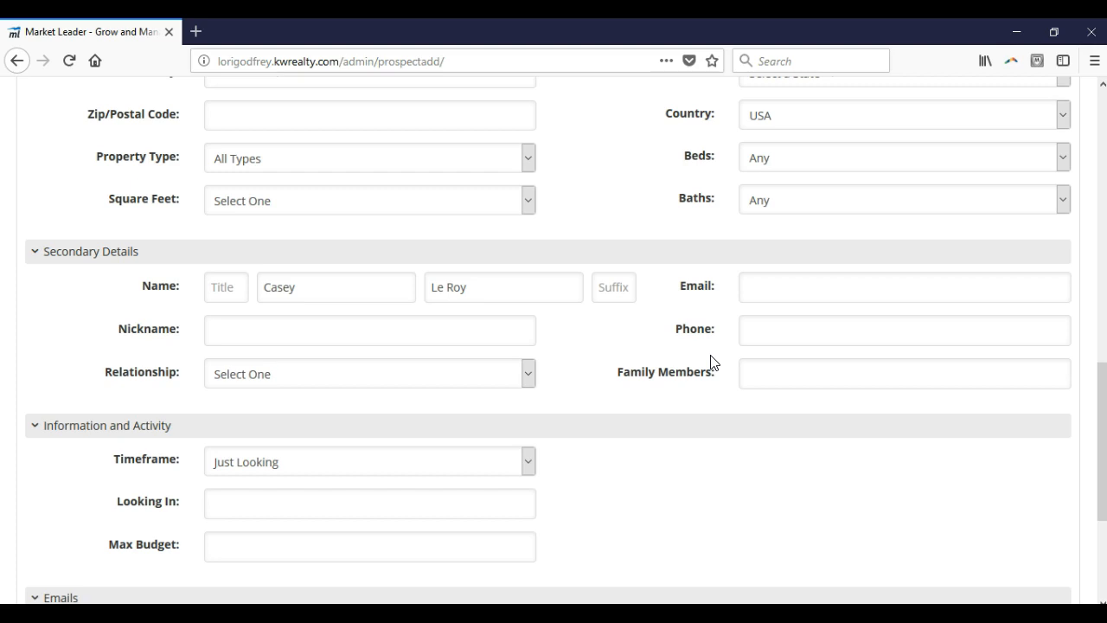
Step: Review the Information and Activity and Emails sections, and expand the contact's Groups section
scroll(640, 350, down, 2)
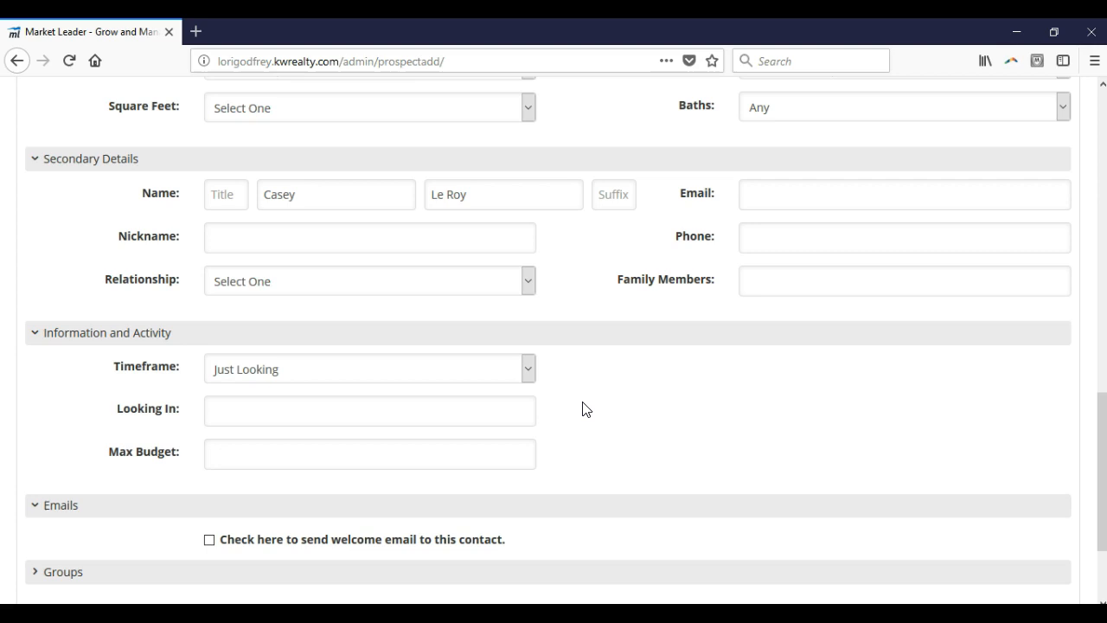
scroll(583, 409, down, 3)
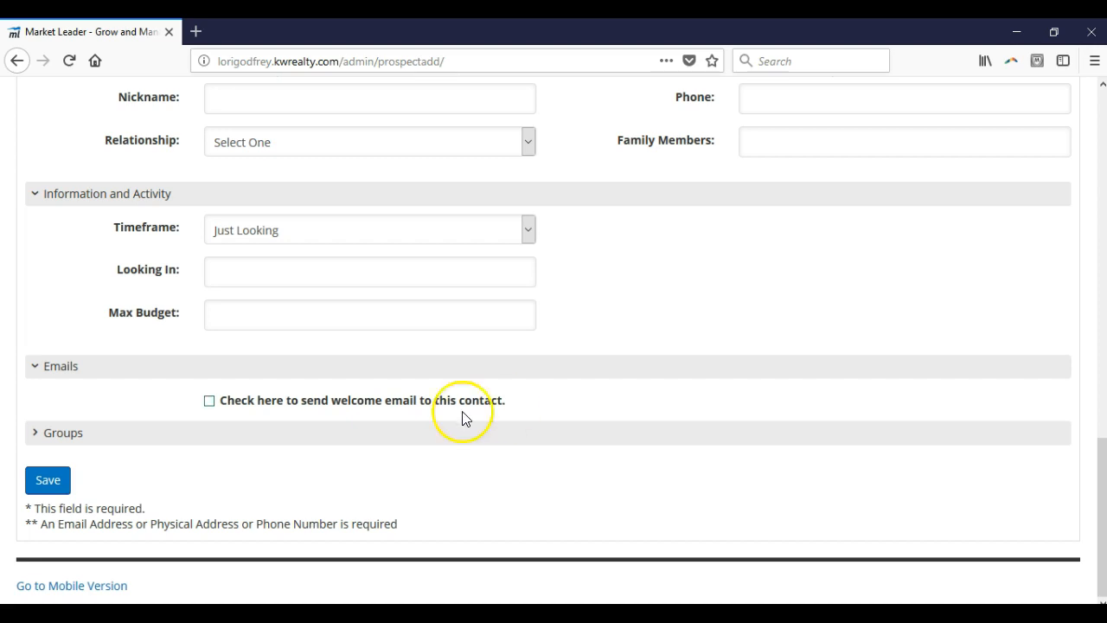
click(54, 435)
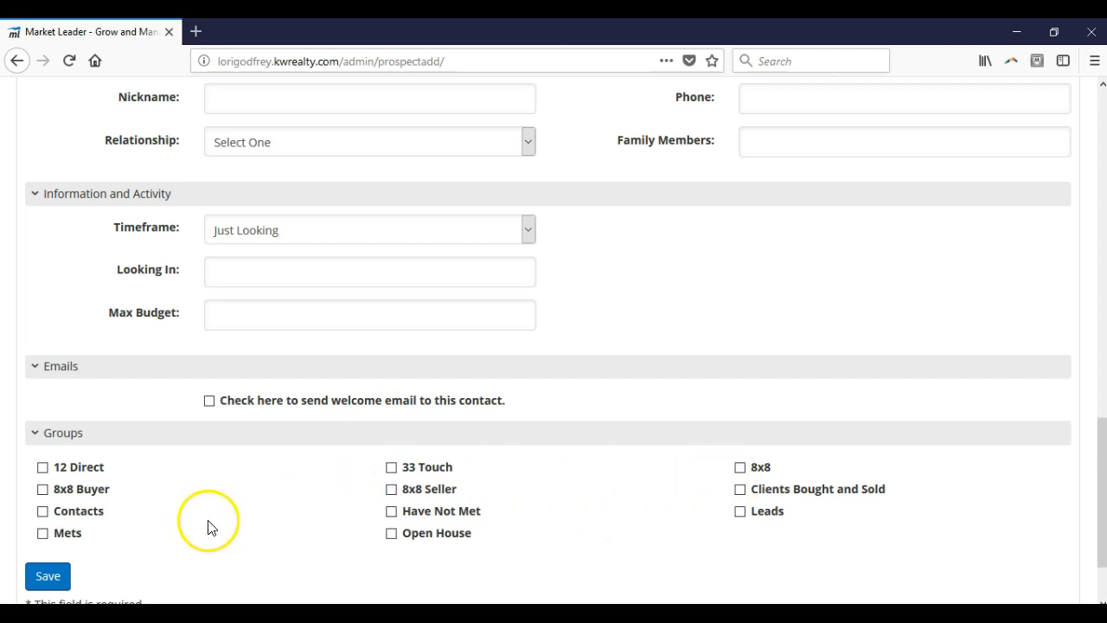
Step: Try to save the new contact and dismiss the notice above the form
click(52, 582)
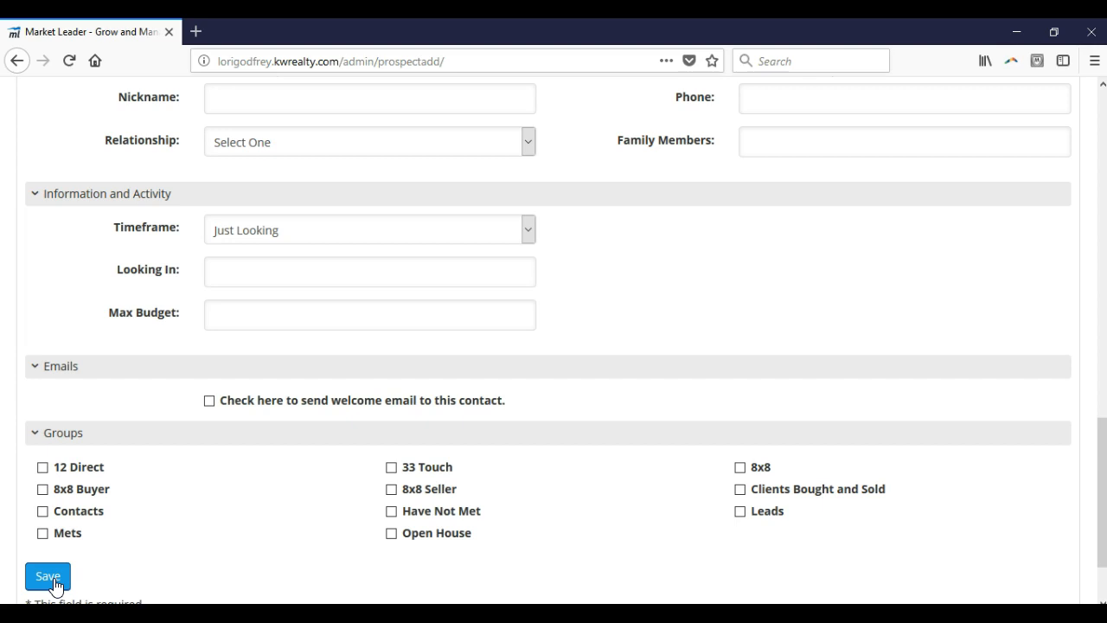
click(54, 583)
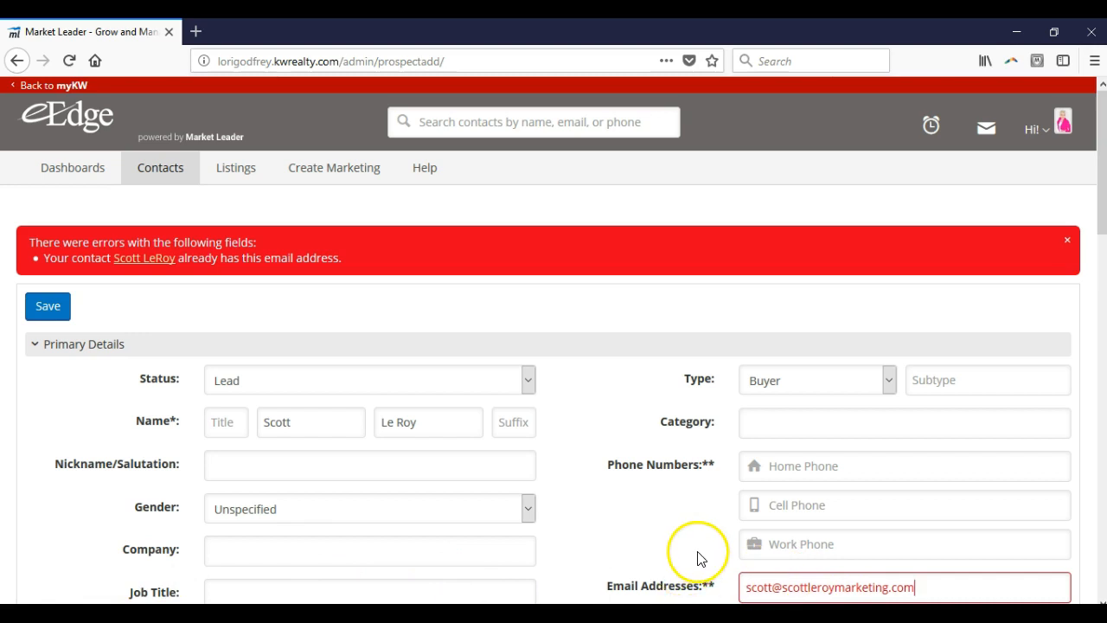
scroll(700, 554, down, 2)
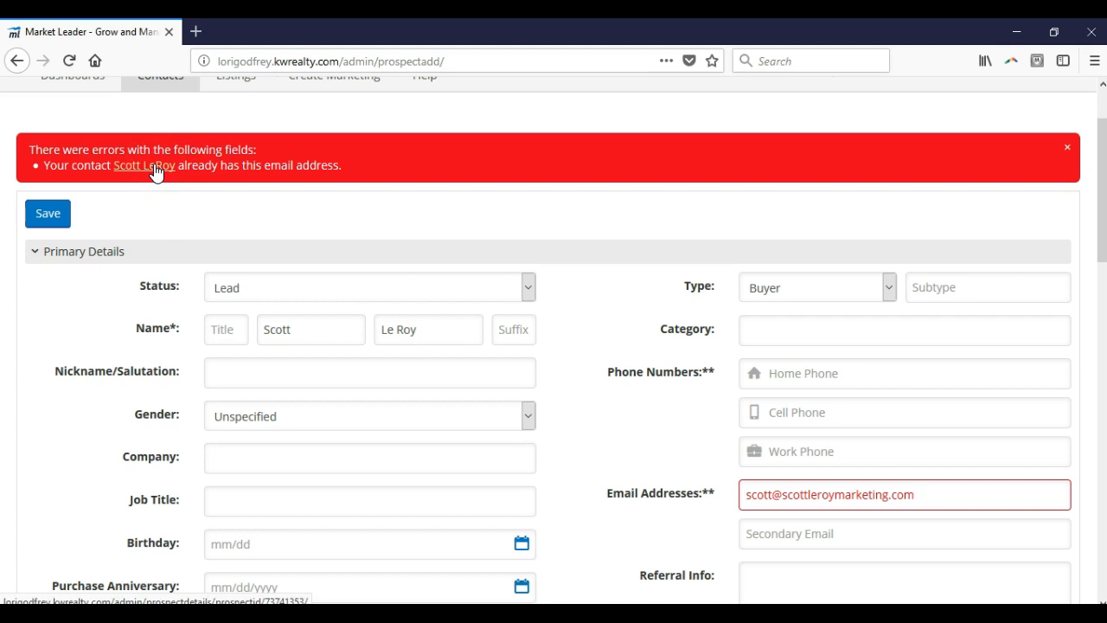
scroll(257, 235, up, 2)
scroll(258, 235, up, 1)
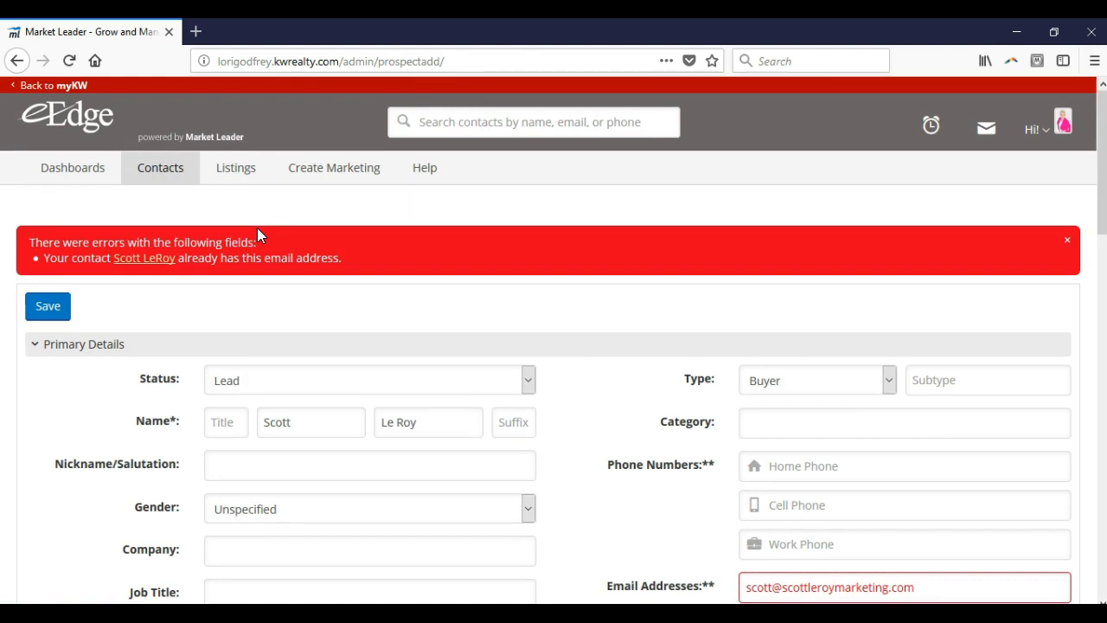
click(1068, 241)
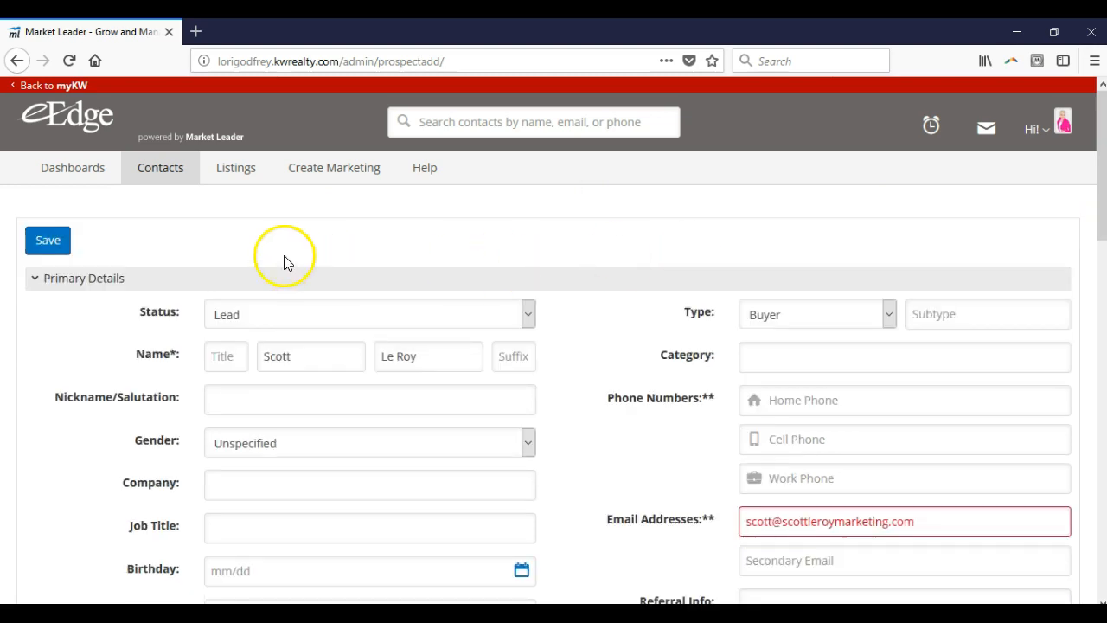
Step: Open the Manage Groups page and activate the Create New Groups field
mouse_move(178, 181)
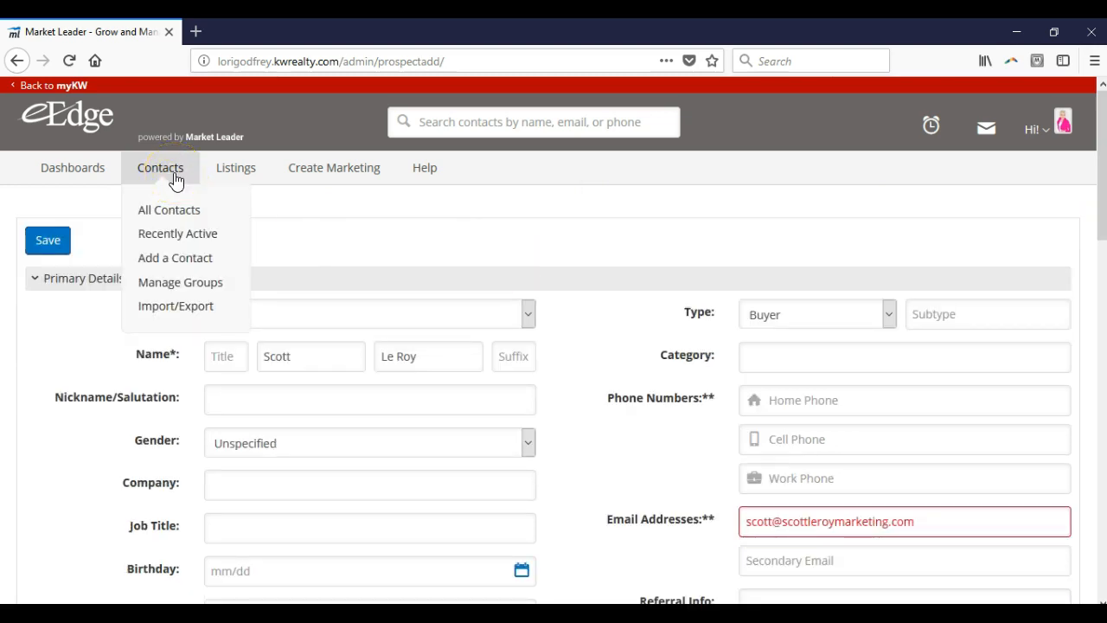
click(211, 238)
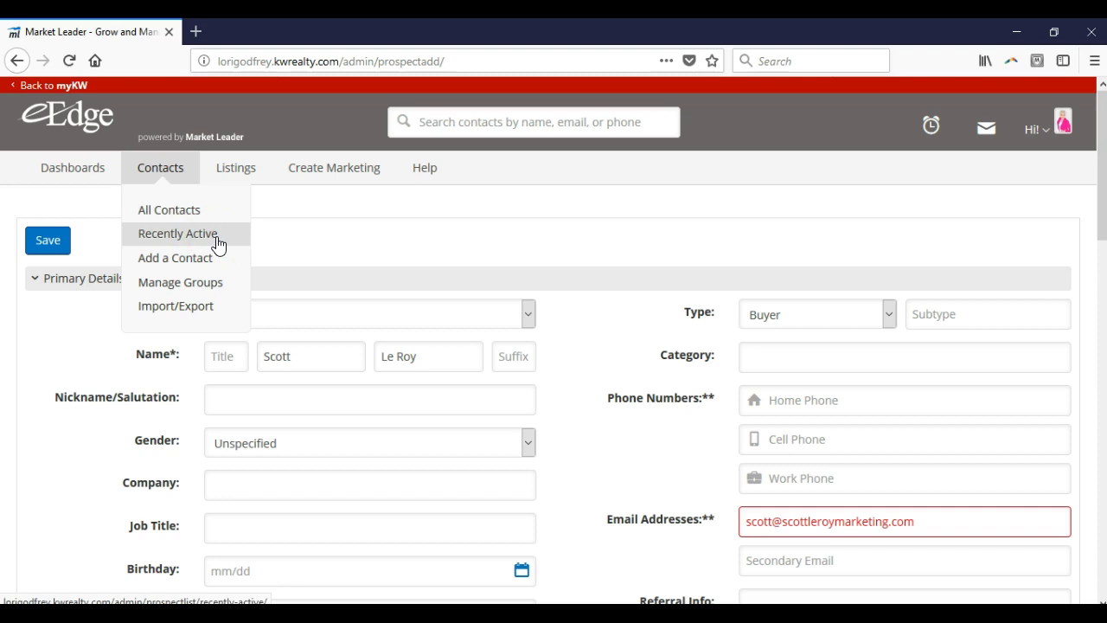
click(222, 265)
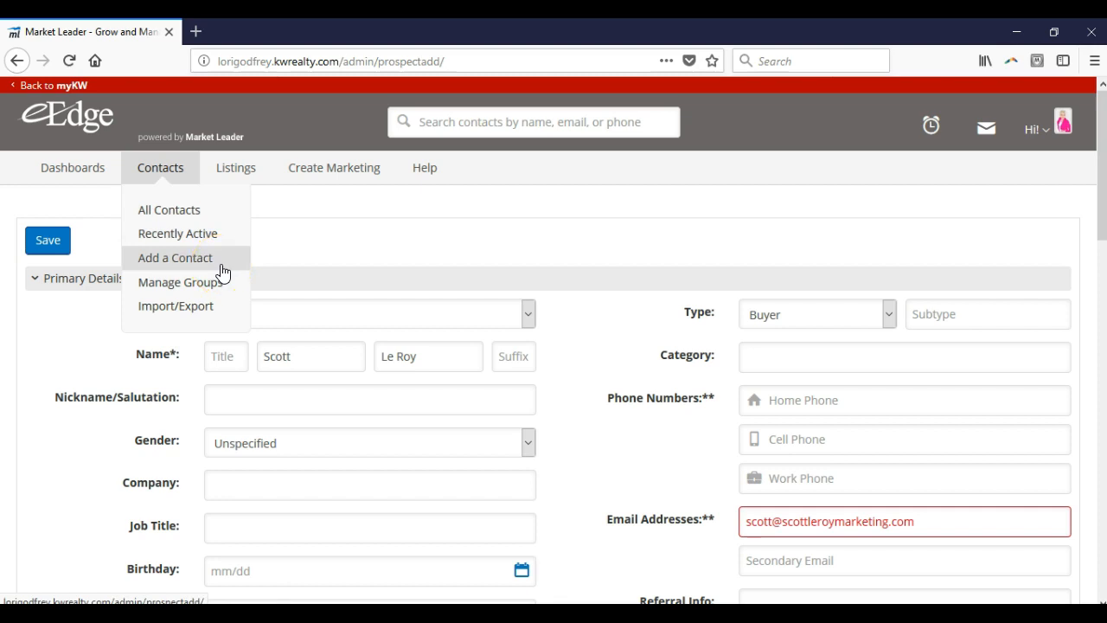
click(215, 318)
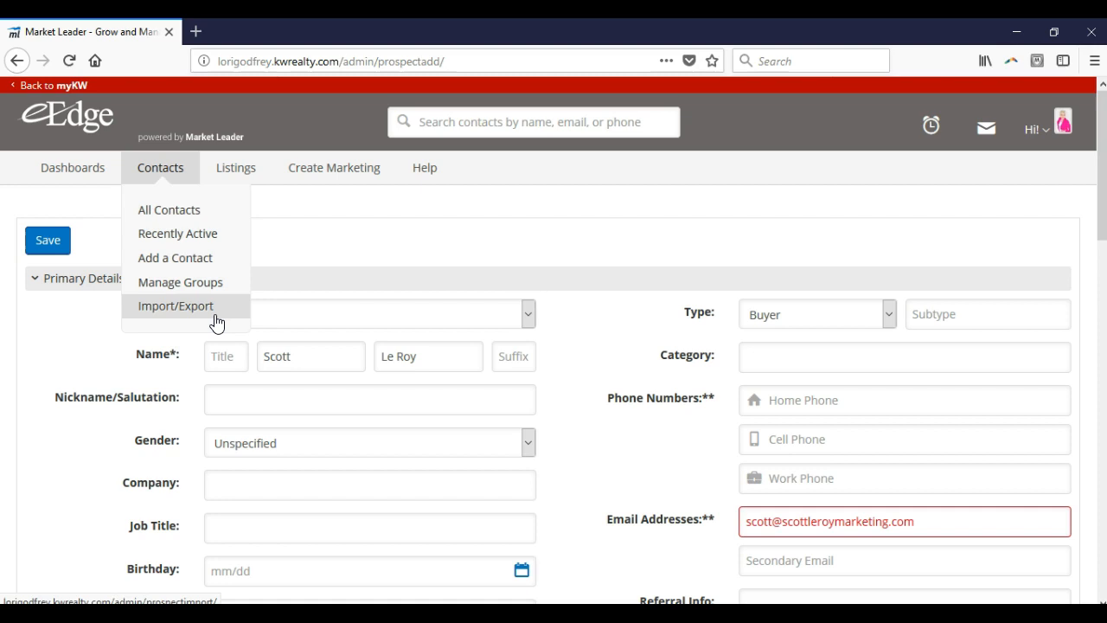
click(223, 288)
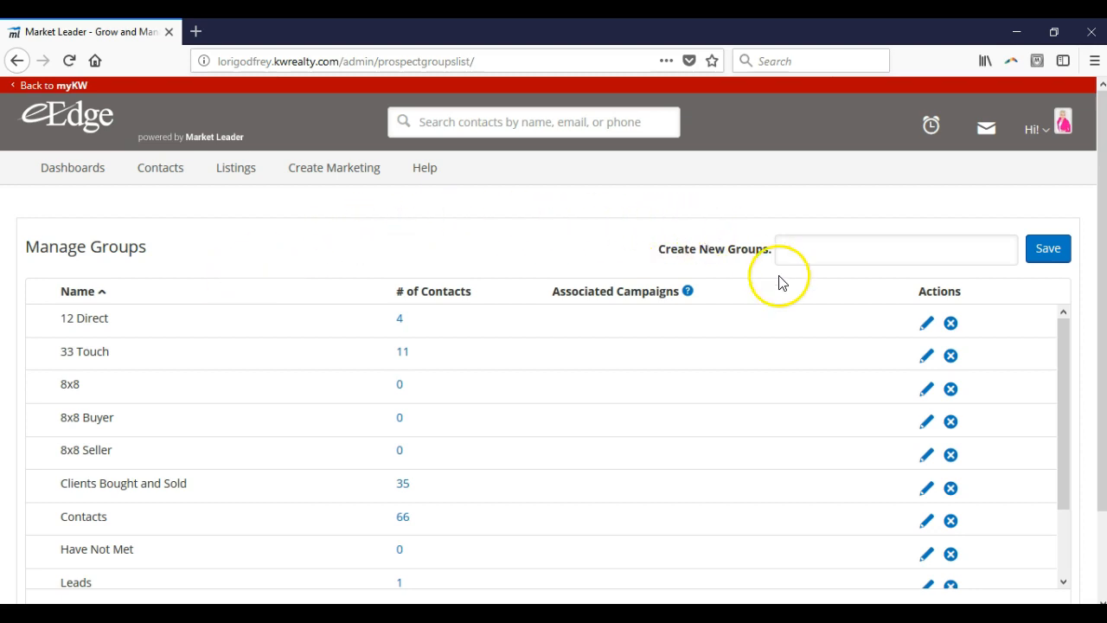
click(806, 249)
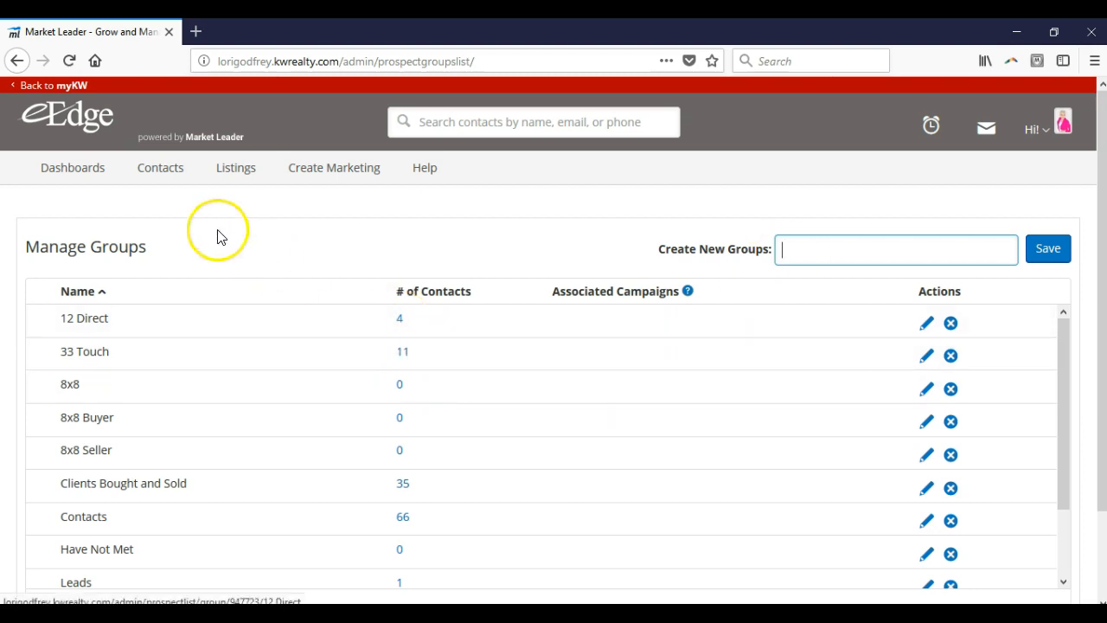
Step: Open the All Contacts list and review the available sorting options
mouse_move(177, 180)
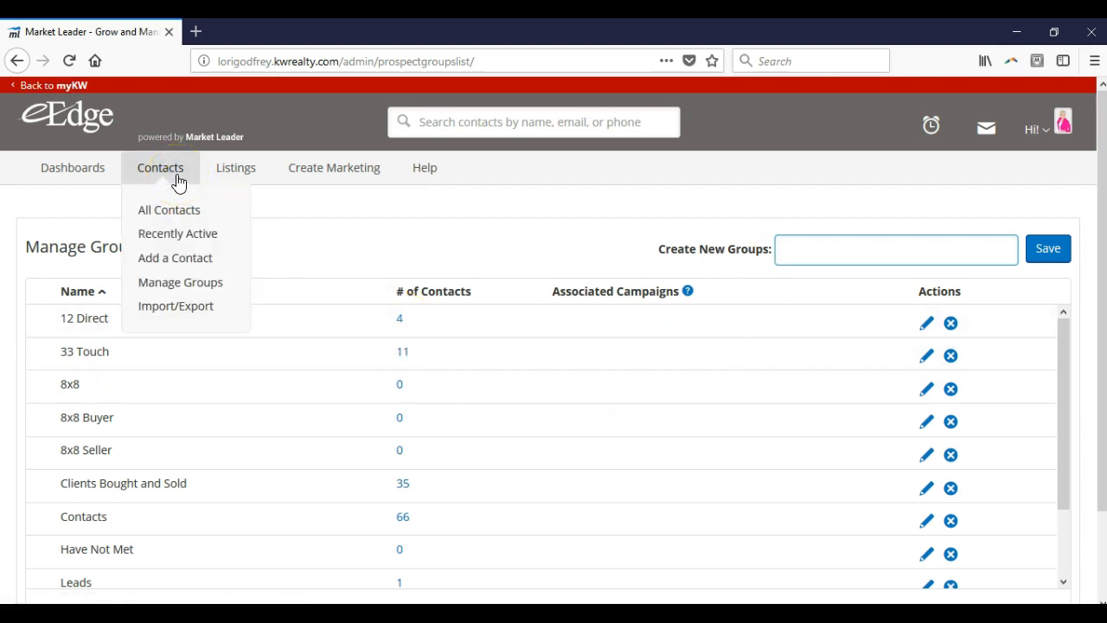
click(184, 220)
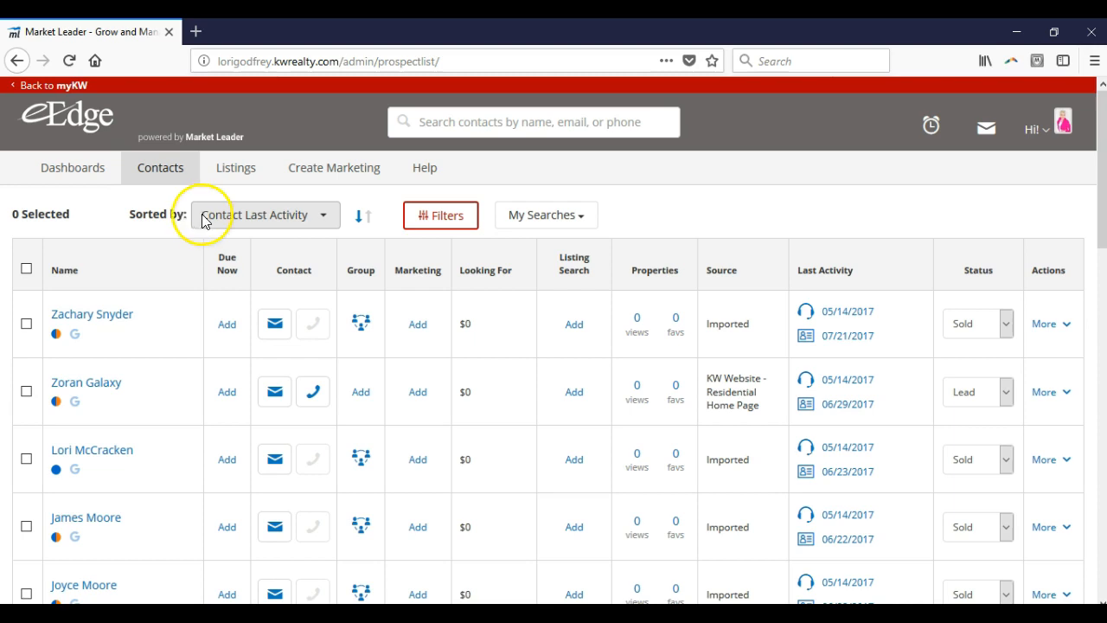
click(279, 214)
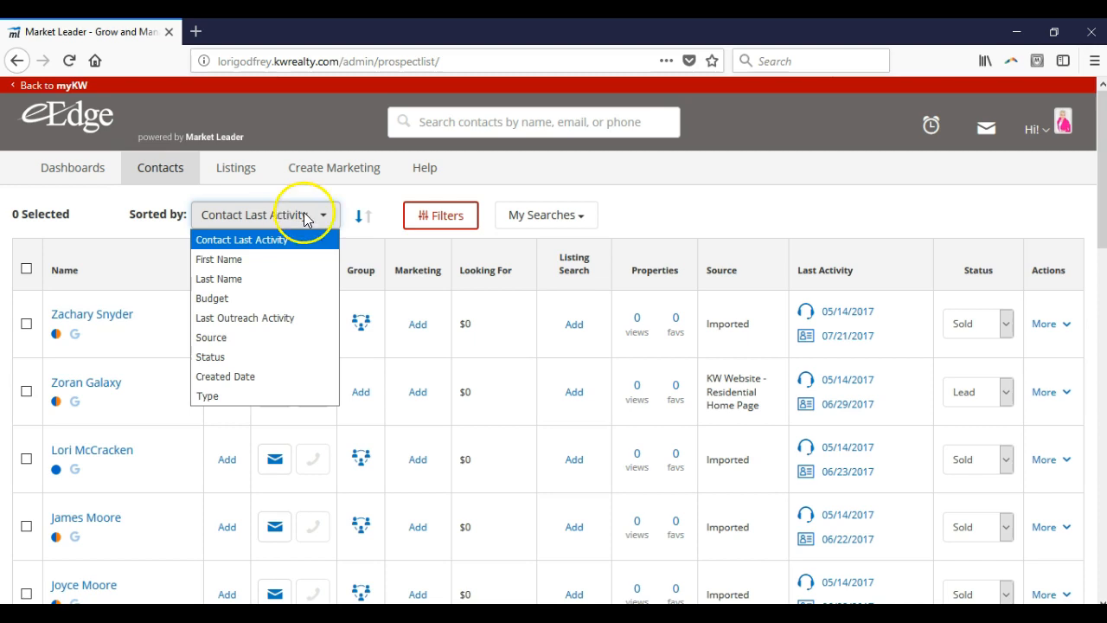
click(378, 225)
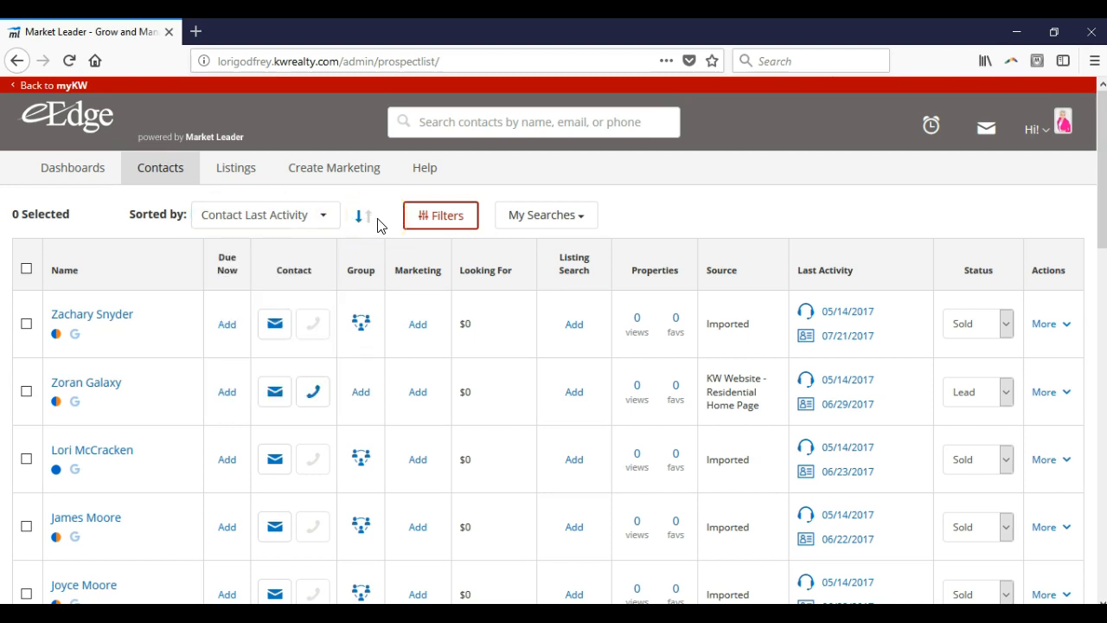
Step: Examine the Contact Search Filters, including the Status and Email Address Status options, and close them without searching
click(420, 216)
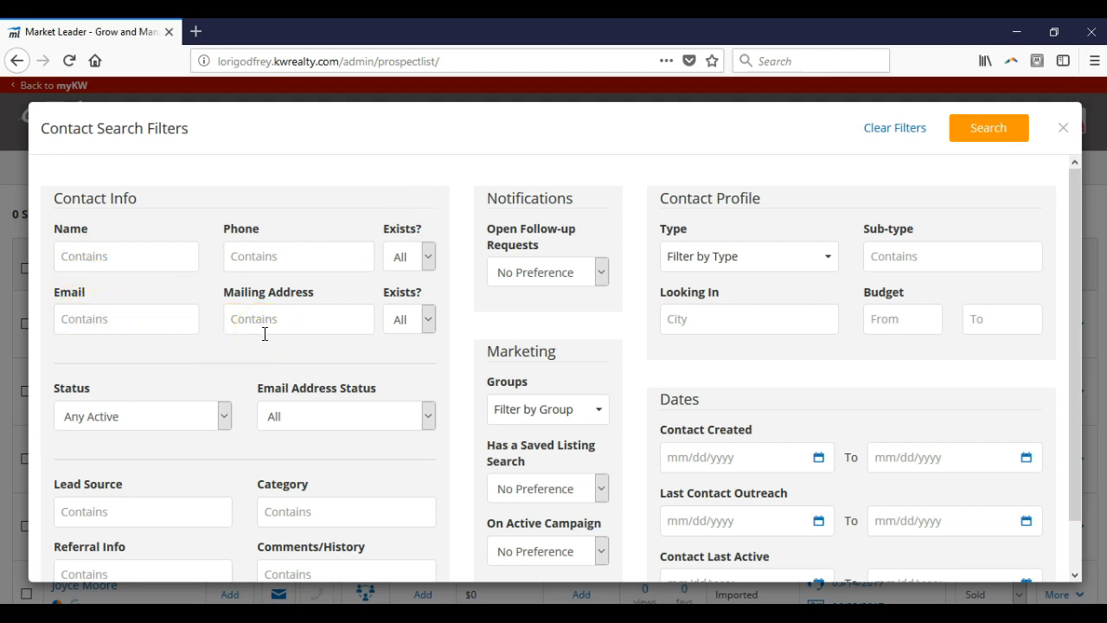
click(187, 416)
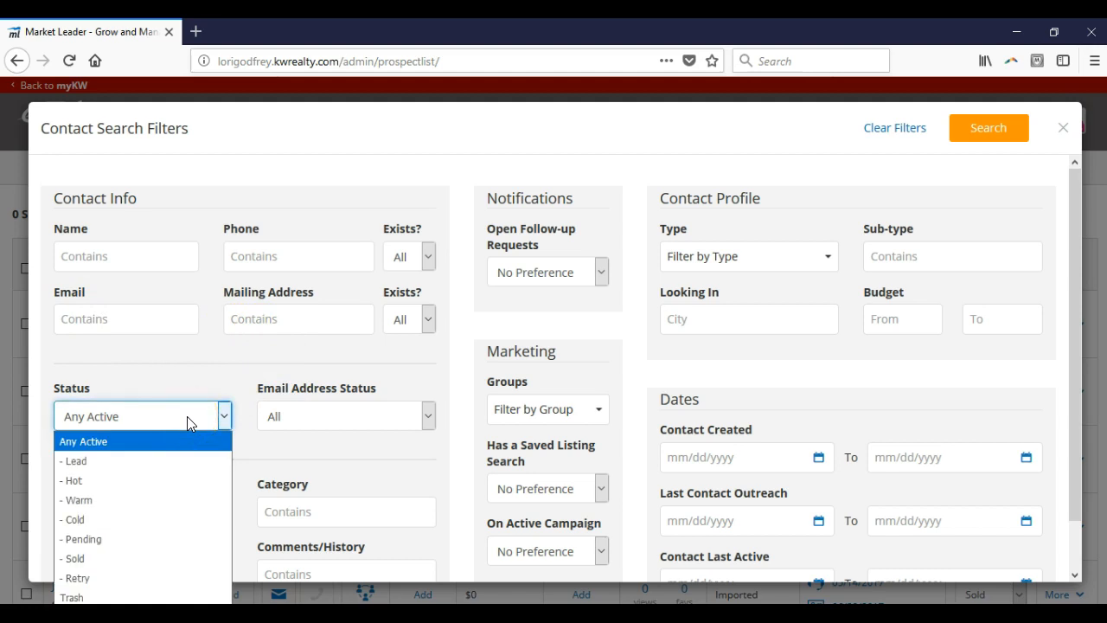
click(342, 417)
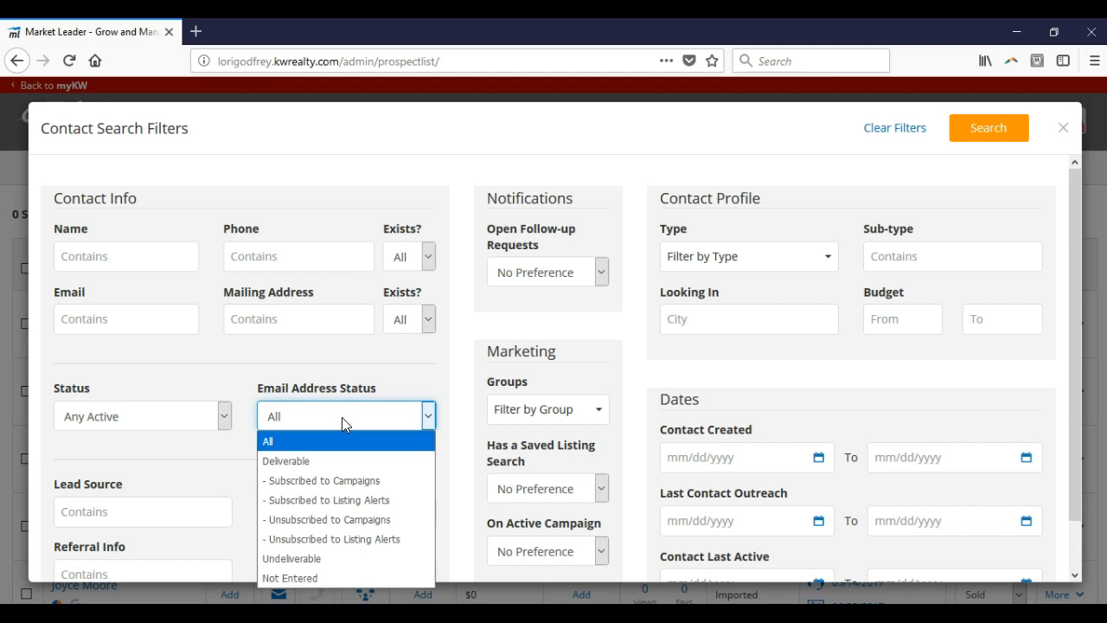
click(396, 386)
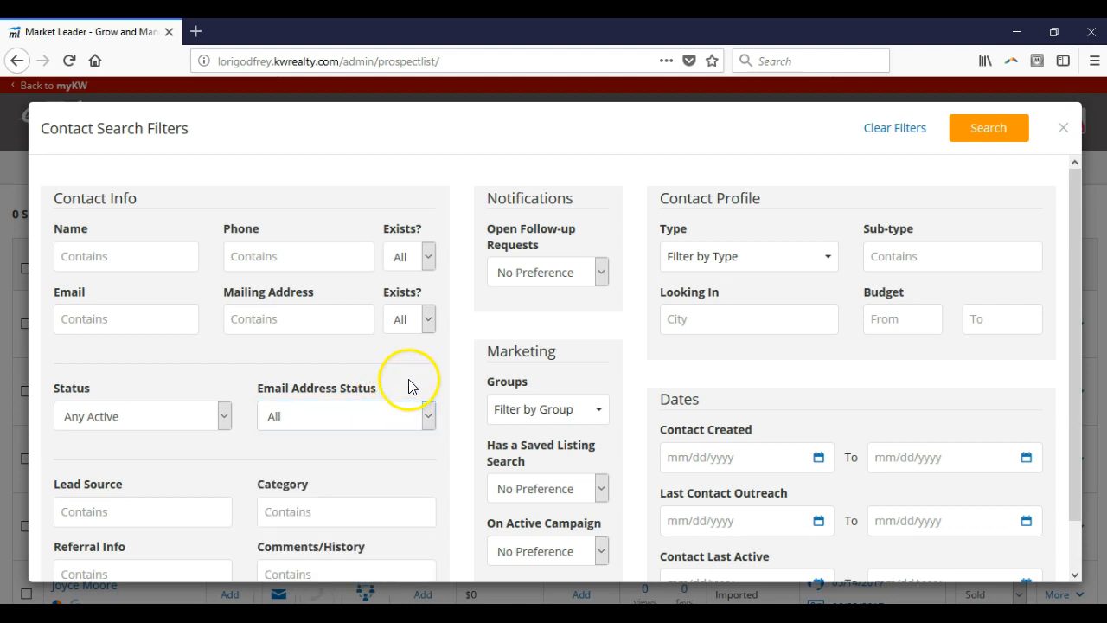
scroll(421, 407, down, 1)
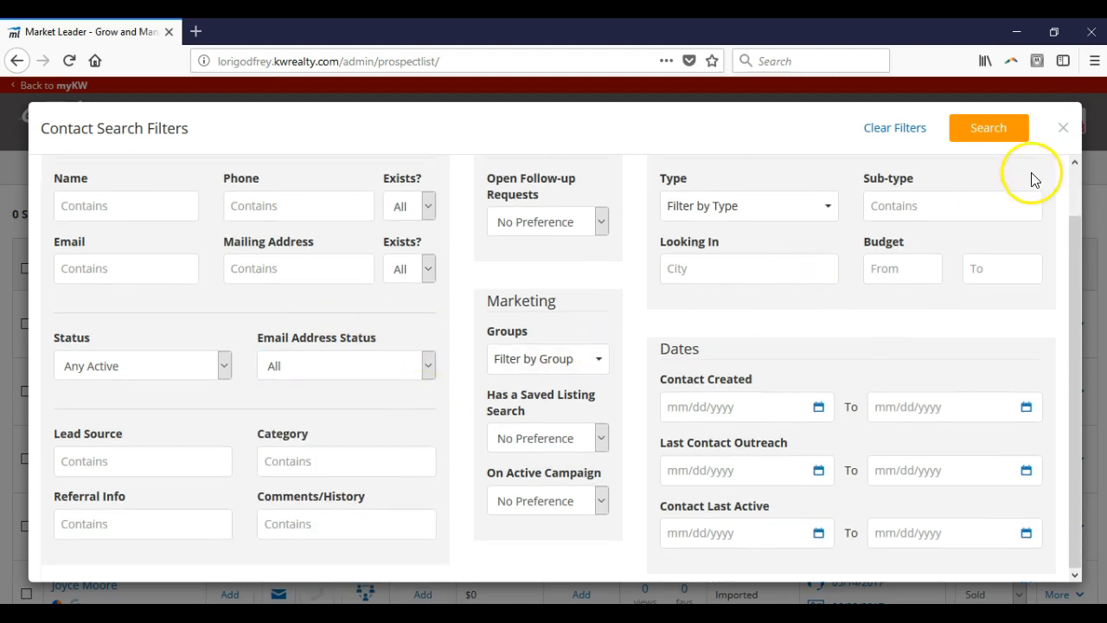
click(1065, 128)
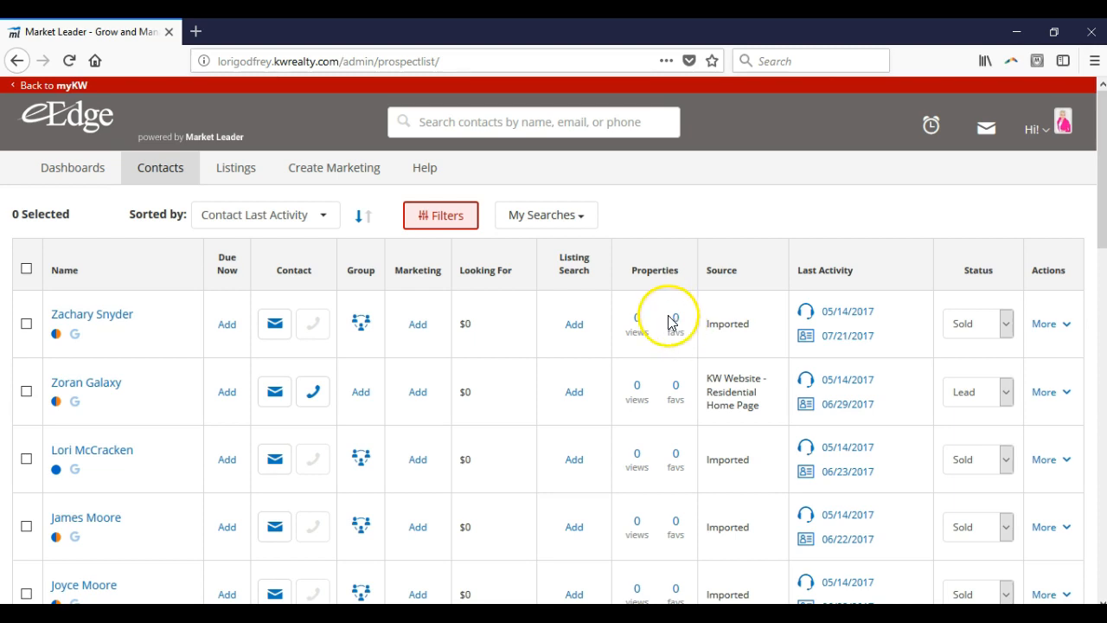
Step: Prepare a bulk update that adds the first listed contact to the 33 Touch group, and cancel it without applying
click(25, 325)
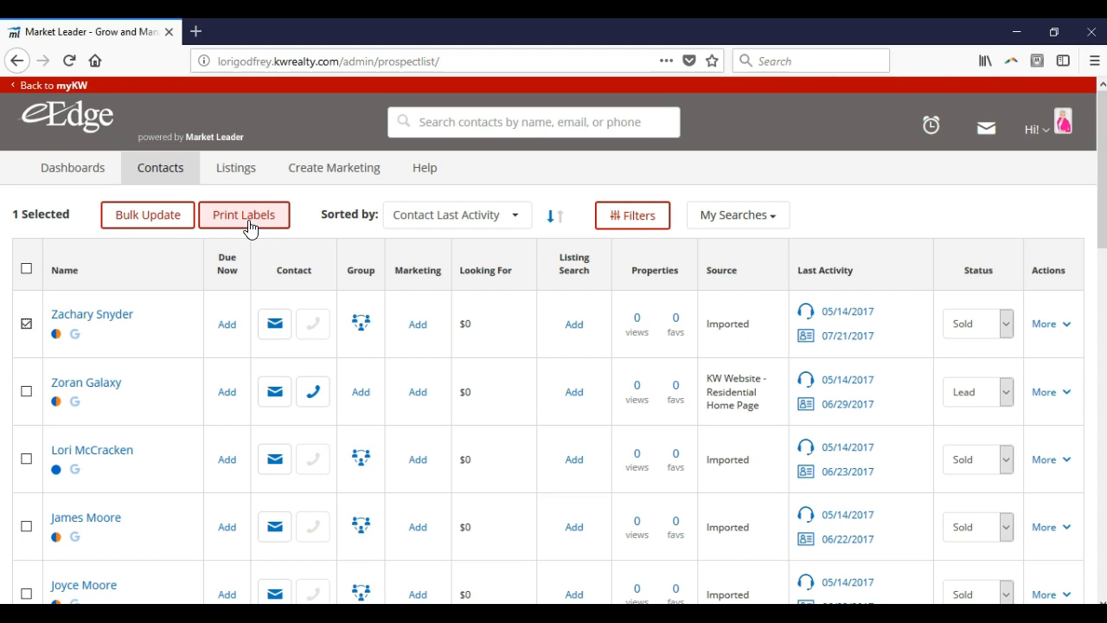
click(184, 223)
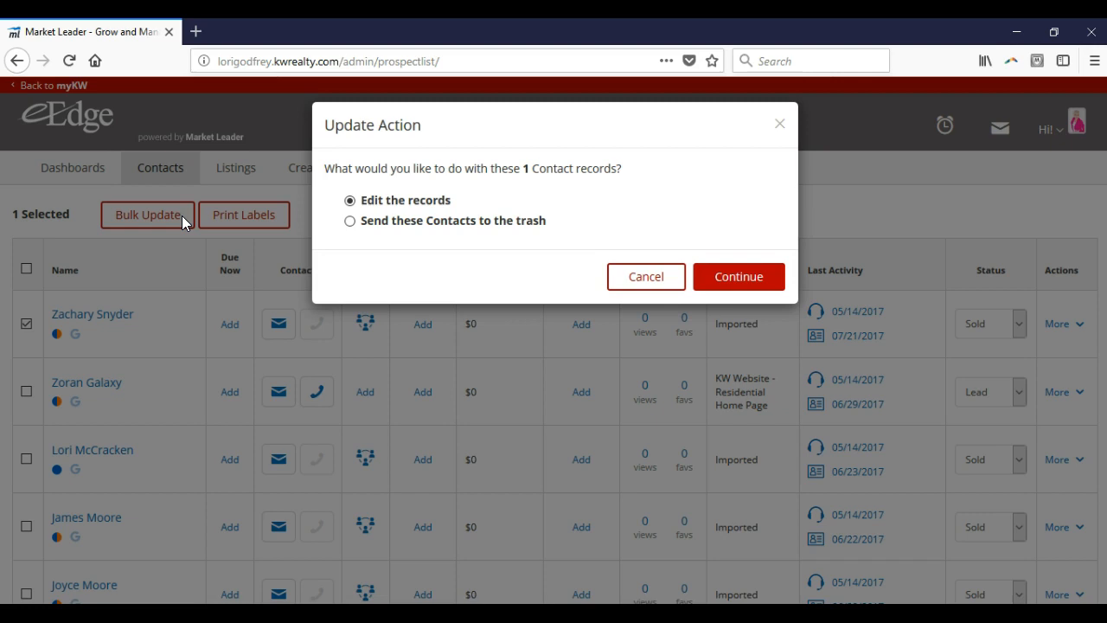
click(710, 277)
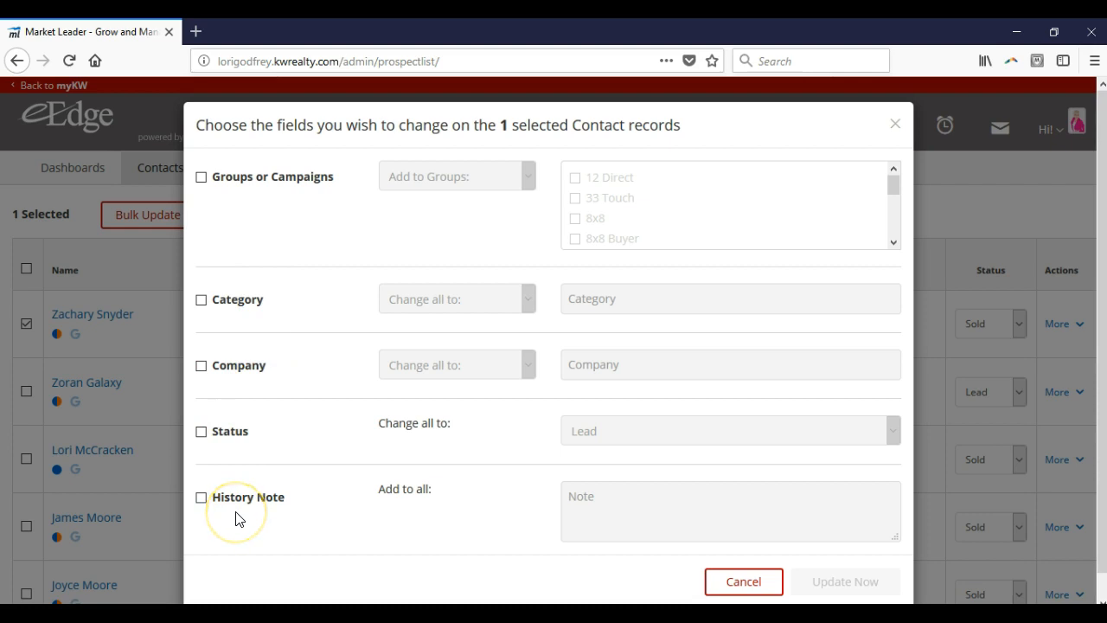
click(203, 179)
click(435, 177)
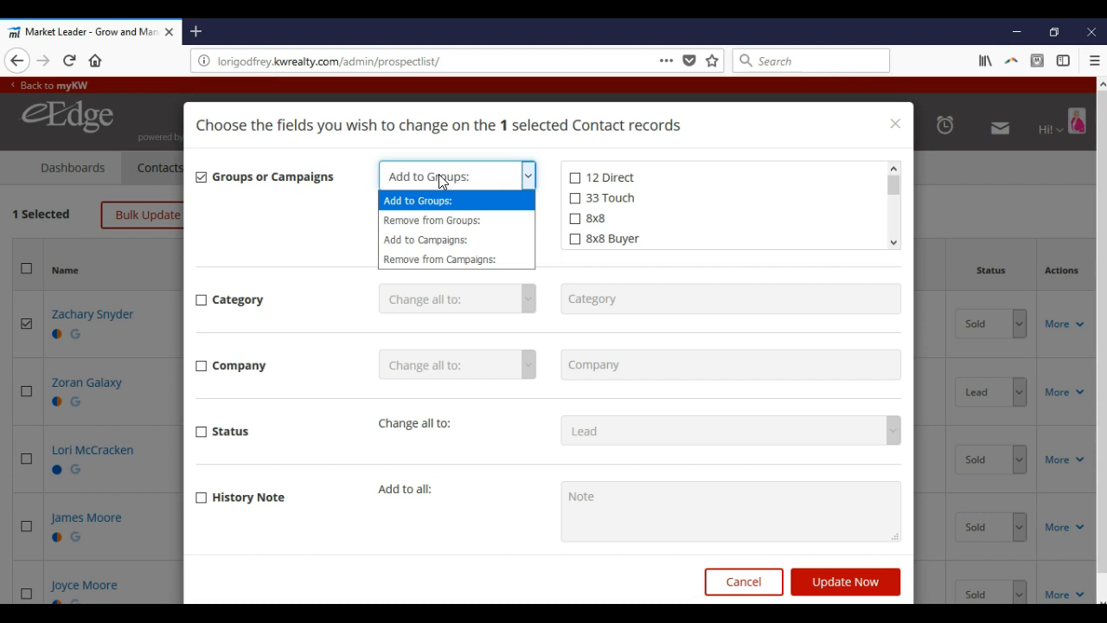
click(575, 199)
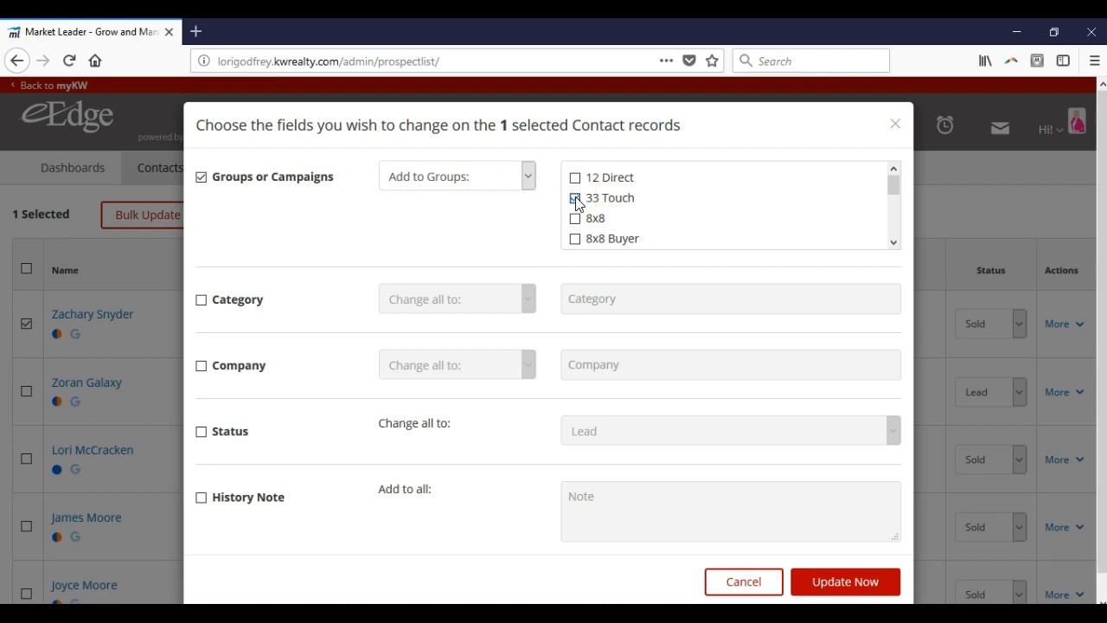
click(822, 591)
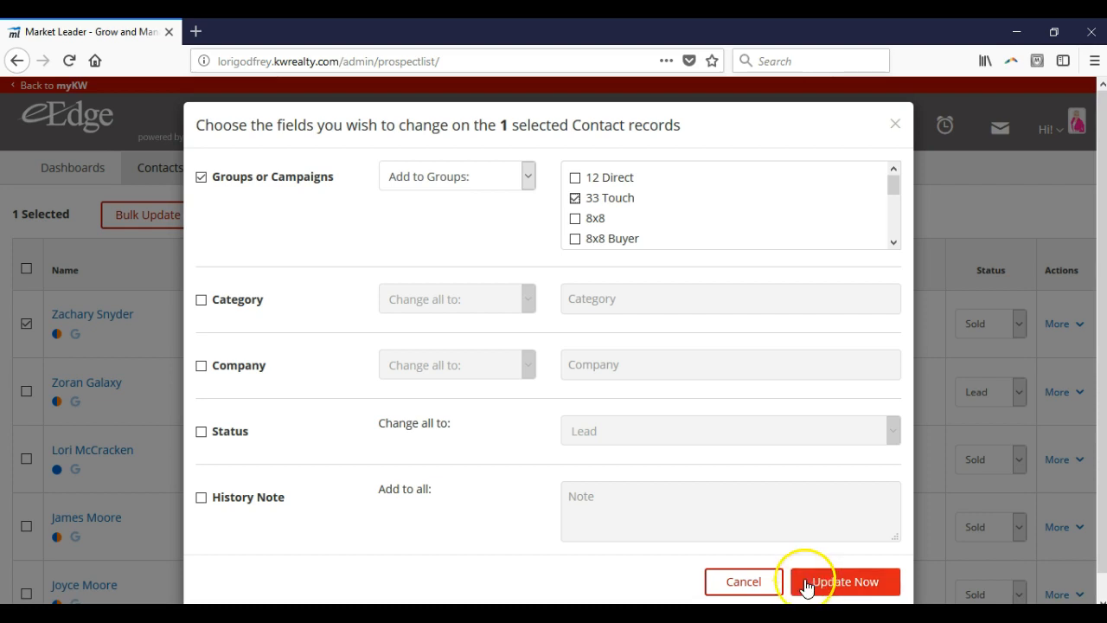
click(752, 588)
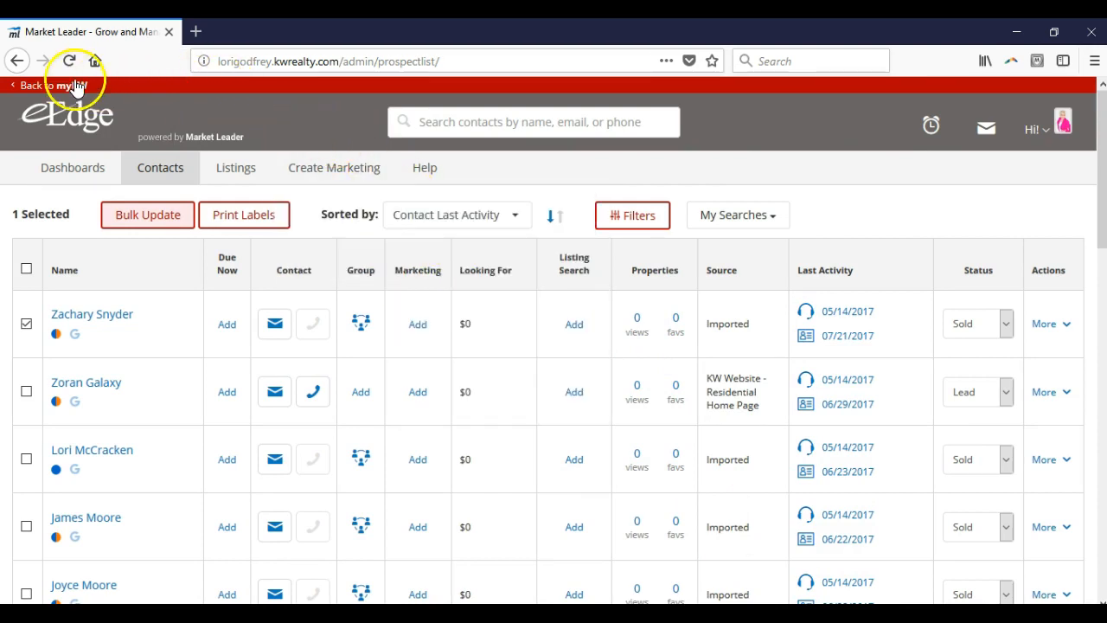
mouse_move(49, 180)
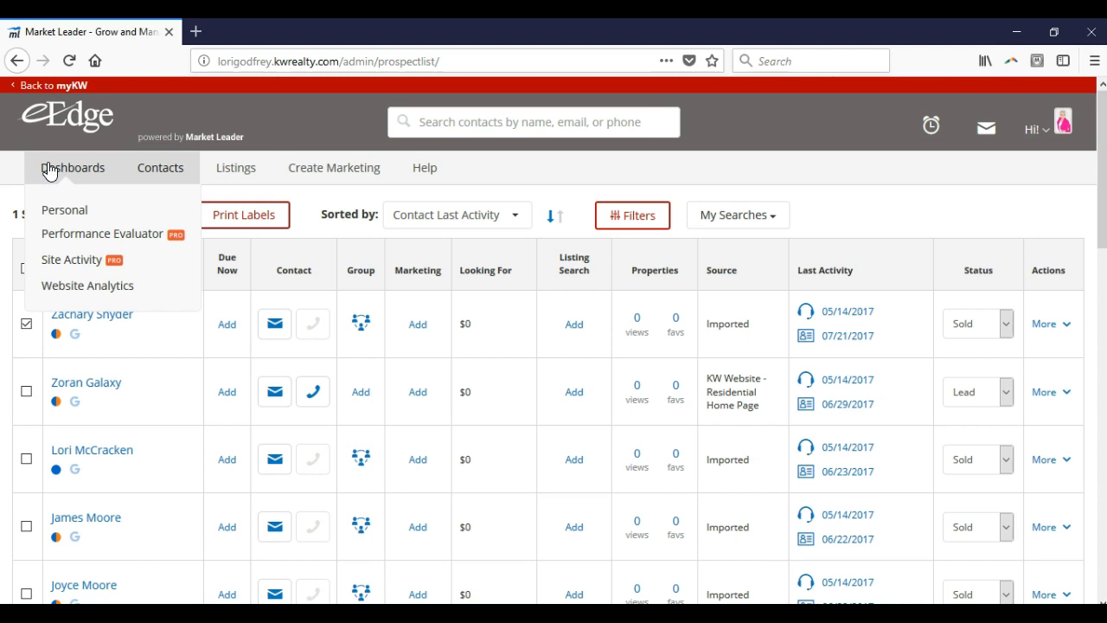
click(153, 173)
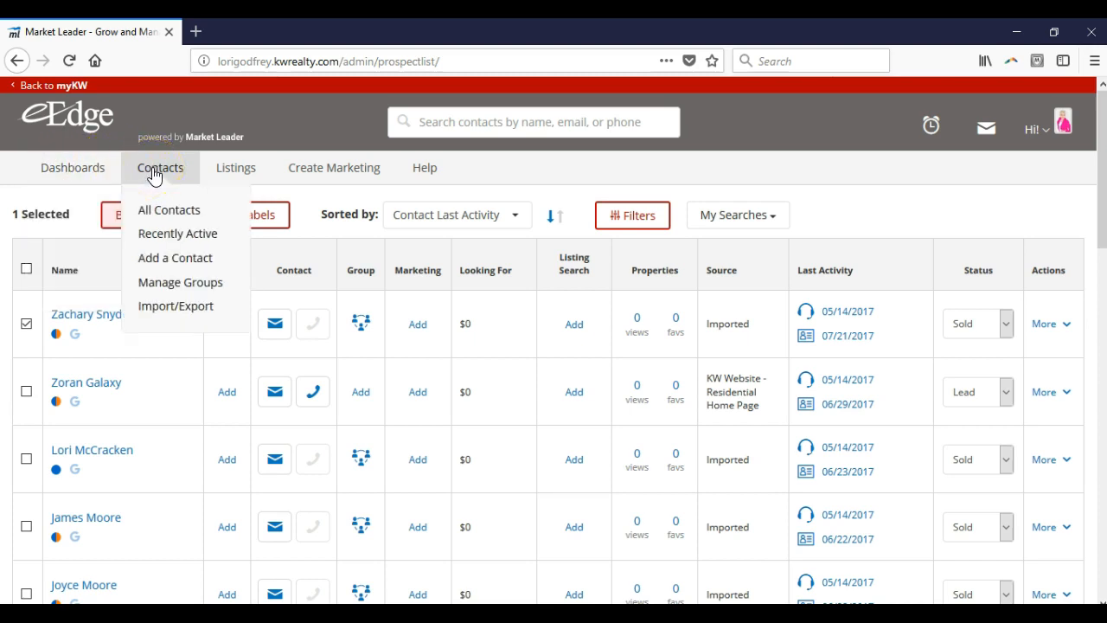
click(234, 170)
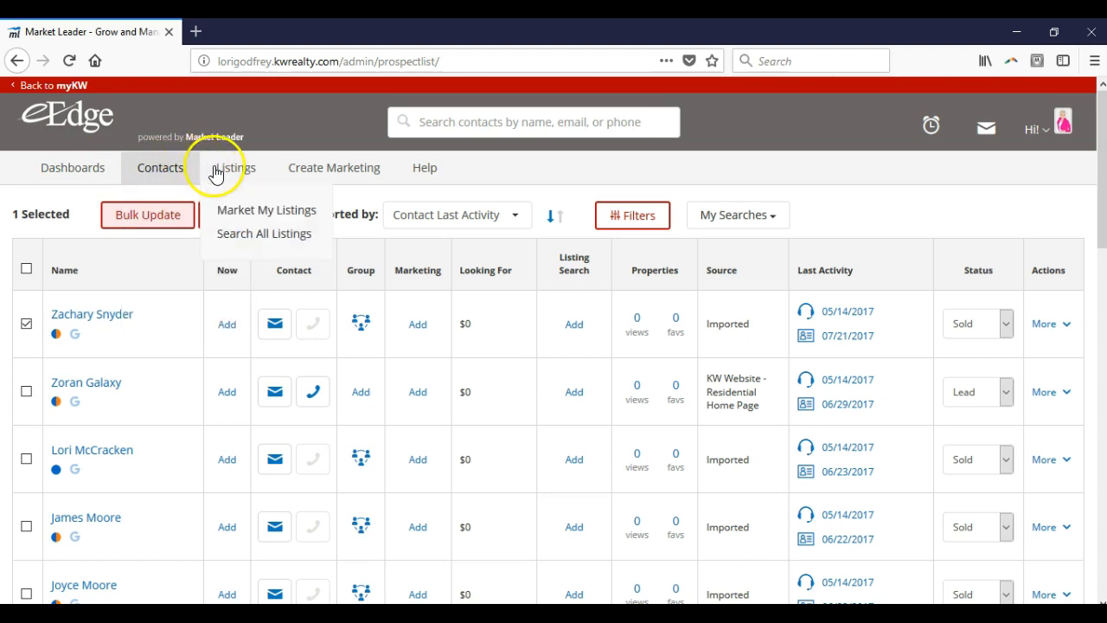
click(280, 169)
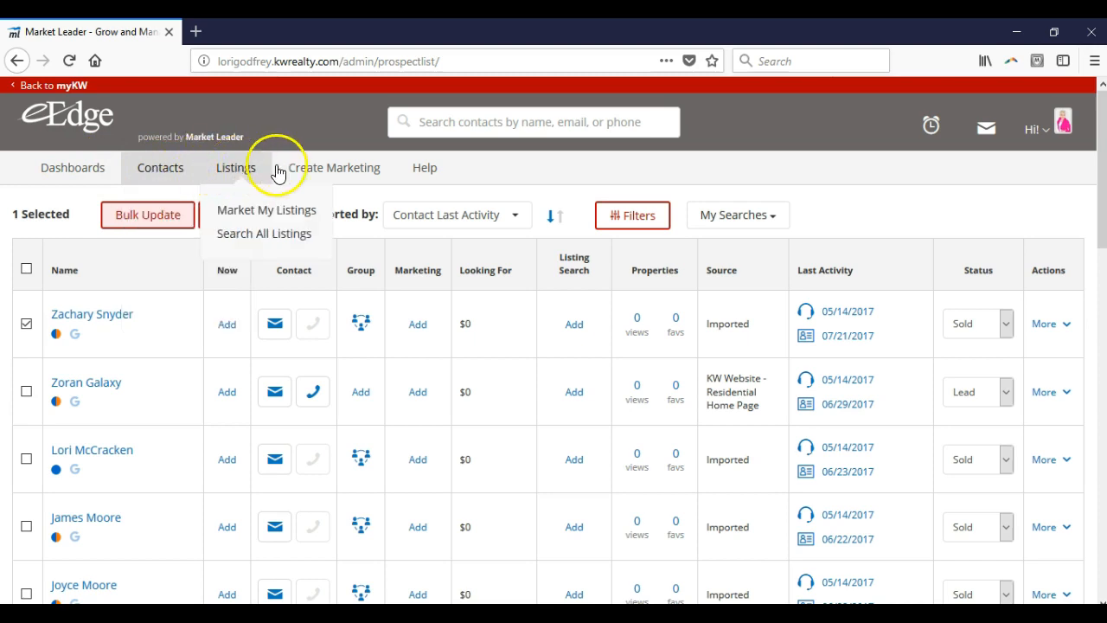
click(320, 167)
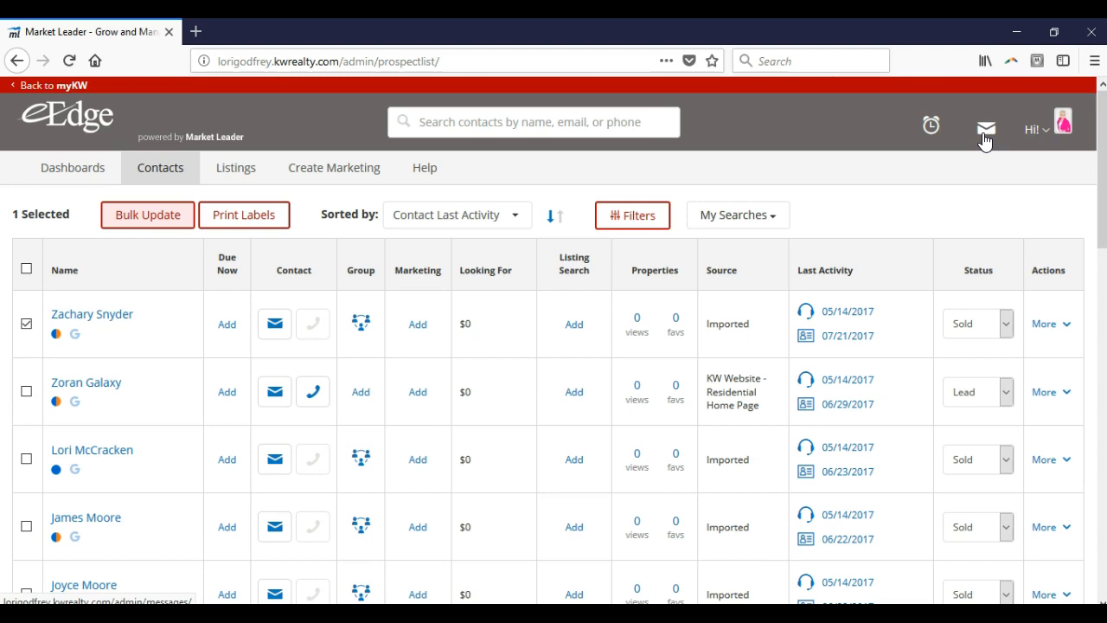
Step: Open the My Account settings from the account administration options
click(1029, 140)
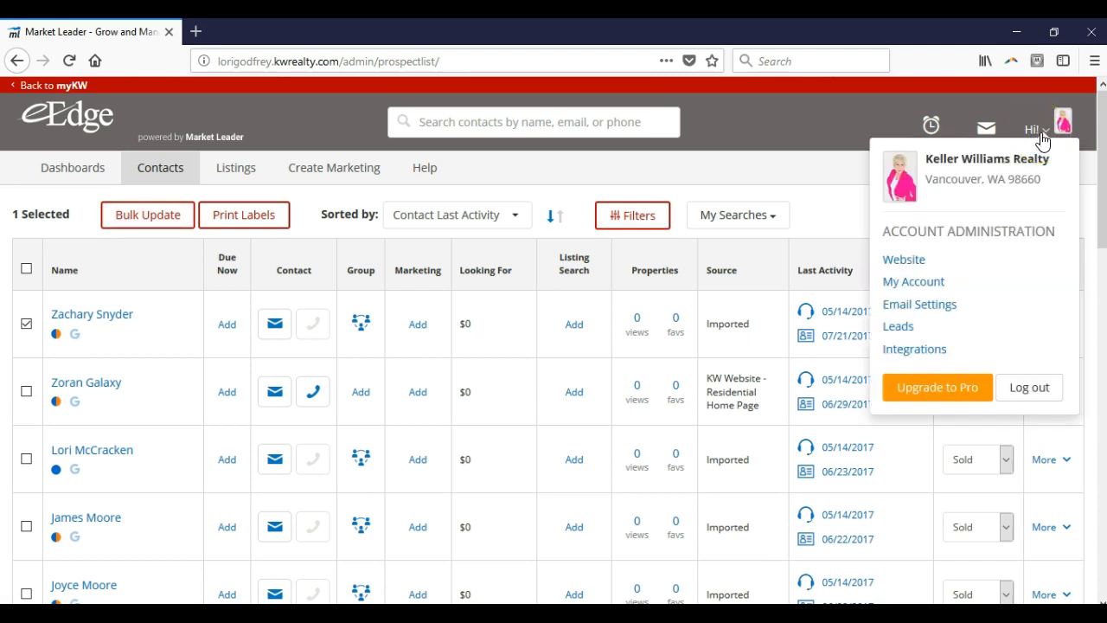
click(913, 282)
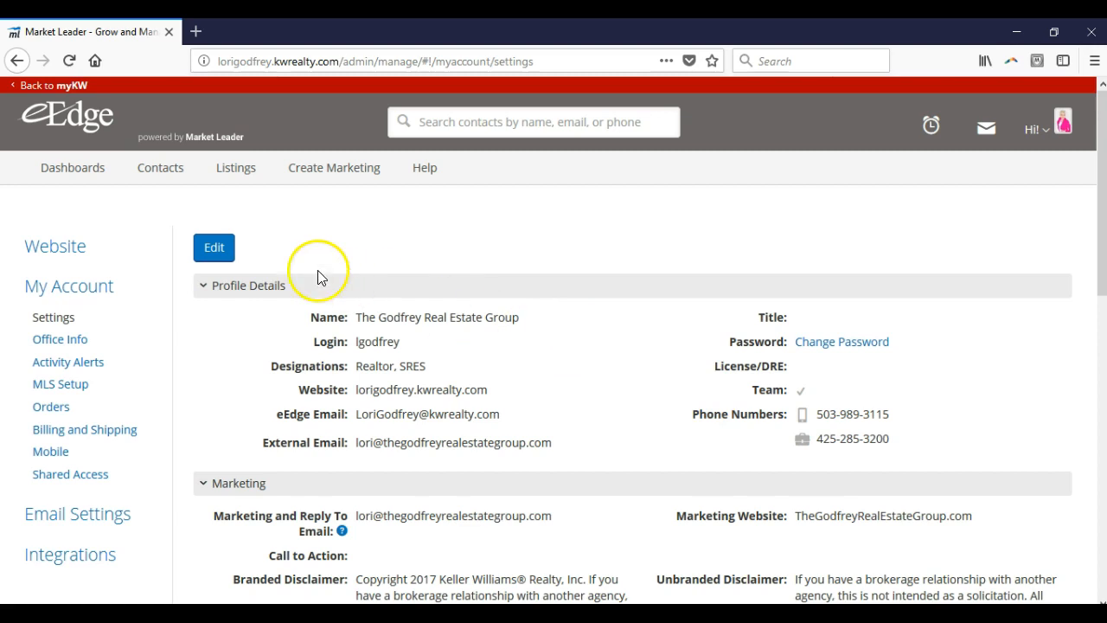
Step: Open the account profile for editing and check the available Marketing and Reply To Email choices
click(215, 248)
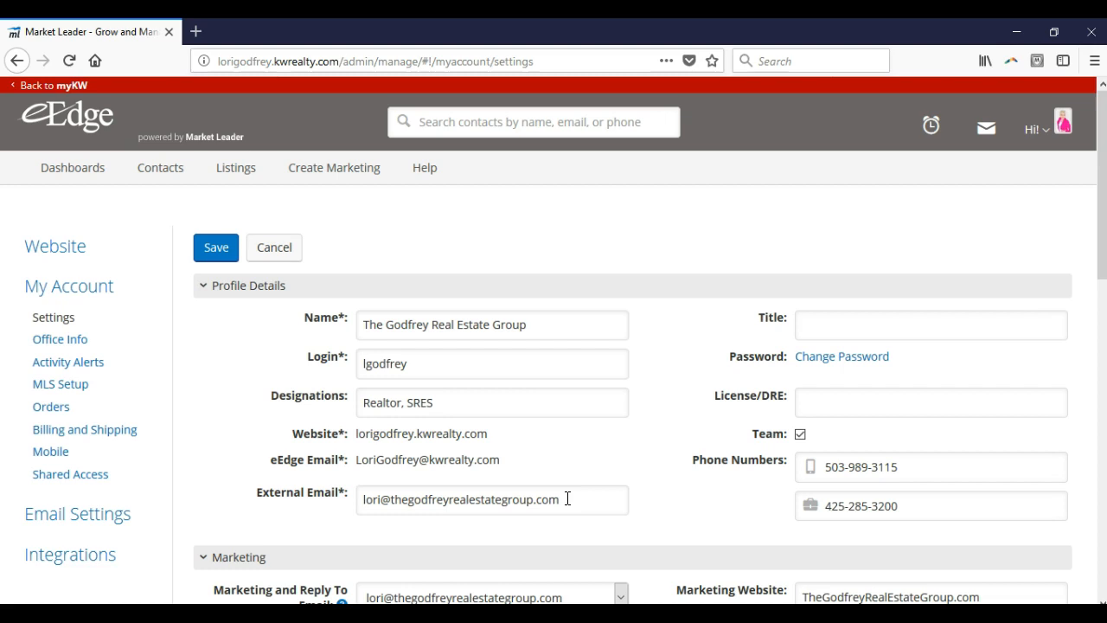
scroll(589, 435, down, 4)
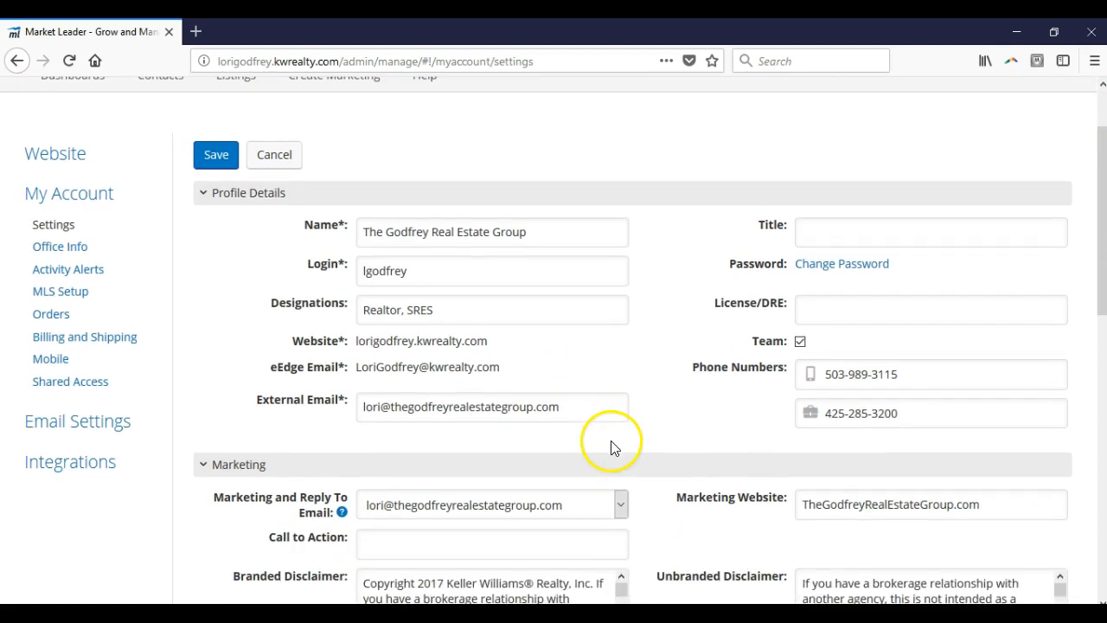
click(621, 413)
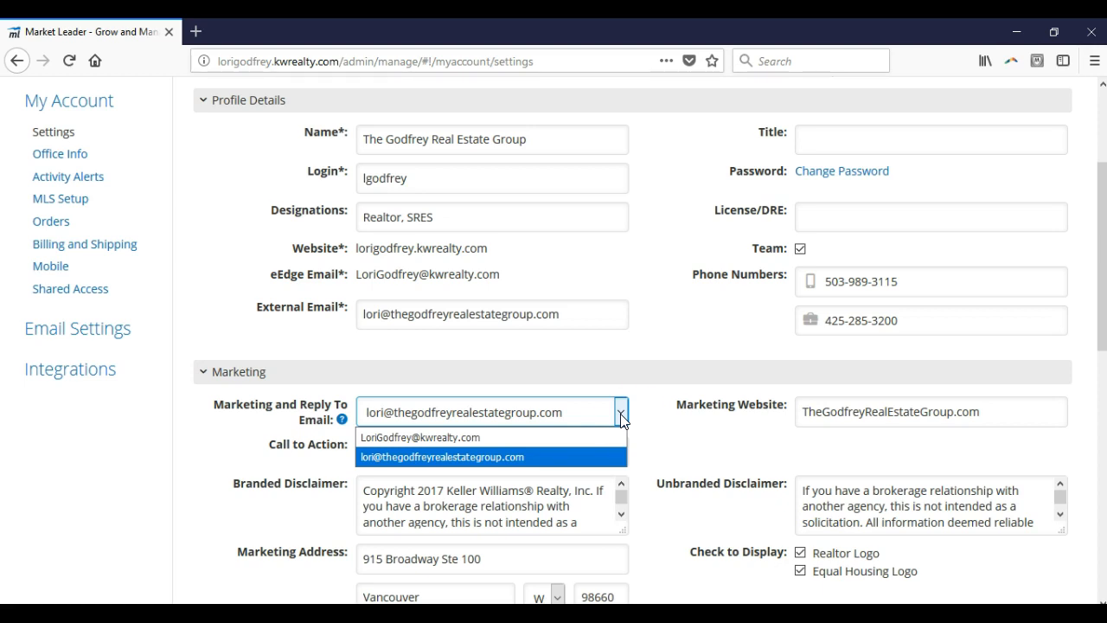
click(741, 423)
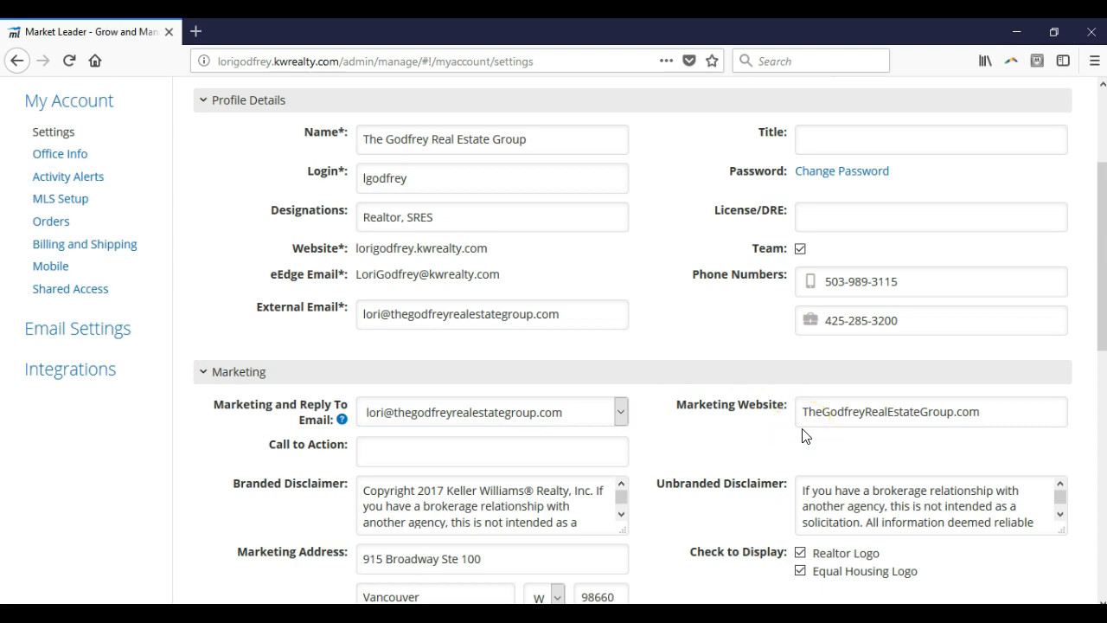
Step: Review the remaining Marketing fields through the My Mobile App link, and save the account profile
click(655, 523)
scroll(653, 524, down, 2)
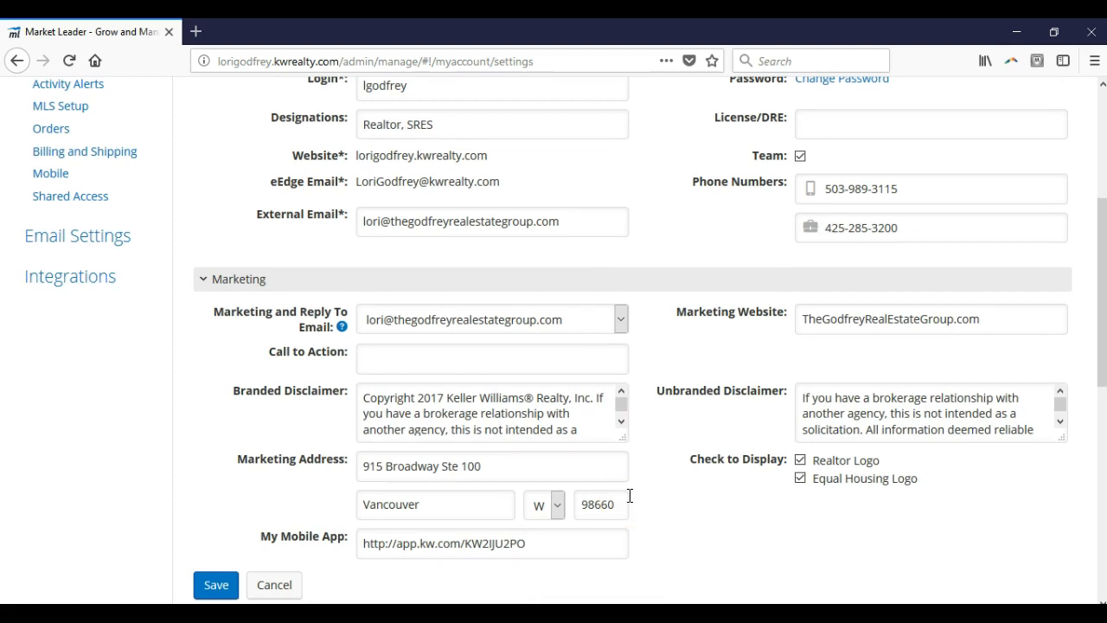
click(581, 547)
click(201, 586)
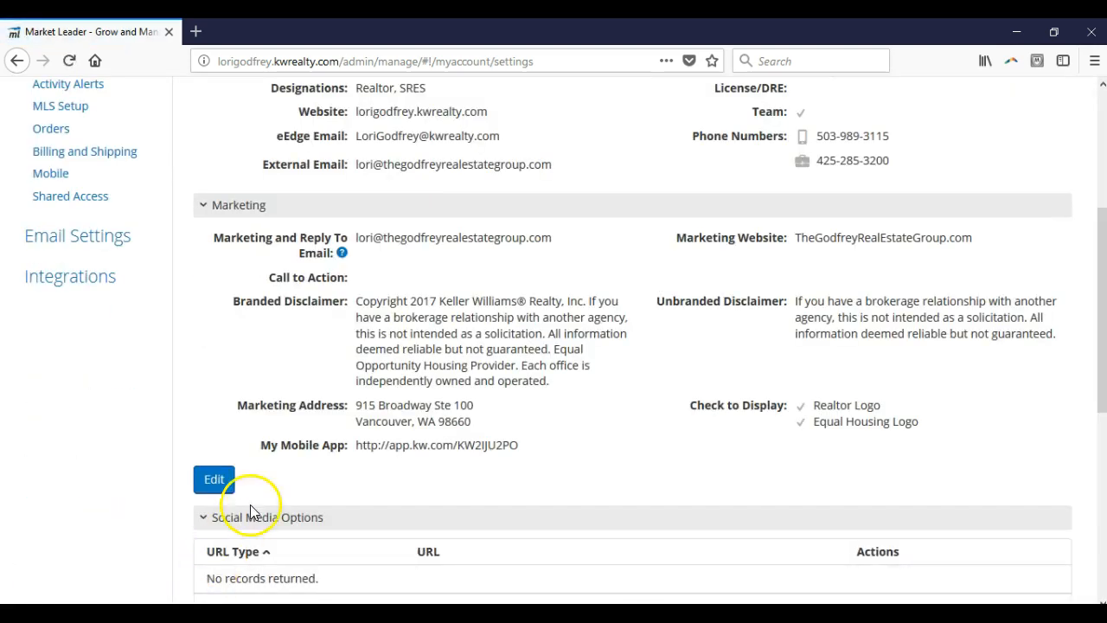
Step: Examine the Social Media Options and the website image, marketing image and marketing logo in the account settings
scroll(284, 470, down, 3)
scroll(285, 465, down, 2)
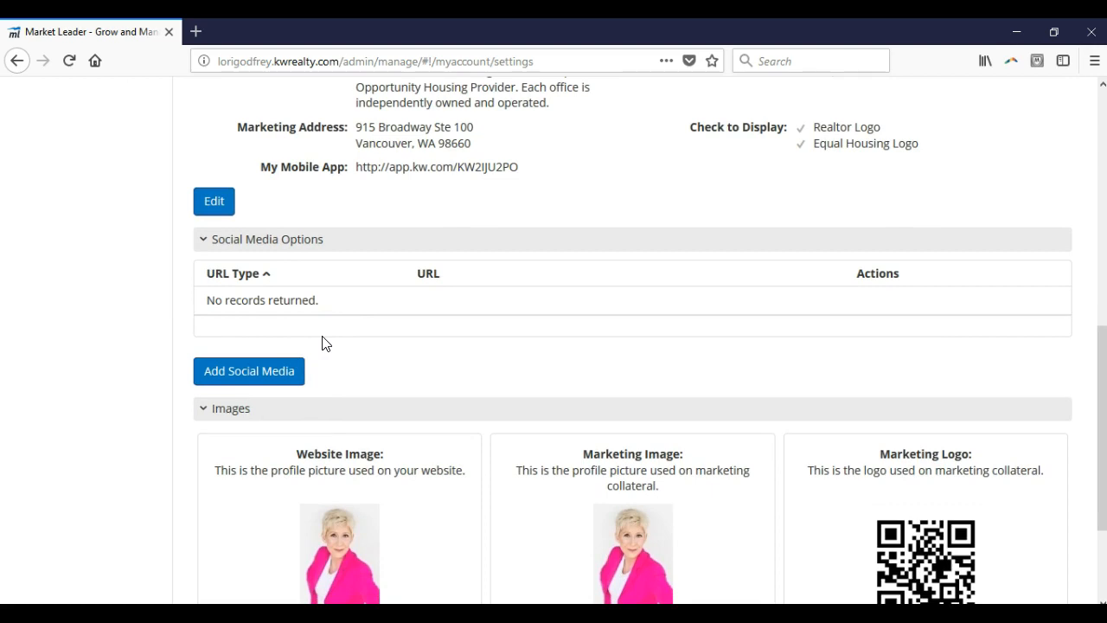
scroll(322, 343, down, 3)
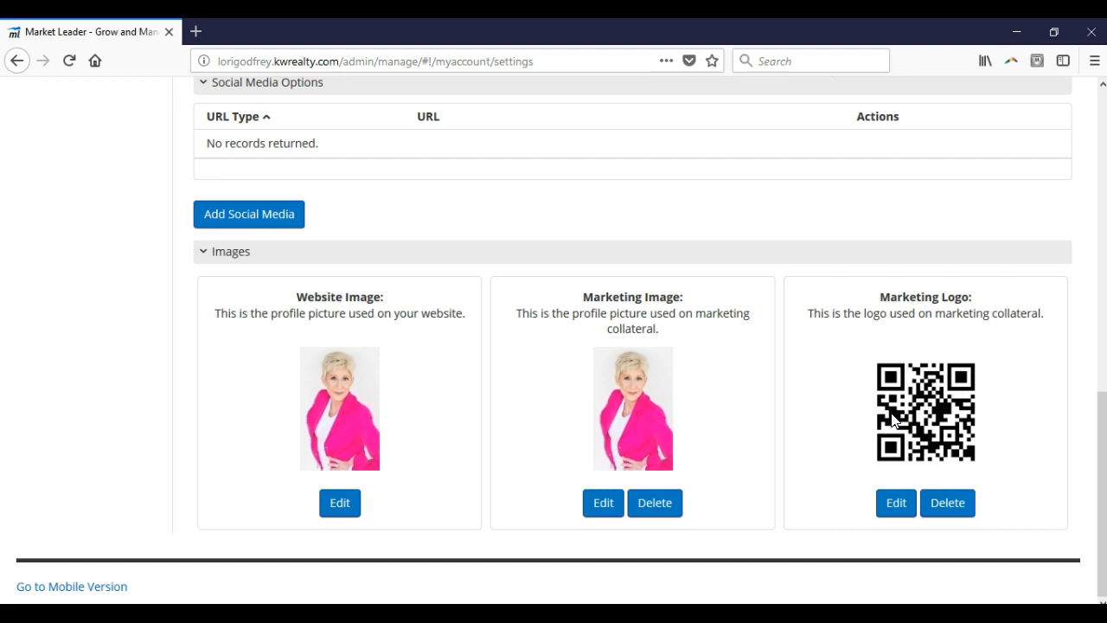
Step: Check the upload requirements for replacing the marketing image, and cancel without choosing a file
click(603, 503)
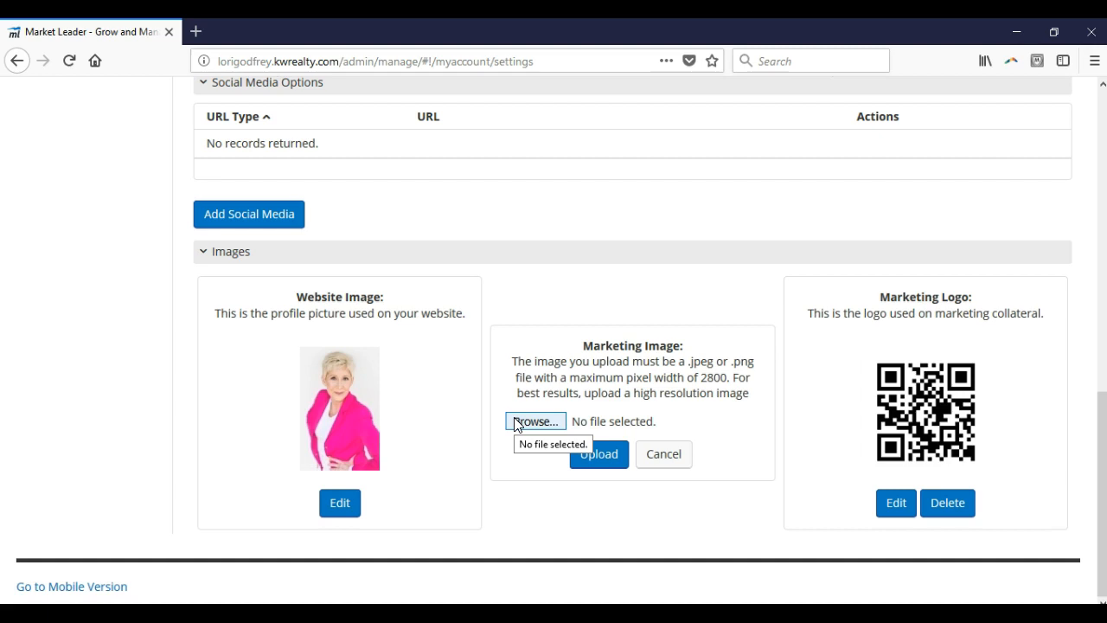
click(662, 455)
Step: Open the Marketing Center and review its Marketing and Design Library links
scroll(623, 417, up, 6)
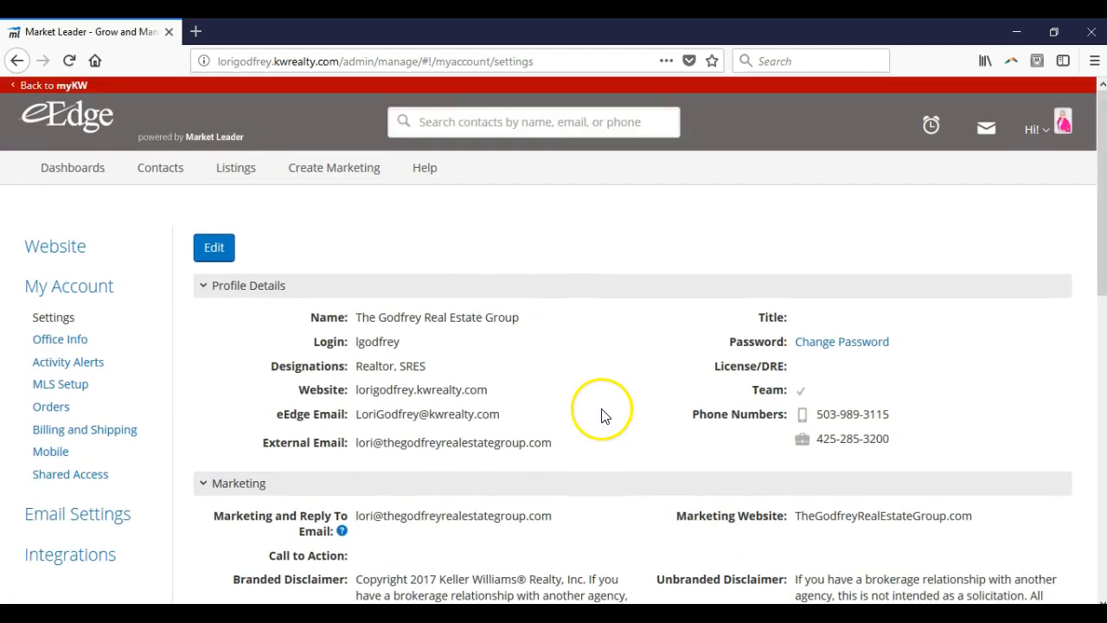
click(374, 184)
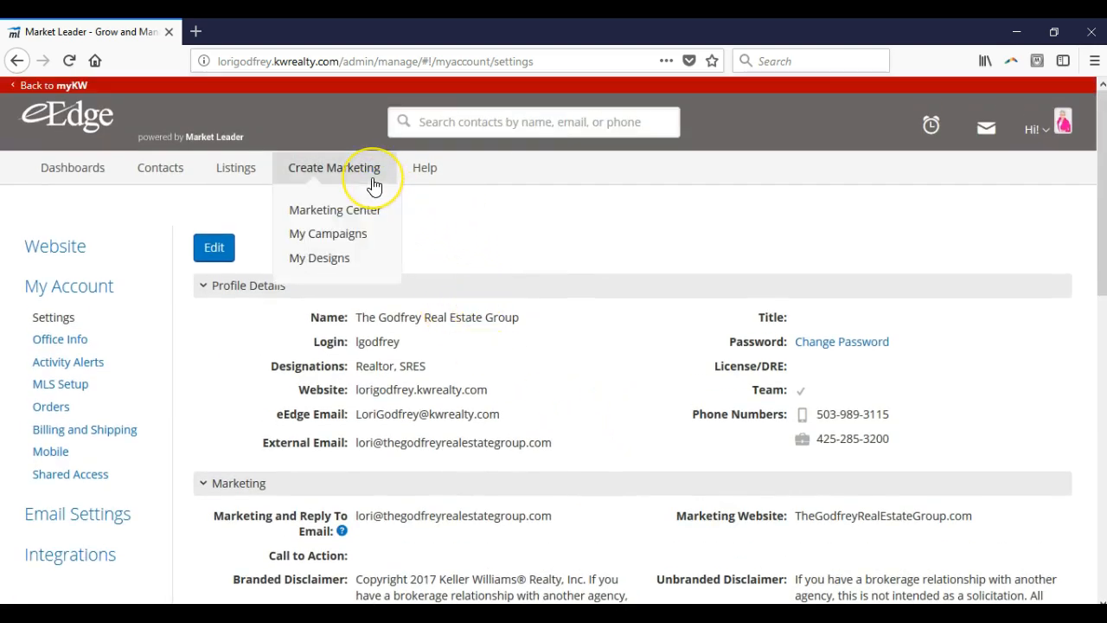
click(368, 223)
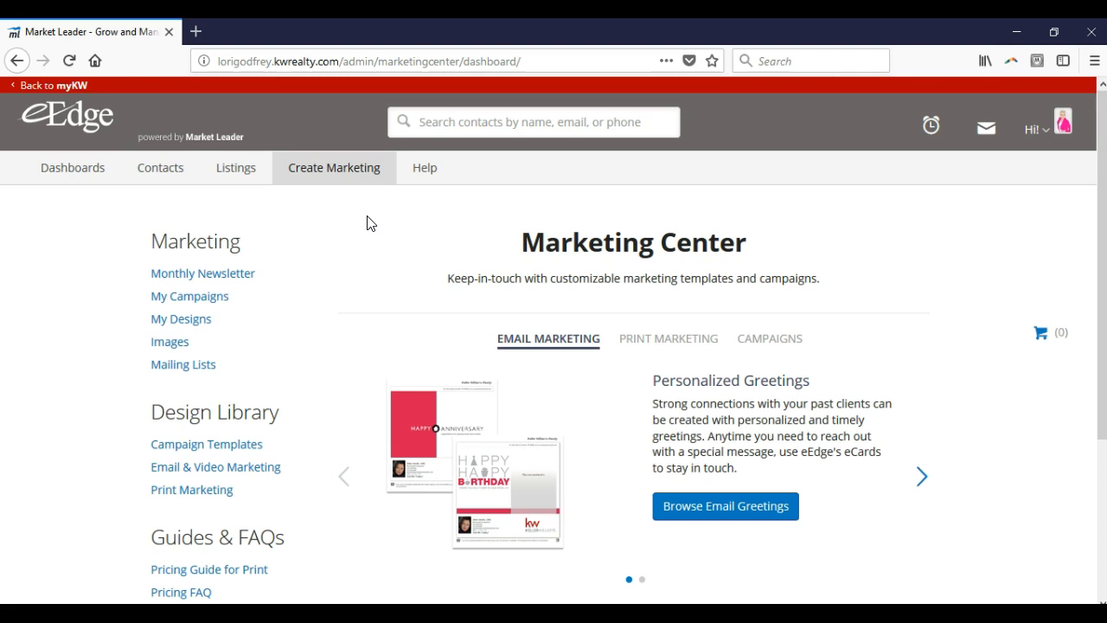
click(234, 297)
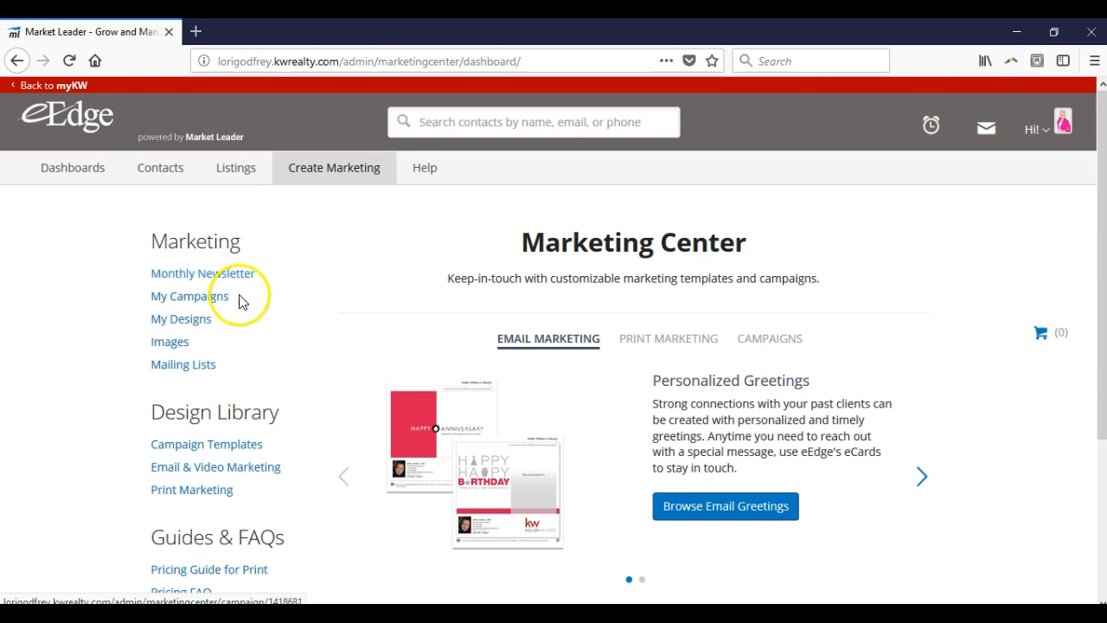
click(212, 327)
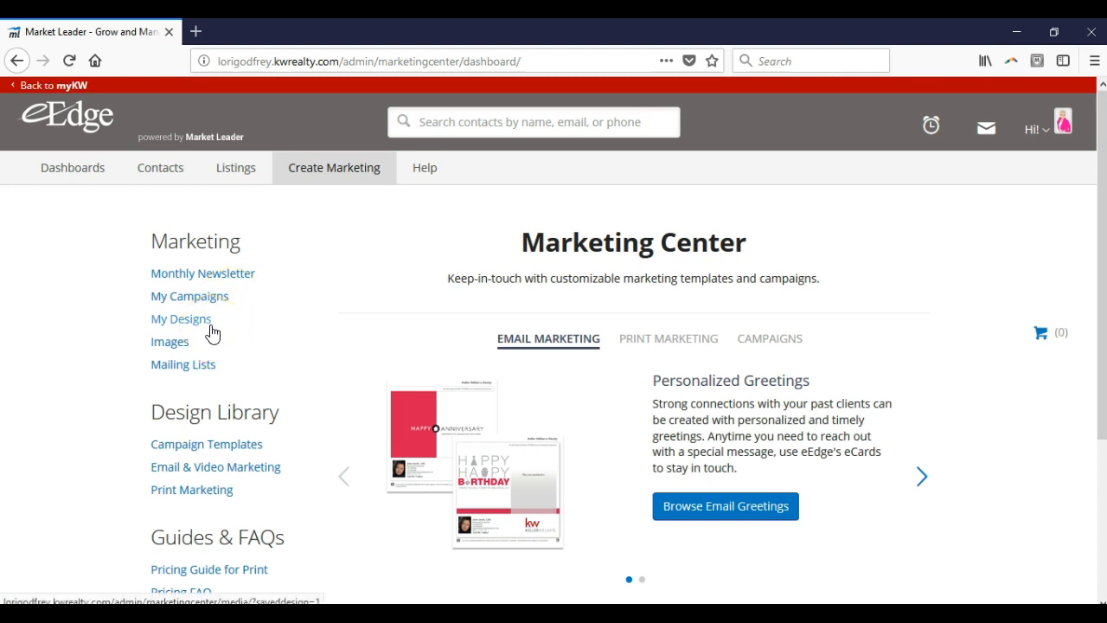
click(212, 331)
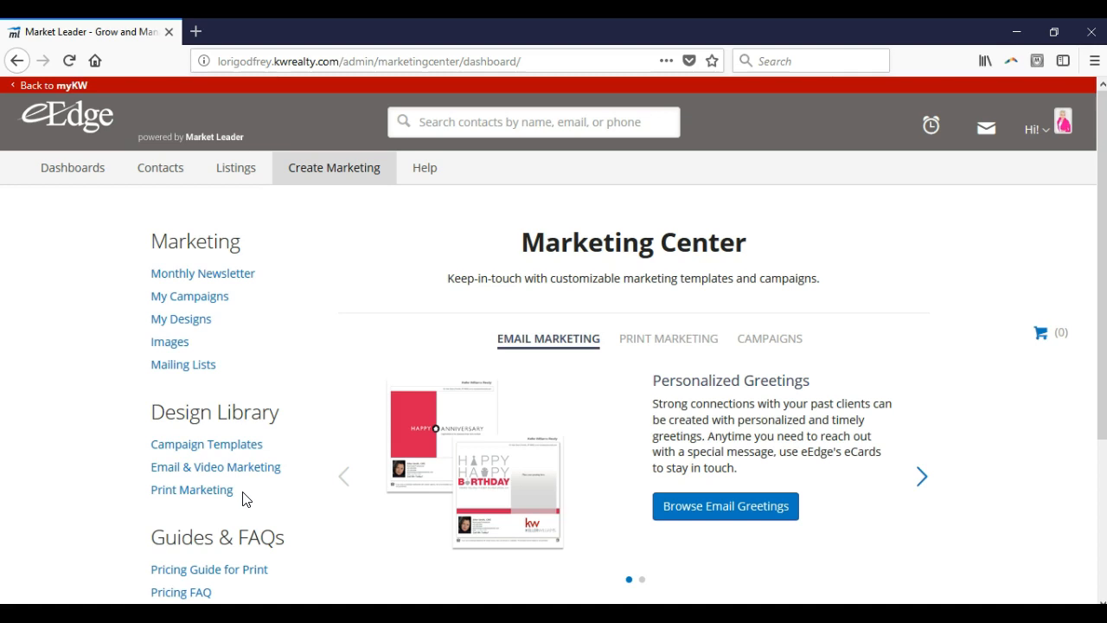
Step: Open My Campaigns and check the Next Campaign choices for the 8x8 Buyer 2016 campaign, leaving the selection as it is
mouse_move(360, 181)
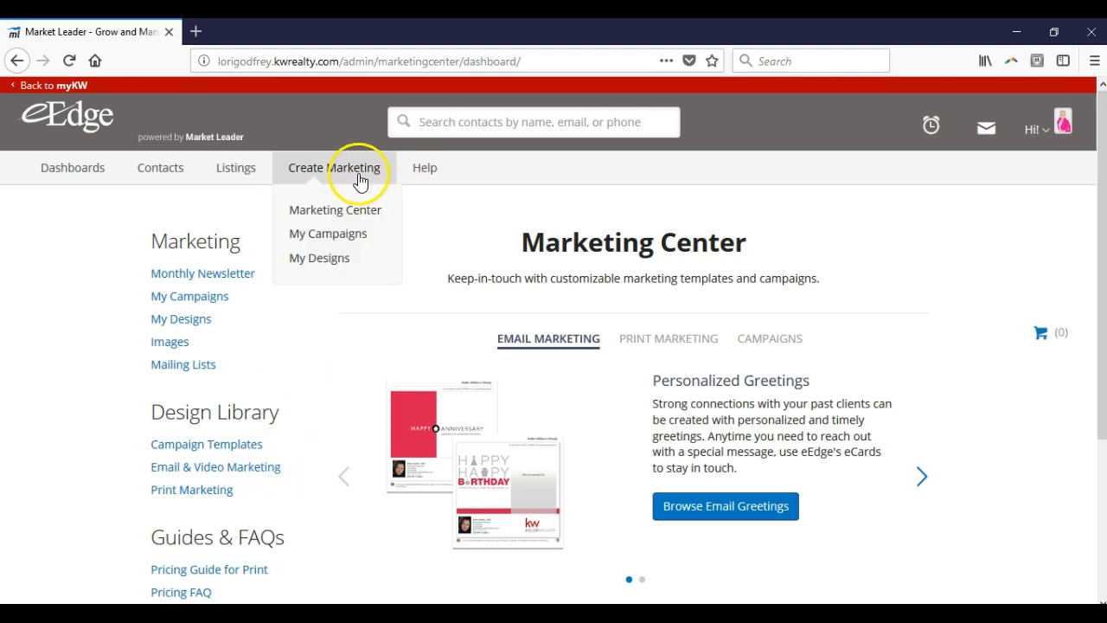
click(366, 234)
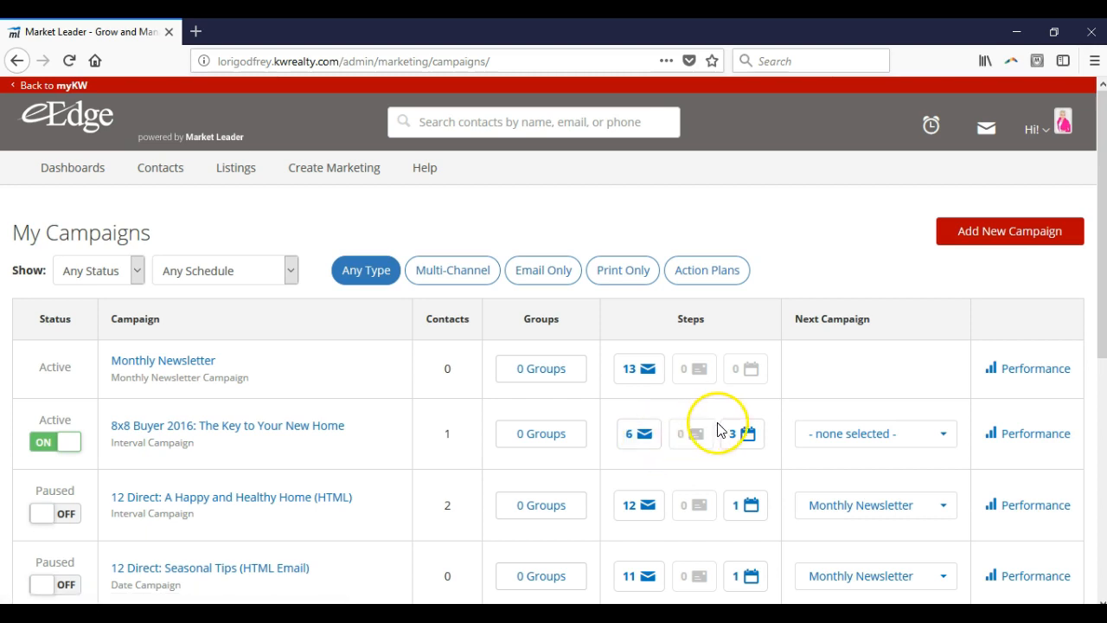
click(822, 435)
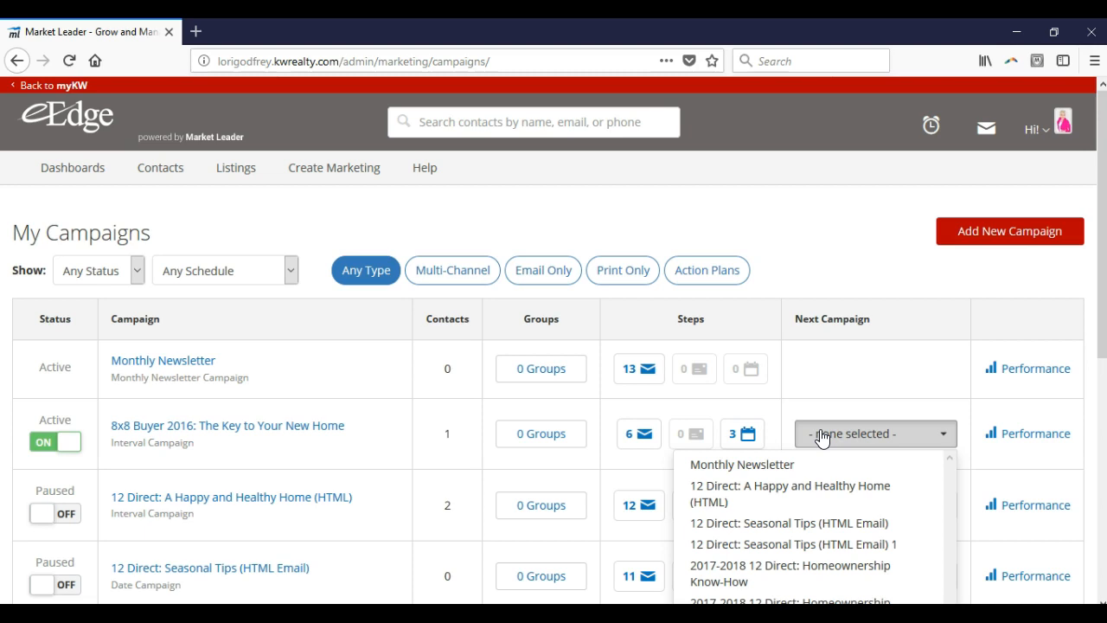
click(769, 421)
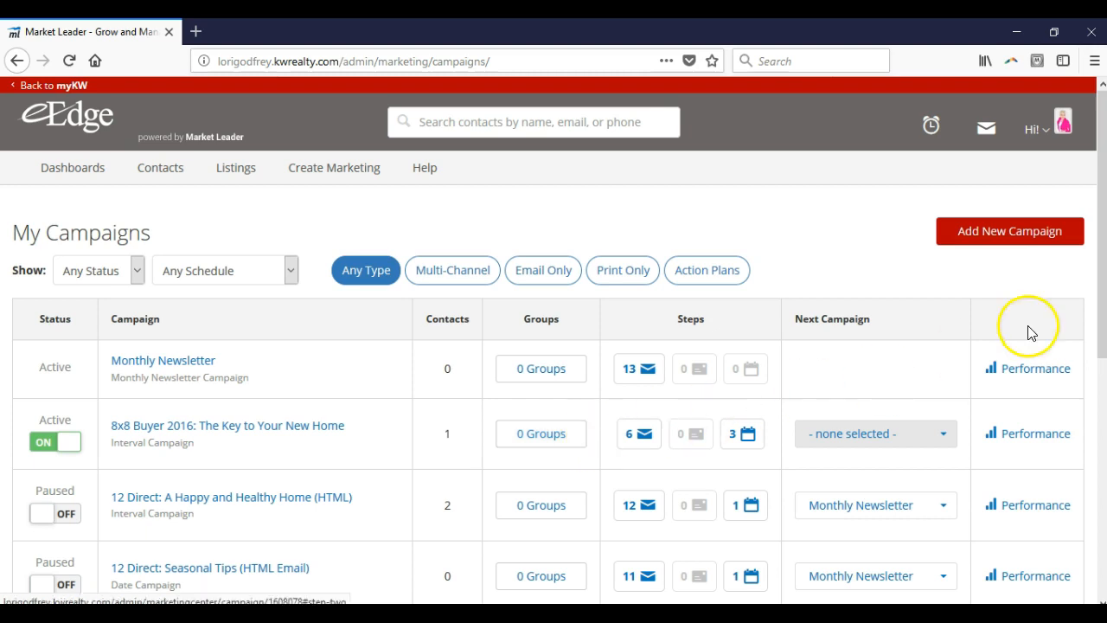
Step: Start adding a new campaign and check the available Delivery Schedule types in the template search
click(1057, 240)
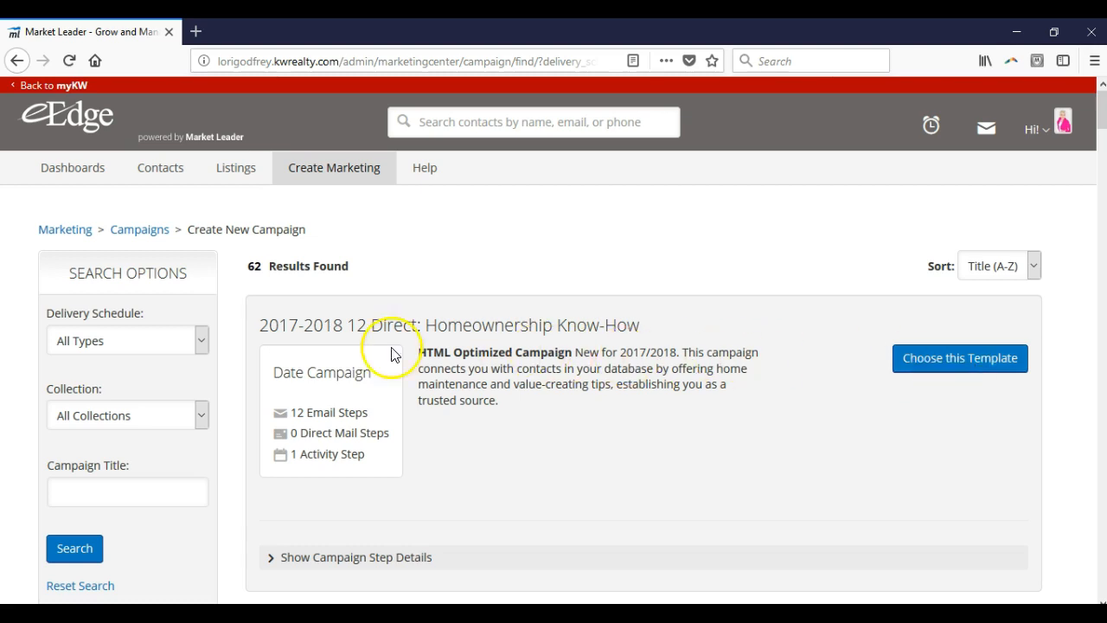
click(192, 341)
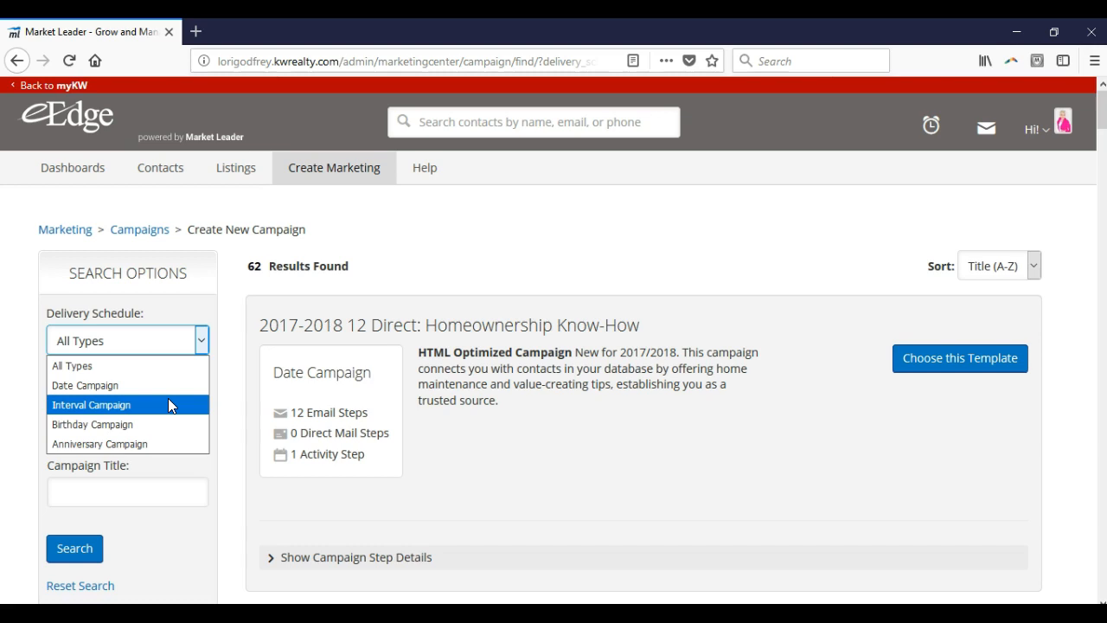
Step: Open My Designs, switch to the Design Library, and examine the HTML-optimized email design "**Who's #1 in real estate?**" and its options
mouse_move(367, 177)
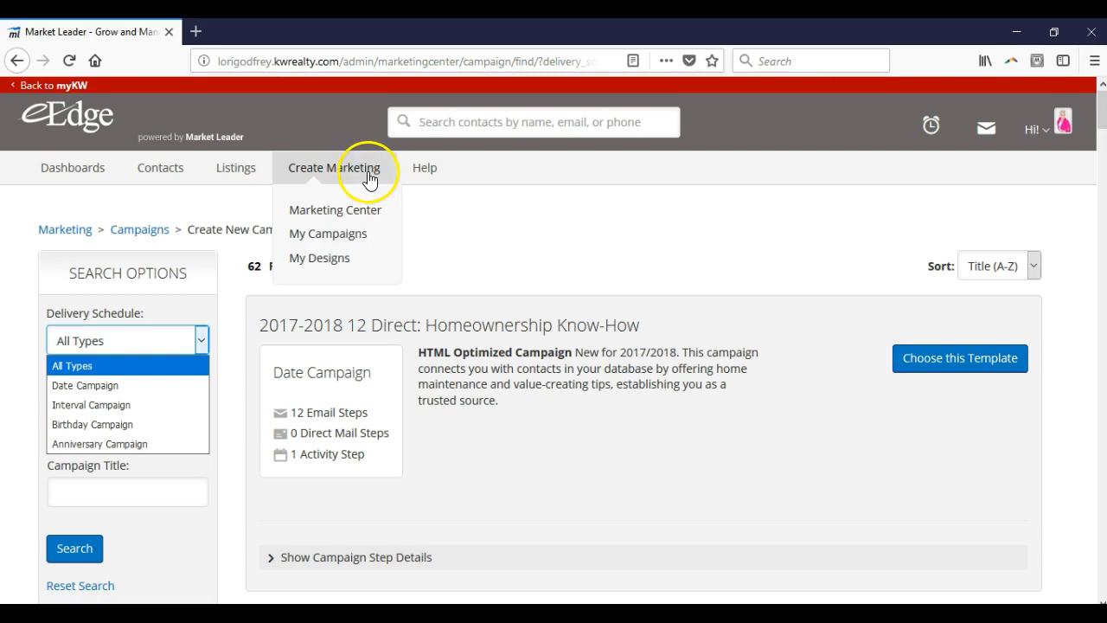
click(352, 272)
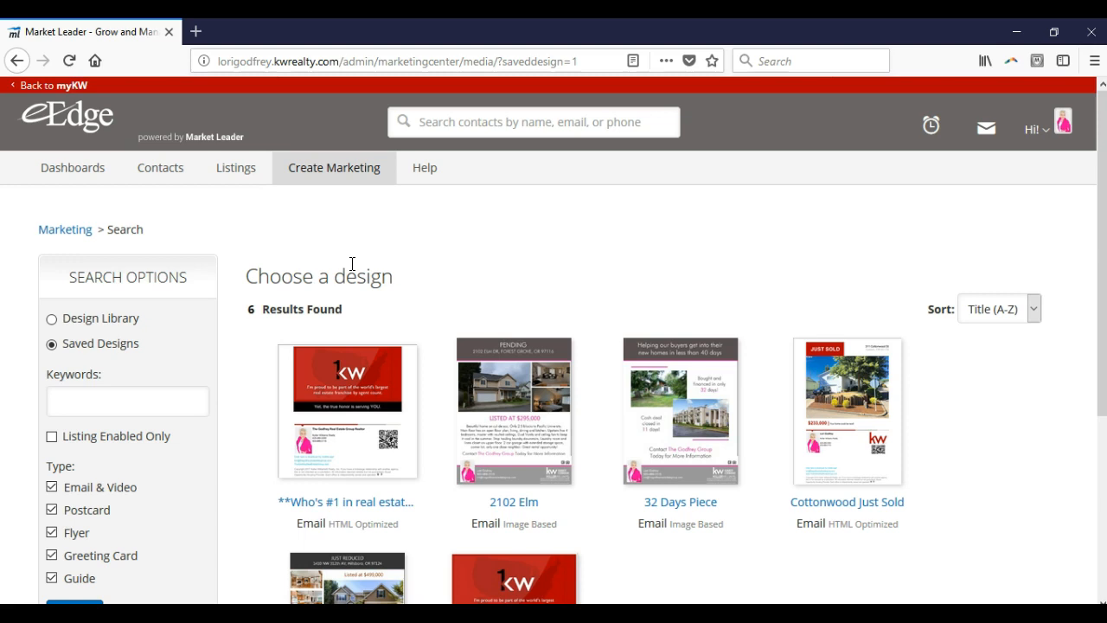
click(120, 331)
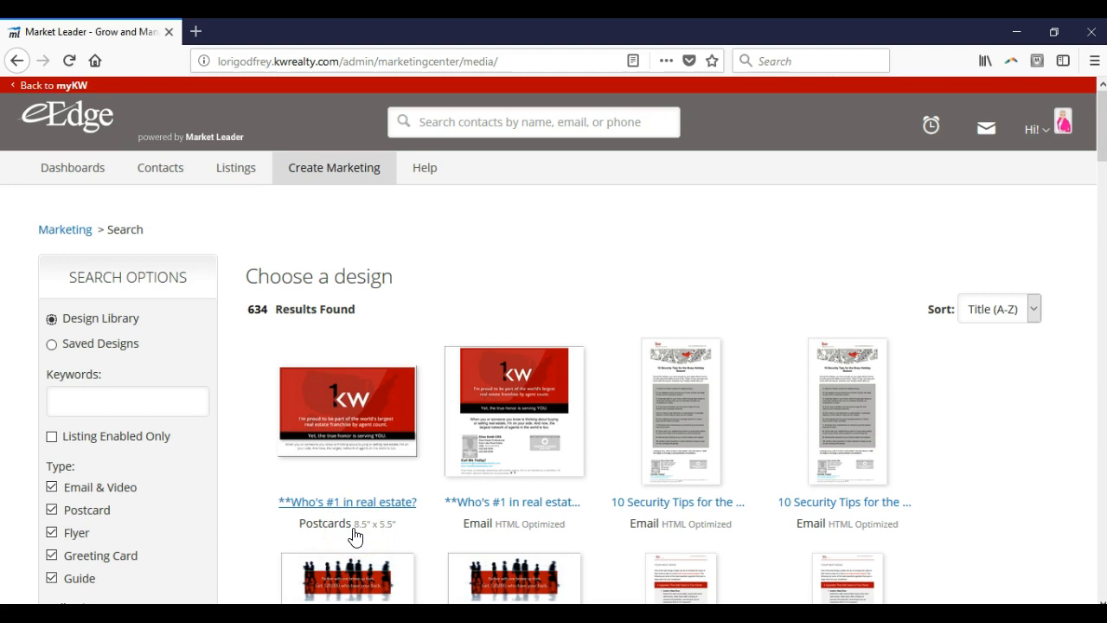
click(505, 448)
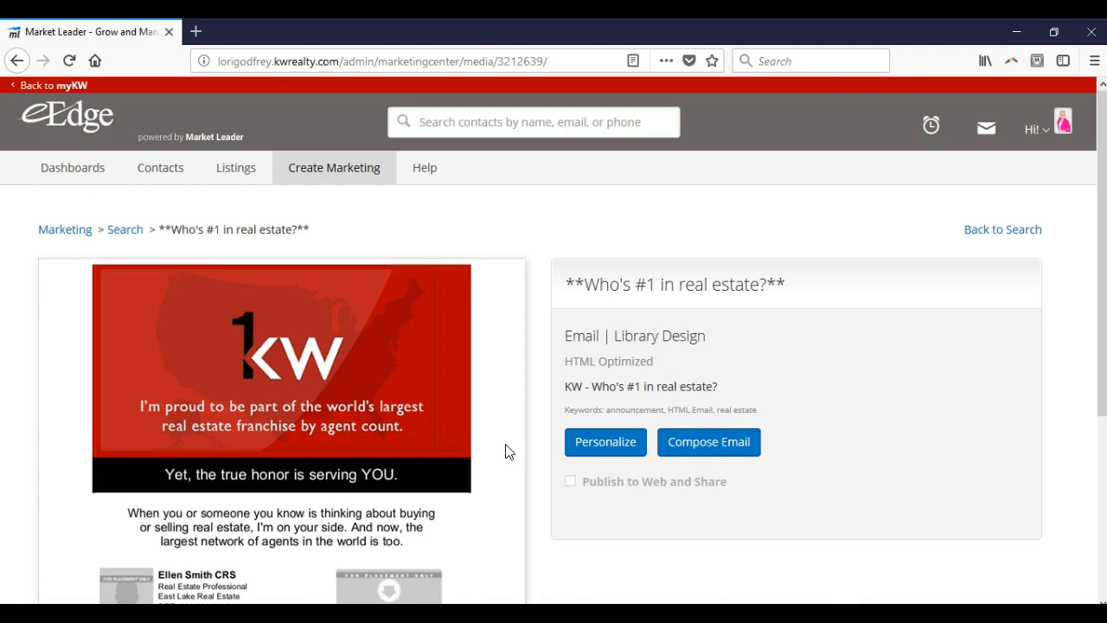
scroll(508, 450, down, 2)
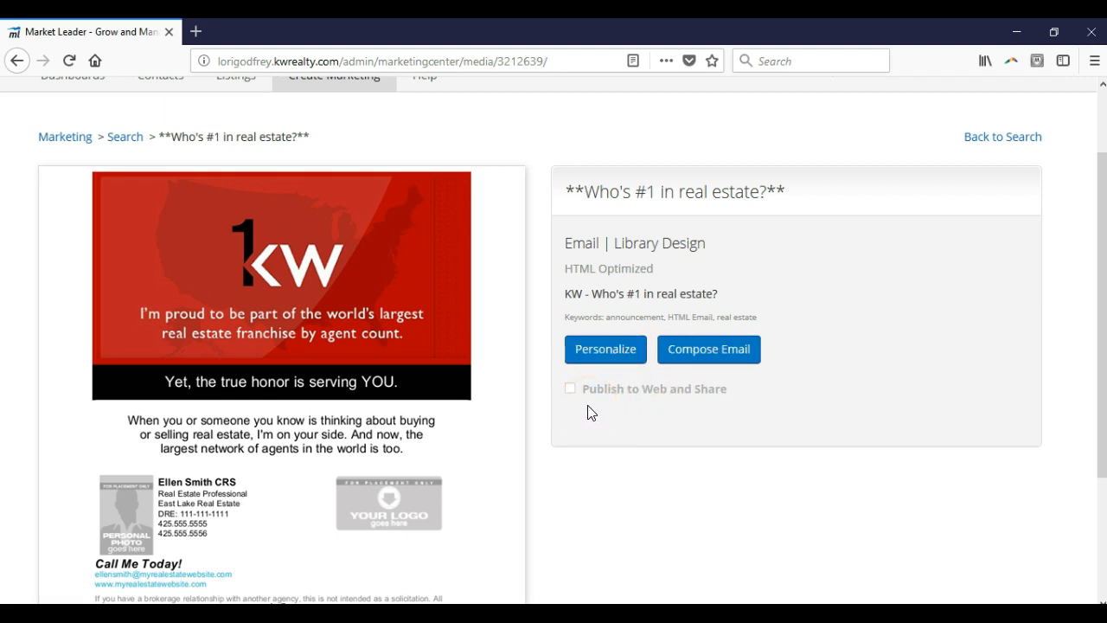
scroll(589, 413, up, 2)
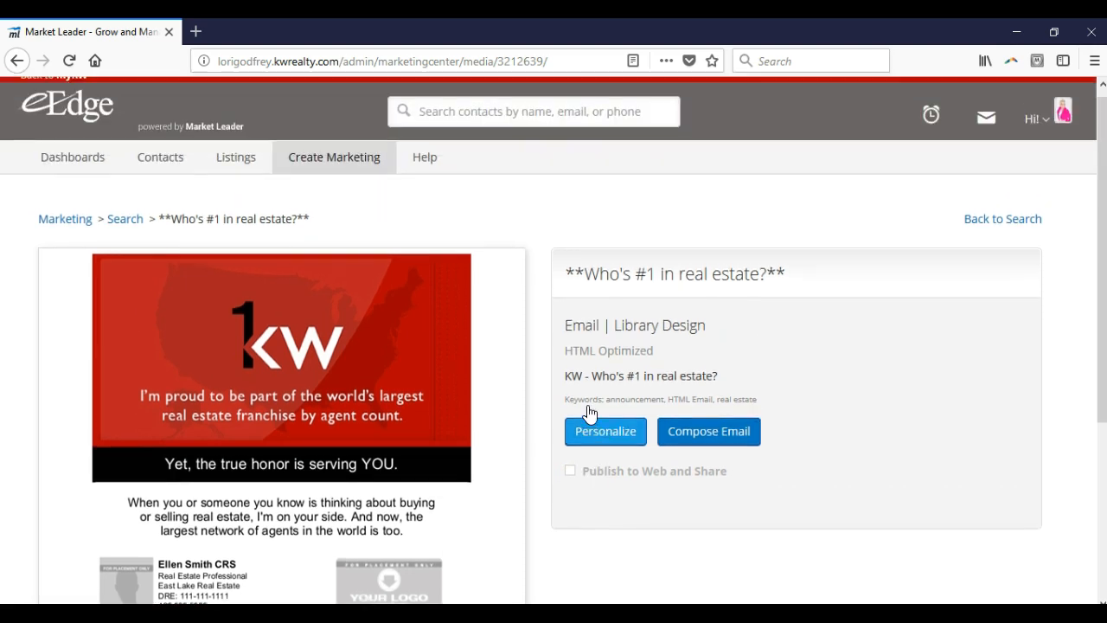
Step: Return to the myKW home page and check the myMarketing options in the eEdge Control Panel
click(76, 84)
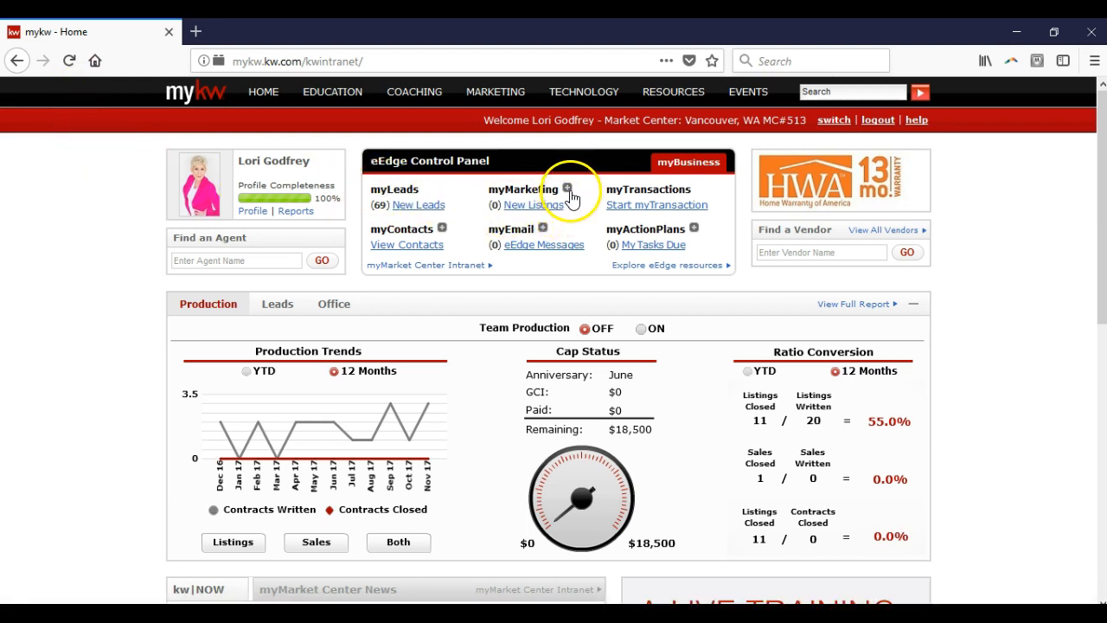
click(568, 188)
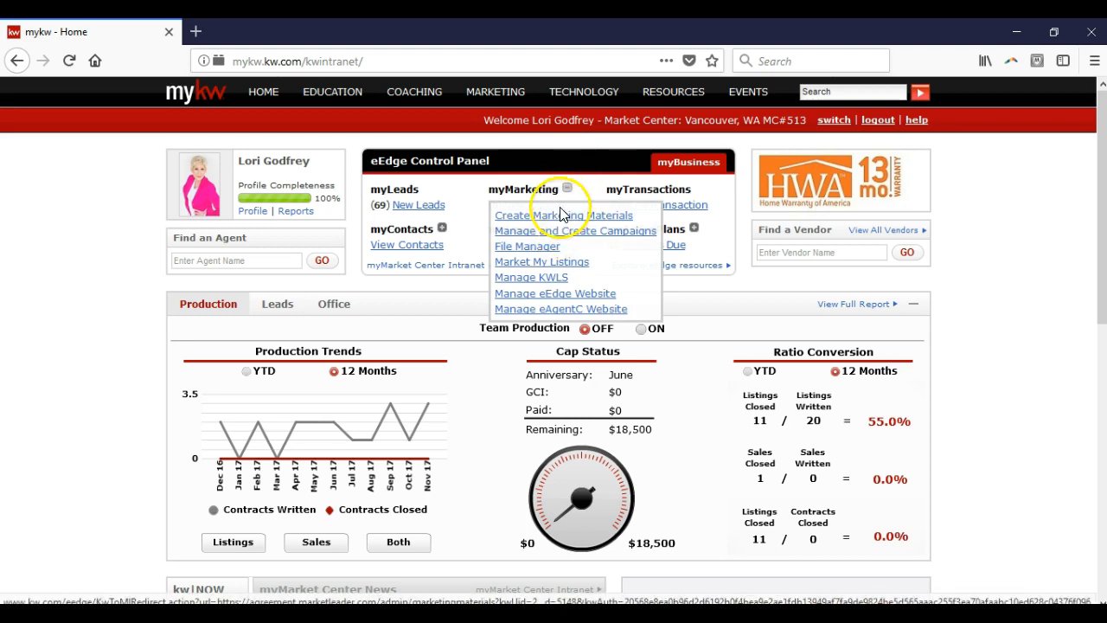
click(567, 189)
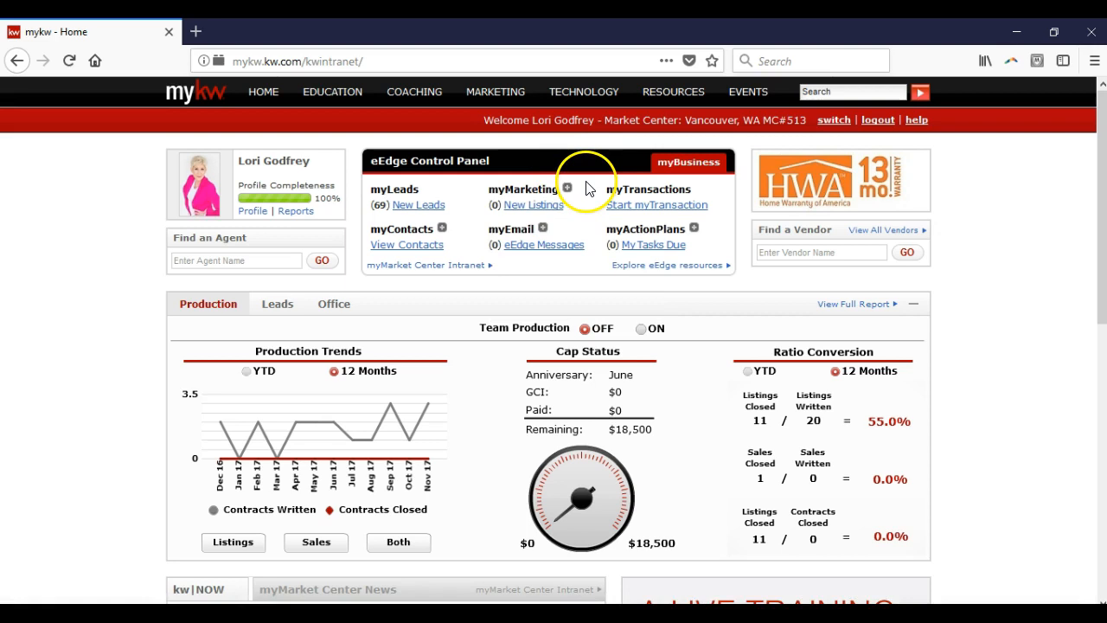